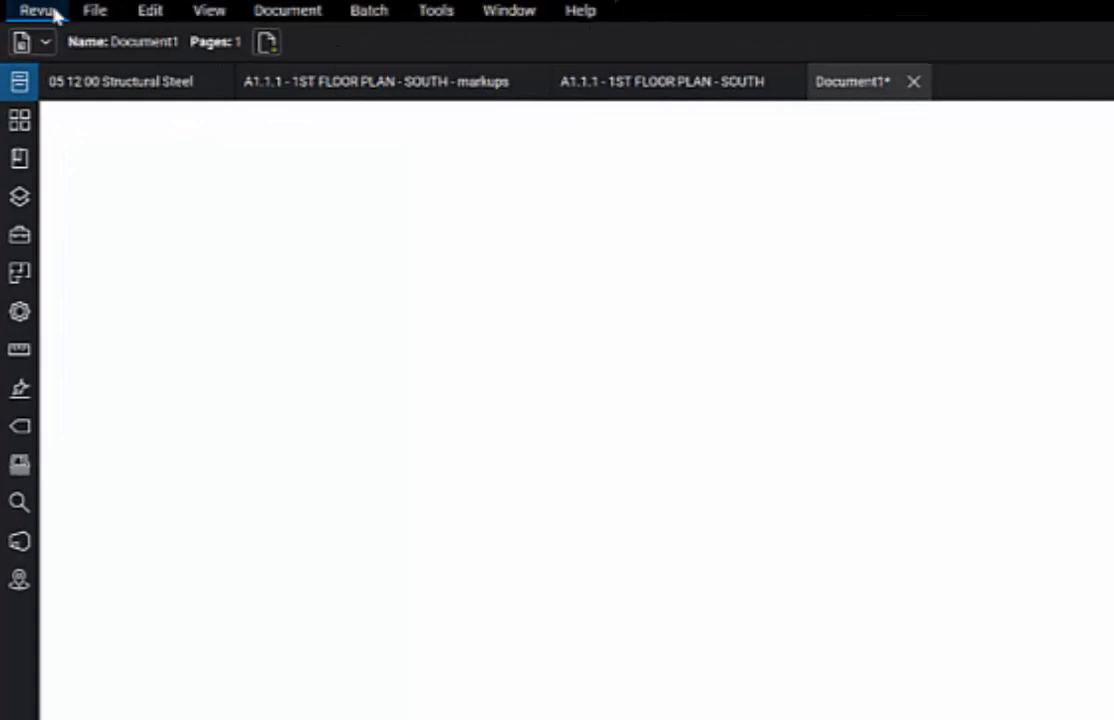
- Create a blank one-page PDF, Document1, in a tab beside the spec and floor plans
{"action": "left_click", "coordinate": [107, 11]}
{"action": "mouse_move", "coordinate": [152, 15]}
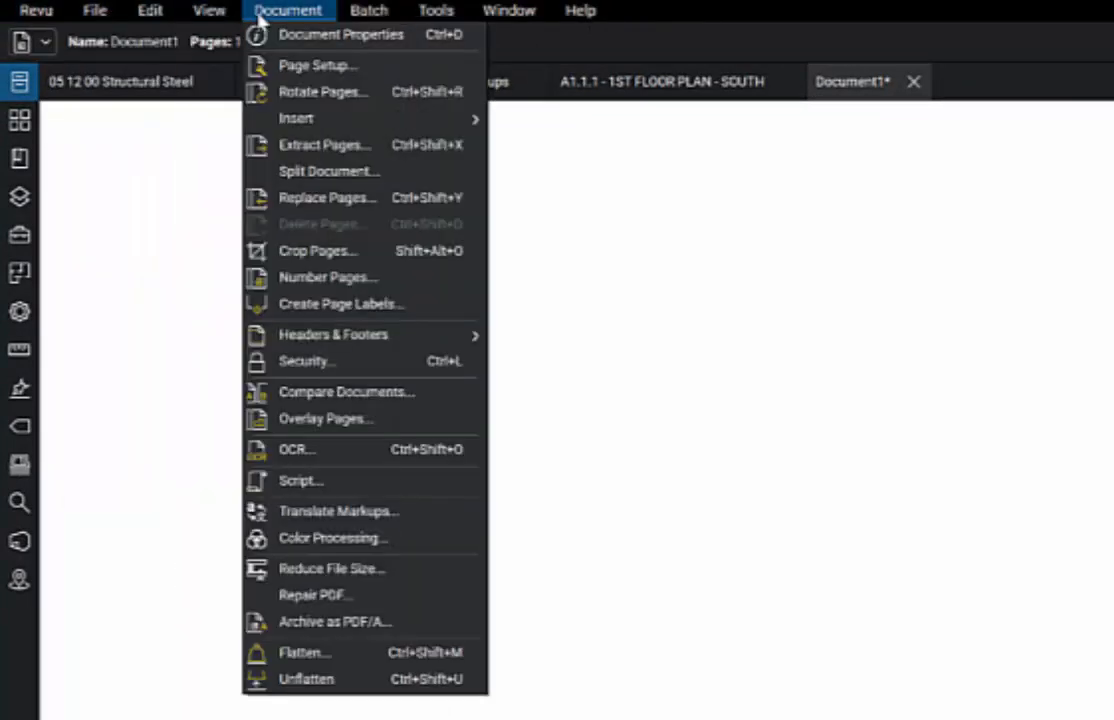
{"action": "mouse_move", "coordinate": [357, 14]}
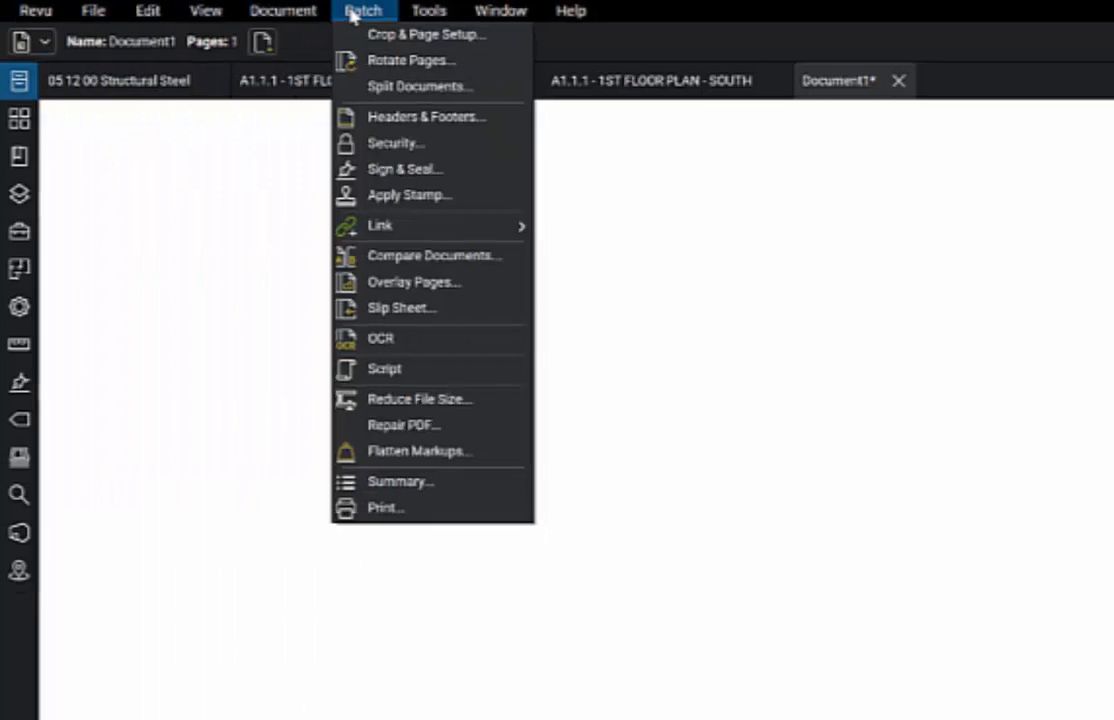
{"action": "left_click", "coordinate": [930, 20]}
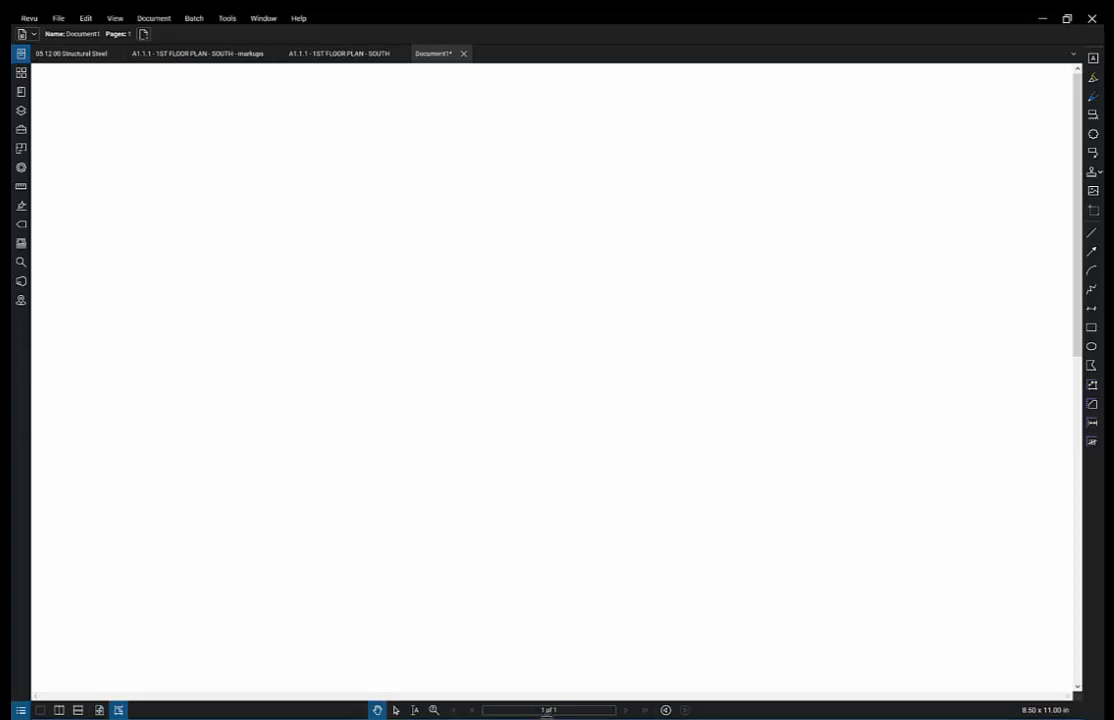
- Show and hide the File Access panel, move the Document1 tab, then display the 05 12 00 Structural Steel spec
{"action": "left_click", "coordinate": [21, 91]}
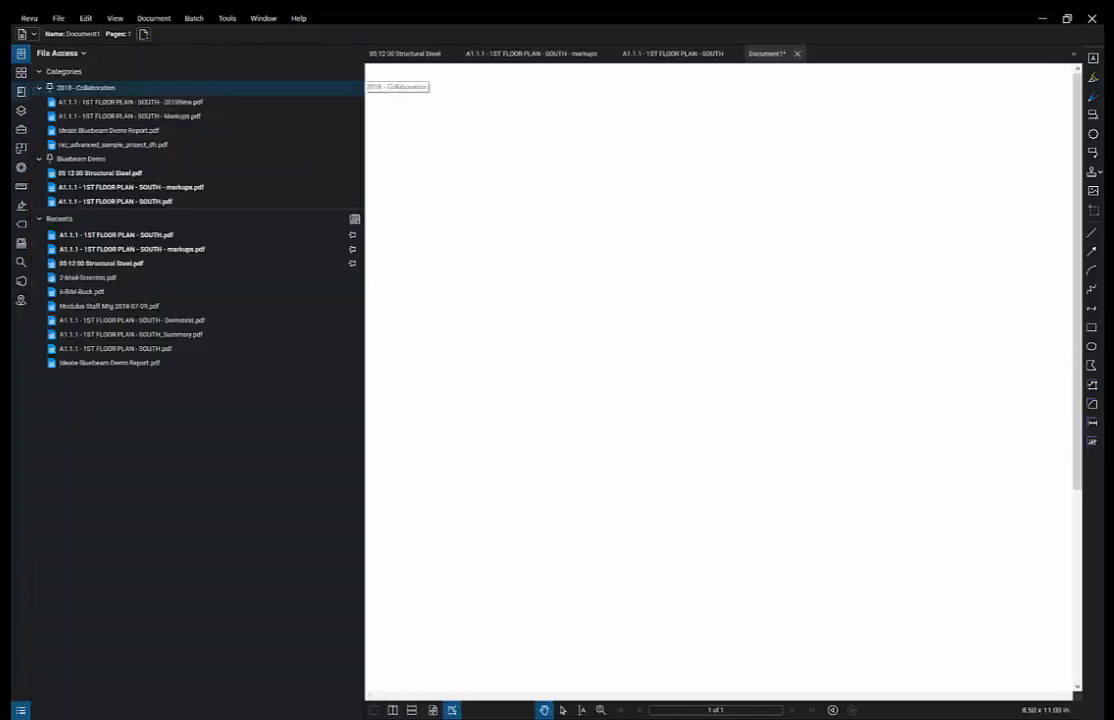
{"action": "double_click", "coordinate": [366, 146]}
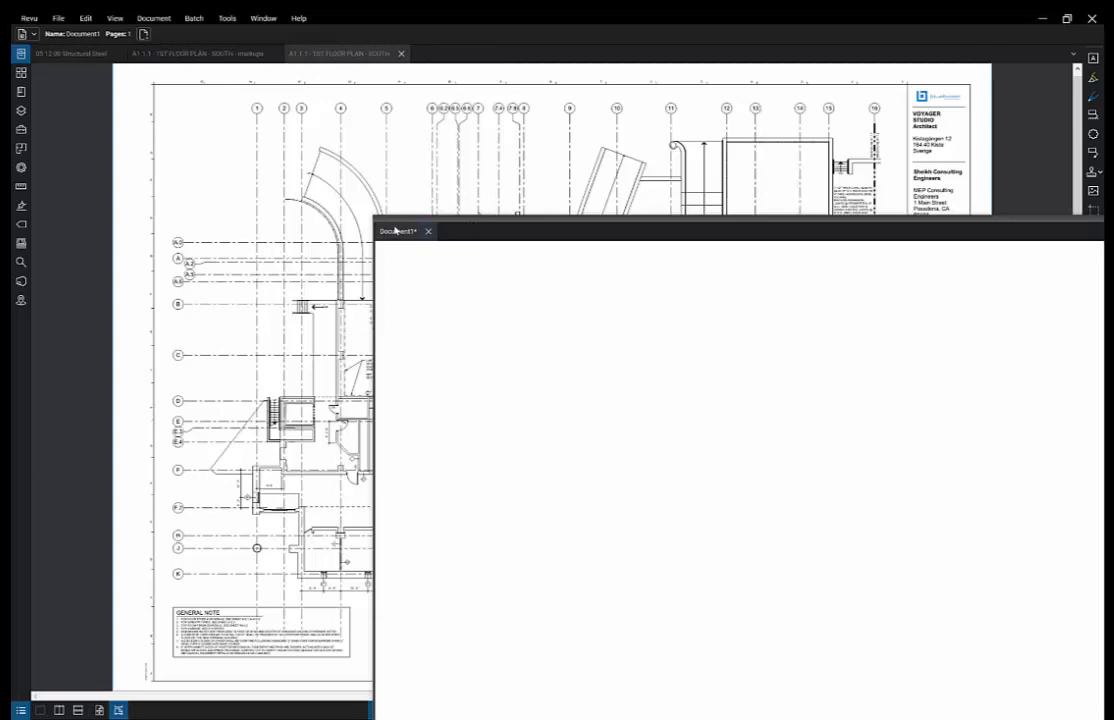
{"action": "left_click_drag", "start_coordinate": [391, 229], "coordinate": [413, 62]}
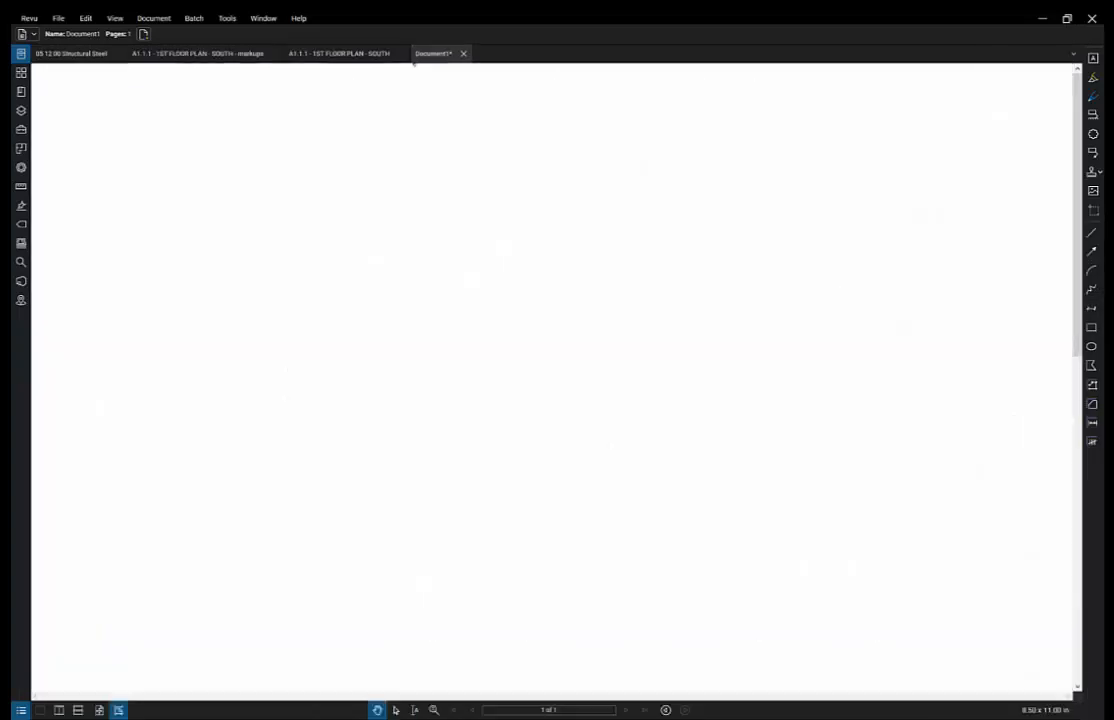
{"action": "left_click", "coordinate": [83, 55]}
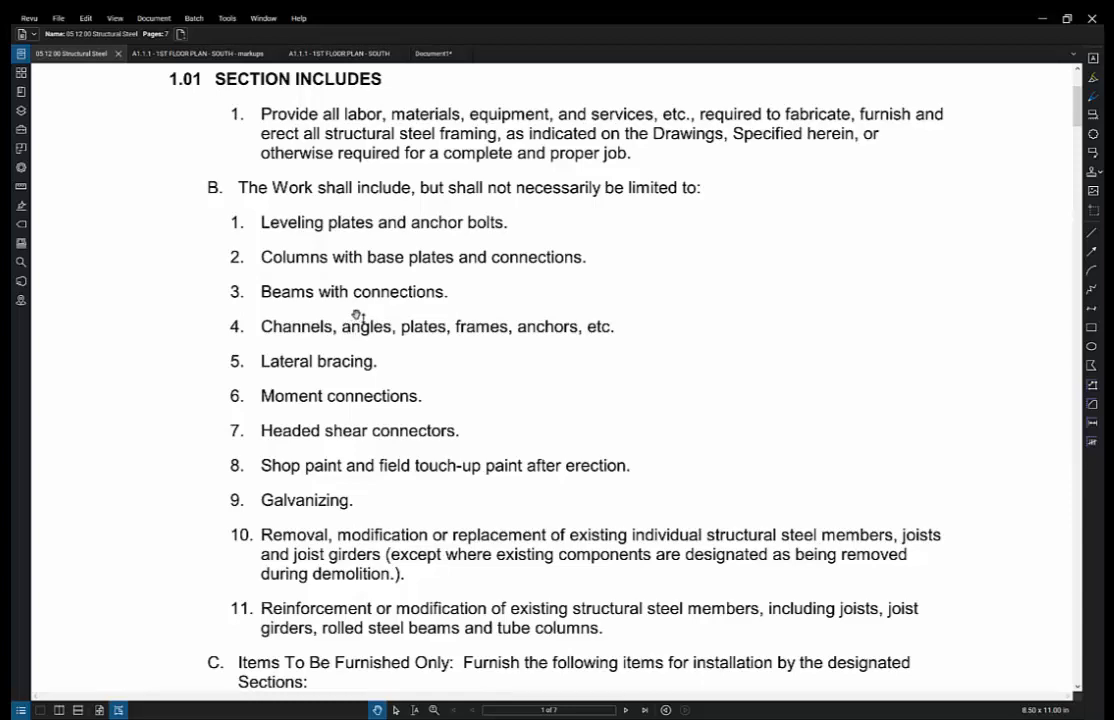
- Scroll and pan through the 05 12 00 Structural Steel spec page
{"action": "scroll", "coordinate": [357, 316], "scroll_direction": "down", "scroll_amount": 3}
{"action": "scroll", "coordinate": [357, 316], "scroll_direction": "up", "scroll_amount": 3}
{"action": "scroll", "coordinate": [357, 316], "scroll_direction": "down", "scroll_amount": 1}
{"action": "scroll", "coordinate": [357, 316], "scroll_direction": "up", "scroll_amount": 1}
{"action": "left_click_drag", "start_coordinate": [376, 273], "coordinate": [340, 194]}
{"action": "scroll", "coordinate": [338, 185], "scroll_direction": "down", "scroll_amount": 3}
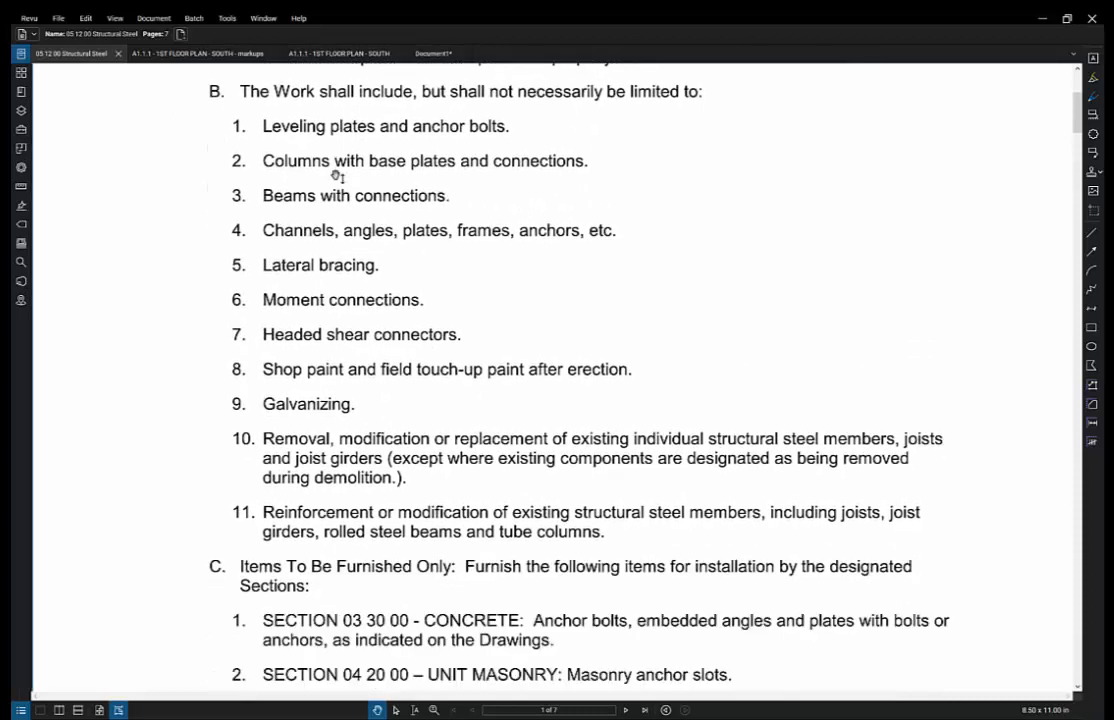
- Show the whole marked-up A1.1.1 - 1ST FLOOR PLAN - SOUTH sheet
{"action": "left_click", "coordinate": [150, 53]}
{"action": "scroll", "coordinate": [340, 297], "scroll_direction": "up", "scroll_amount": 2}
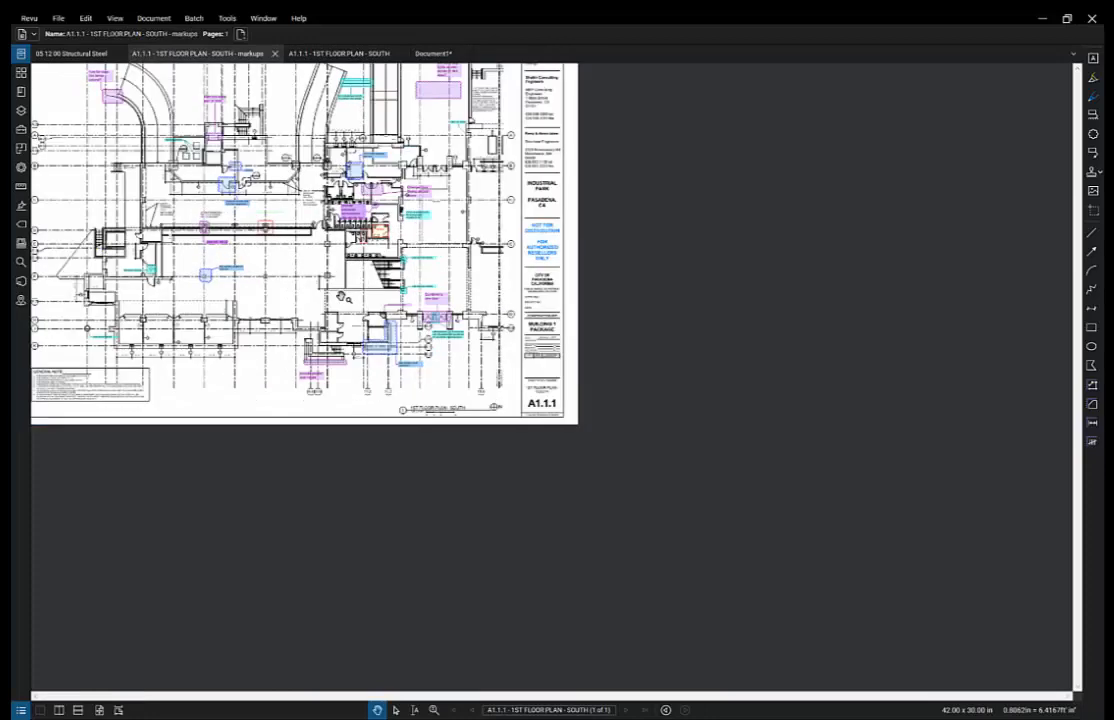
{"action": "scroll", "coordinate": [341, 297], "scroll_direction": "up", "scroll_amount": 1}
{"action": "scroll", "coordinate": [341, 297], "scroll_direction": "up", "scroll_amount": 2}
{"action": "left_click_drag", "start_coordinate": [354, 300], "coordinate": [637, 444]}
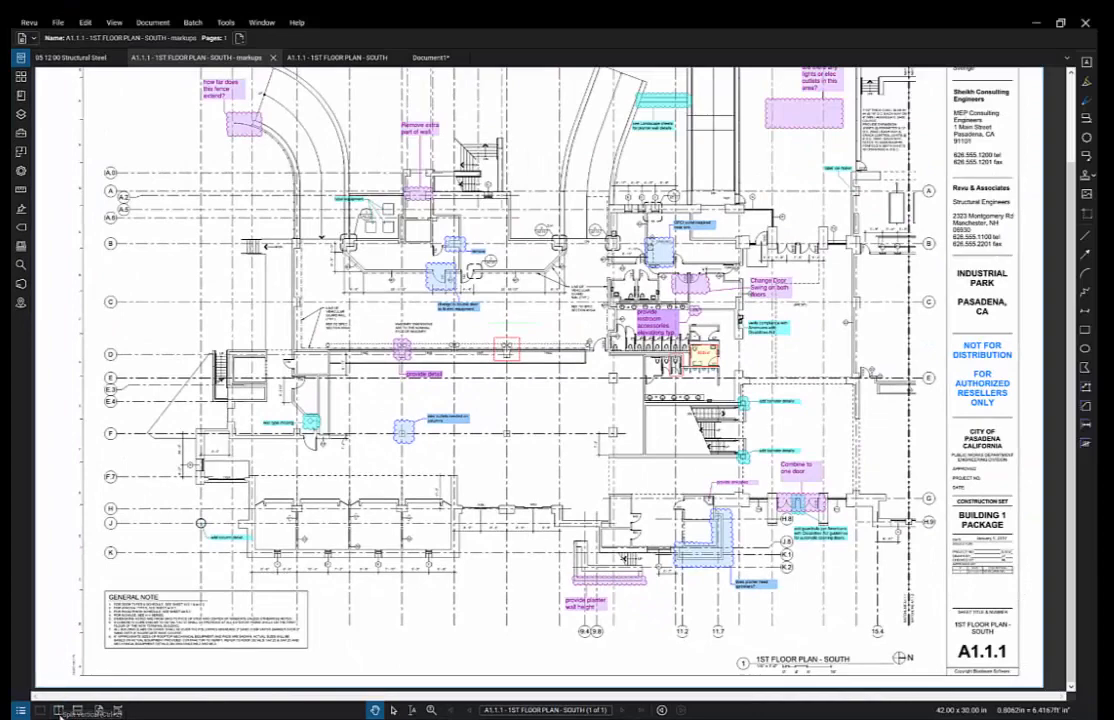
- Split the view horizontally, put the clean A1.1.1 south plan on top, and close the markups pane
{"action": "left_click", "coordinate": [77, 711]}
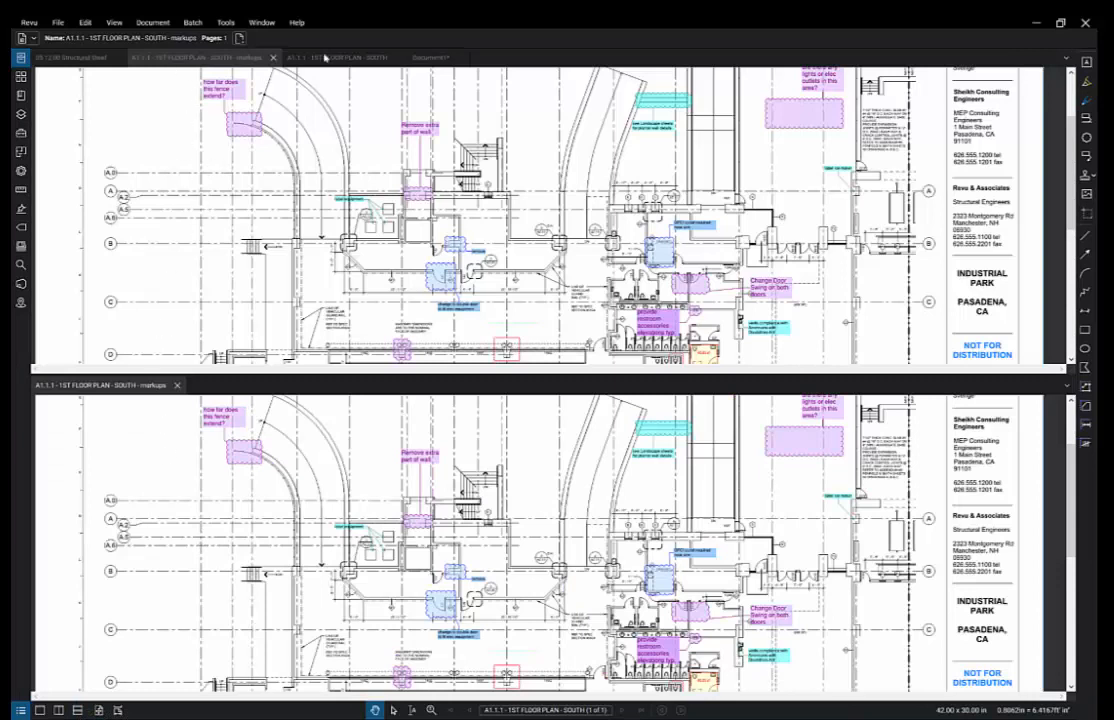
{"action": "left_click", "coordinate": [290, 57]}
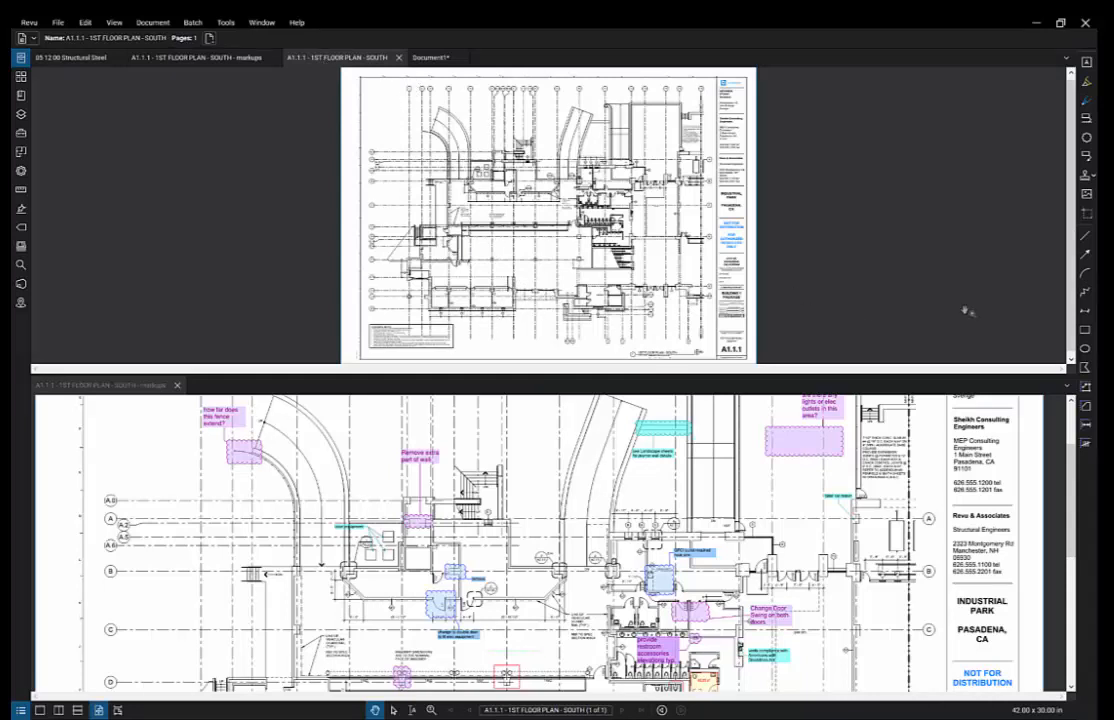
{"action": "left_click", "coordinate": [177, 385]}
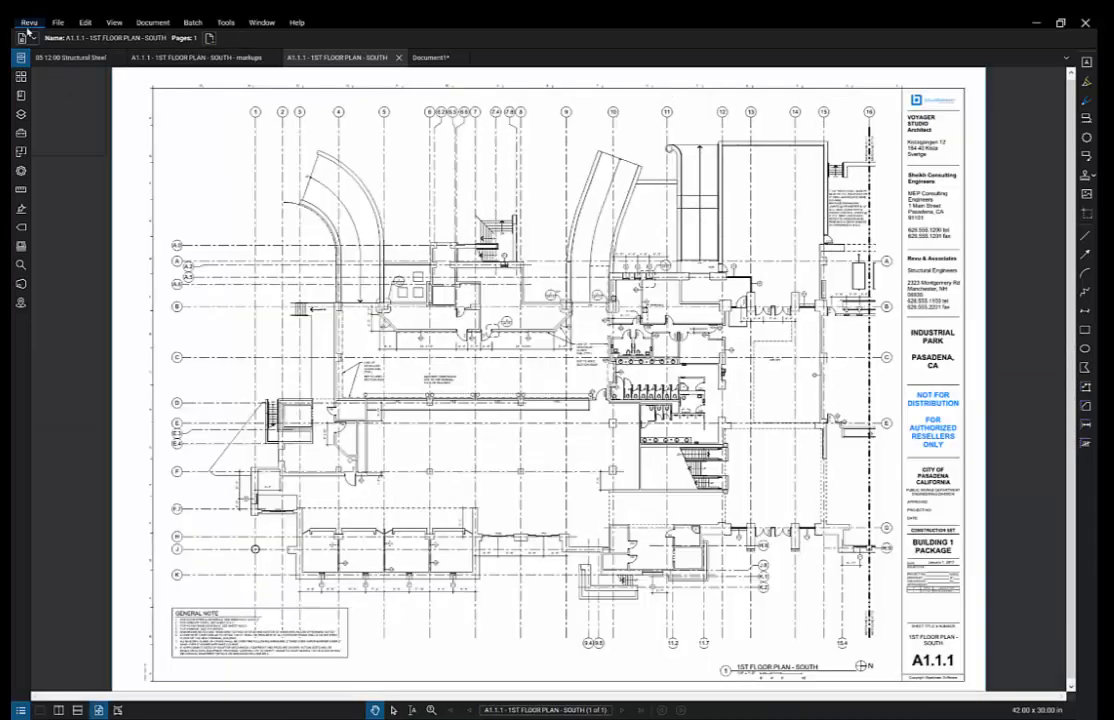
{"action": "left_click", "coordinate": [27, 27]}
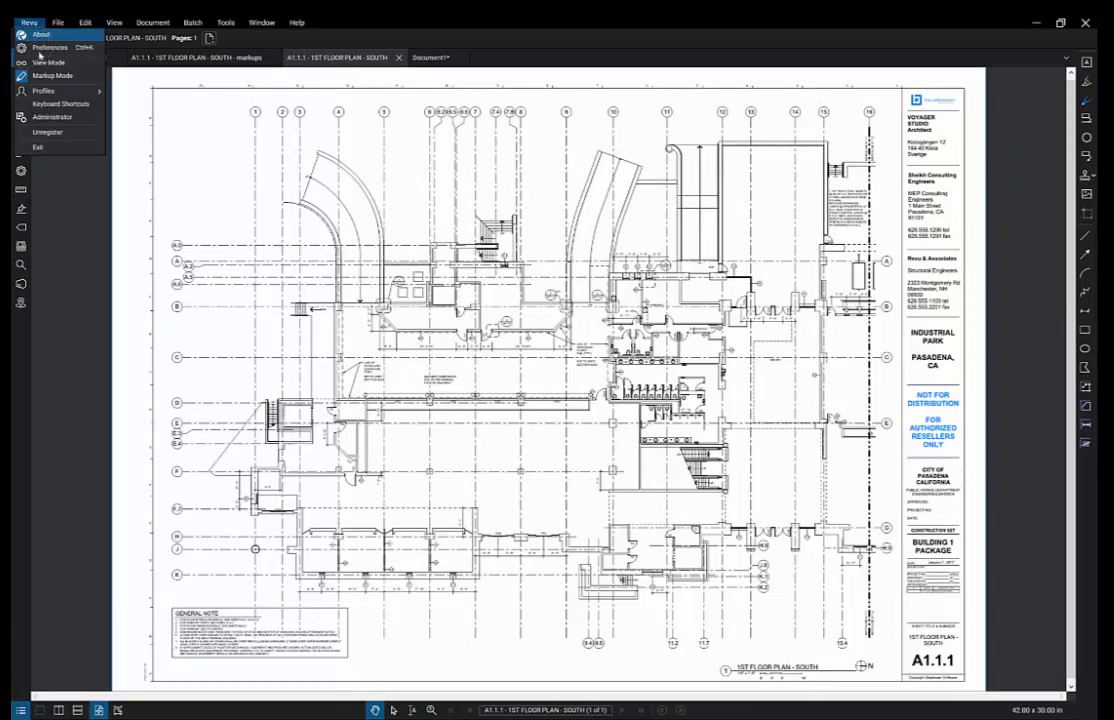
- Review the Import/Export keyboard shortcuts, then bring up the Revu workspace profile choices
{"action": "left_click", "coordinate": [58, 104]}
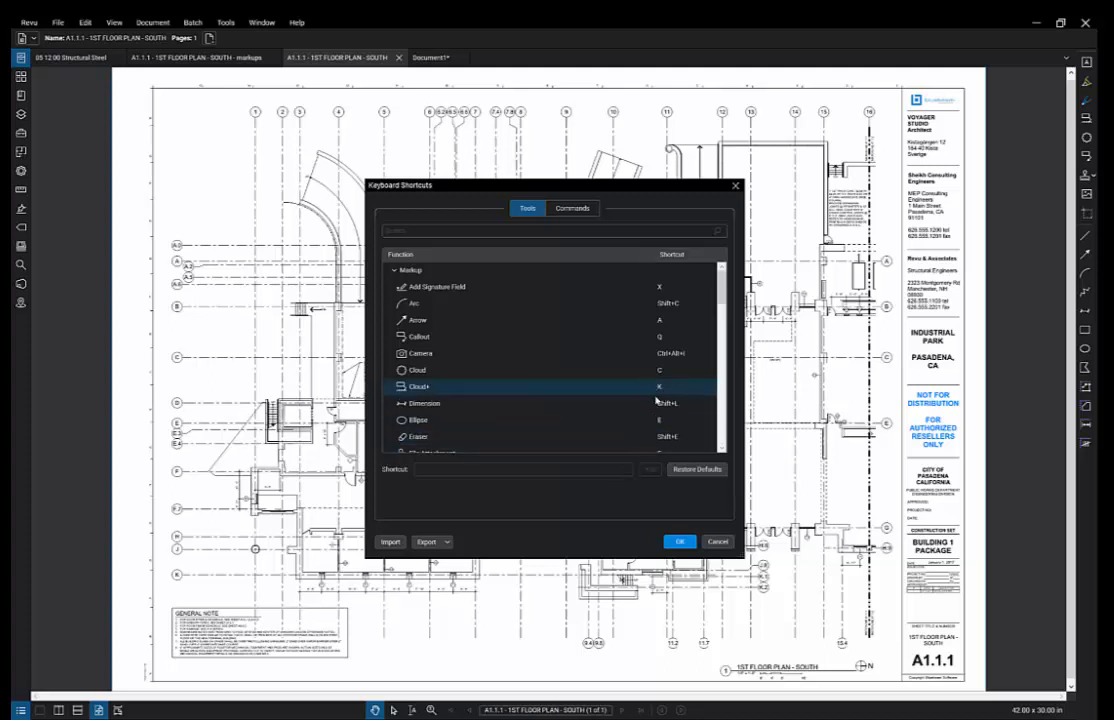
{"action": "left_click", "coordinate": [383, 544]}
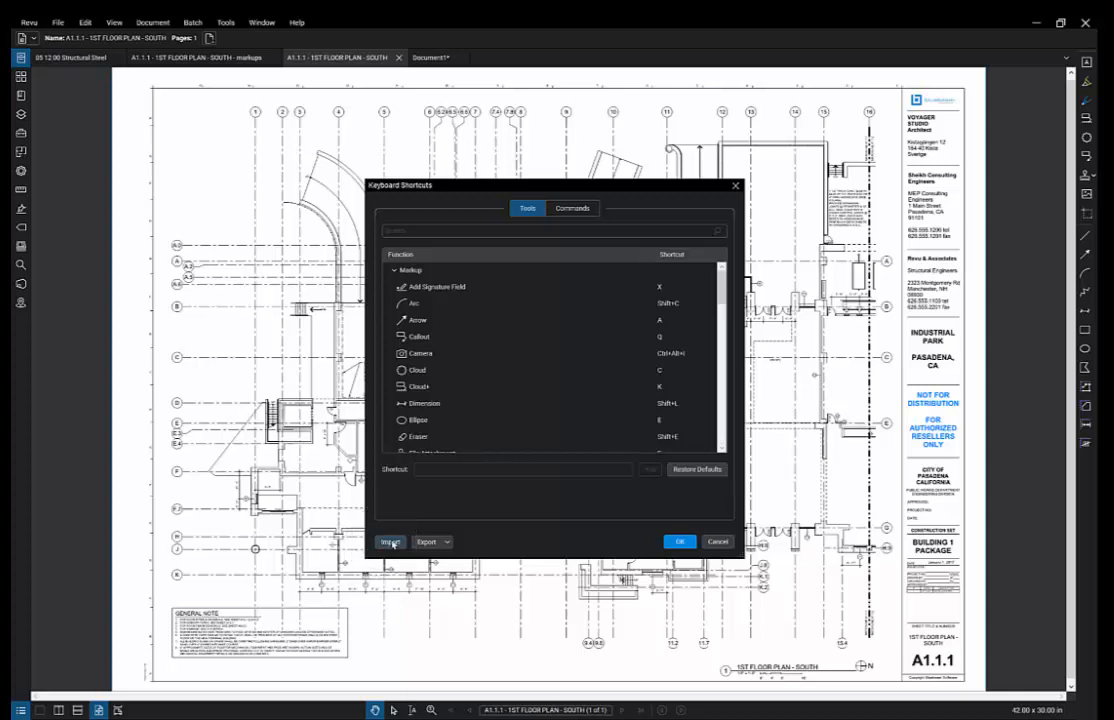
{"action": "left_click", "coordinate": [427, 543]}
{"action": "left_click", "coordinate": [680, 542]}
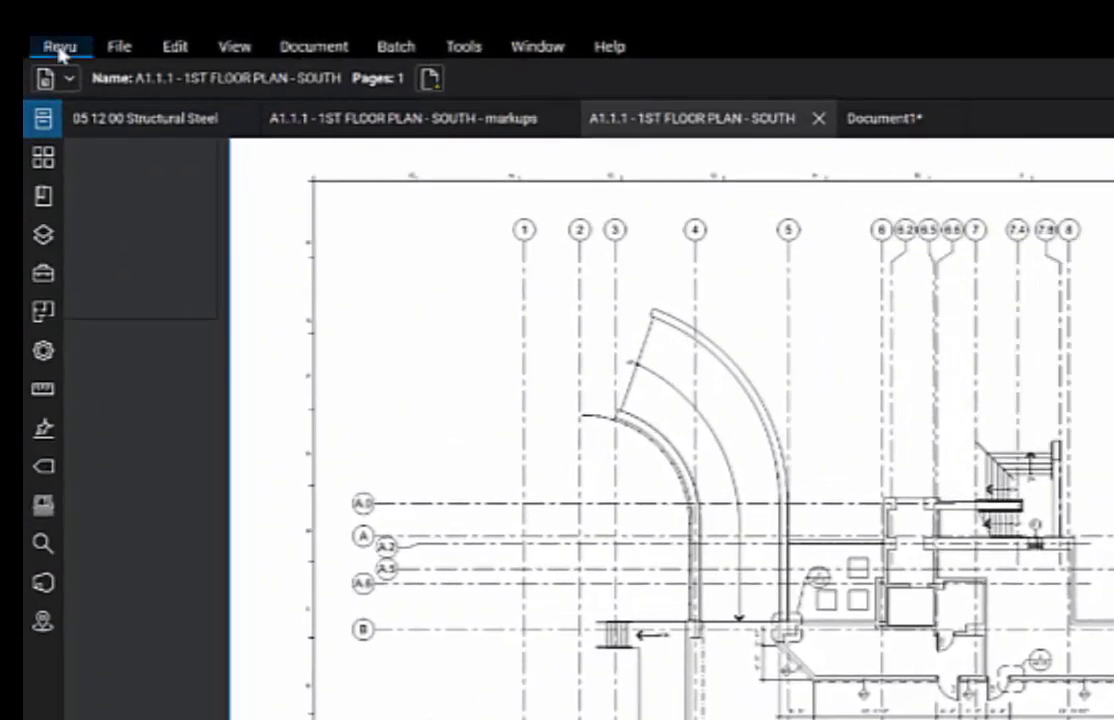
{"action": "left_click", "coordinate": [60, 47]}
{"action": "mouse_move", "coordinate": [92, 192]}
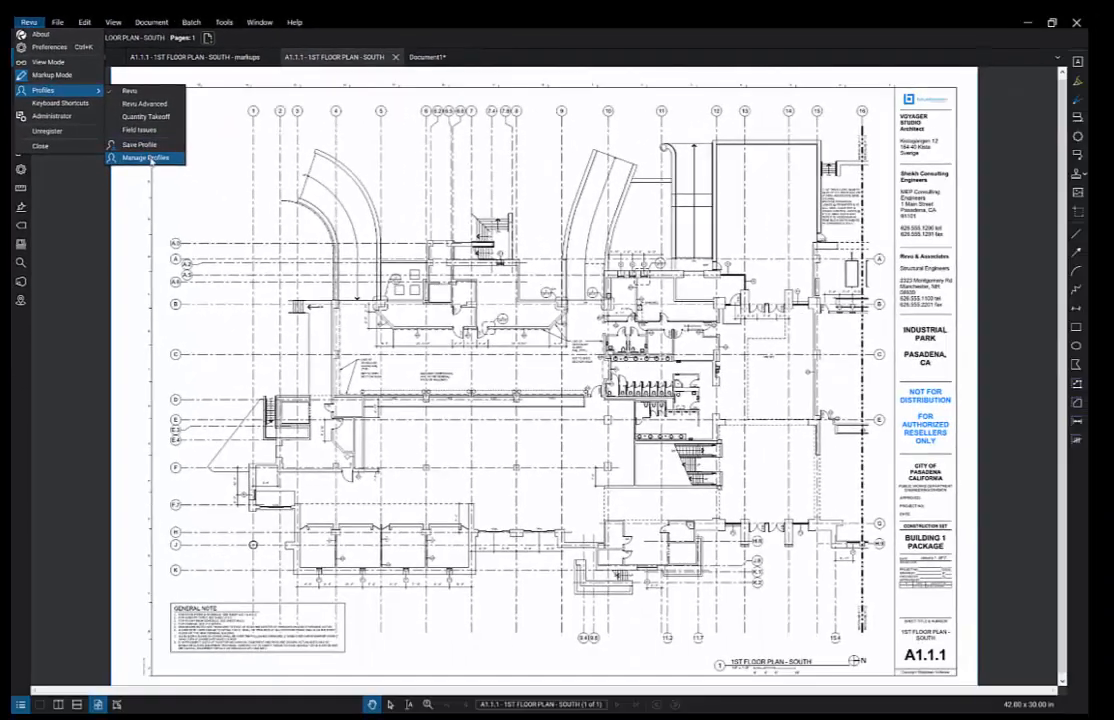
{"action": "left_click", "coordinate": [146, 158]}
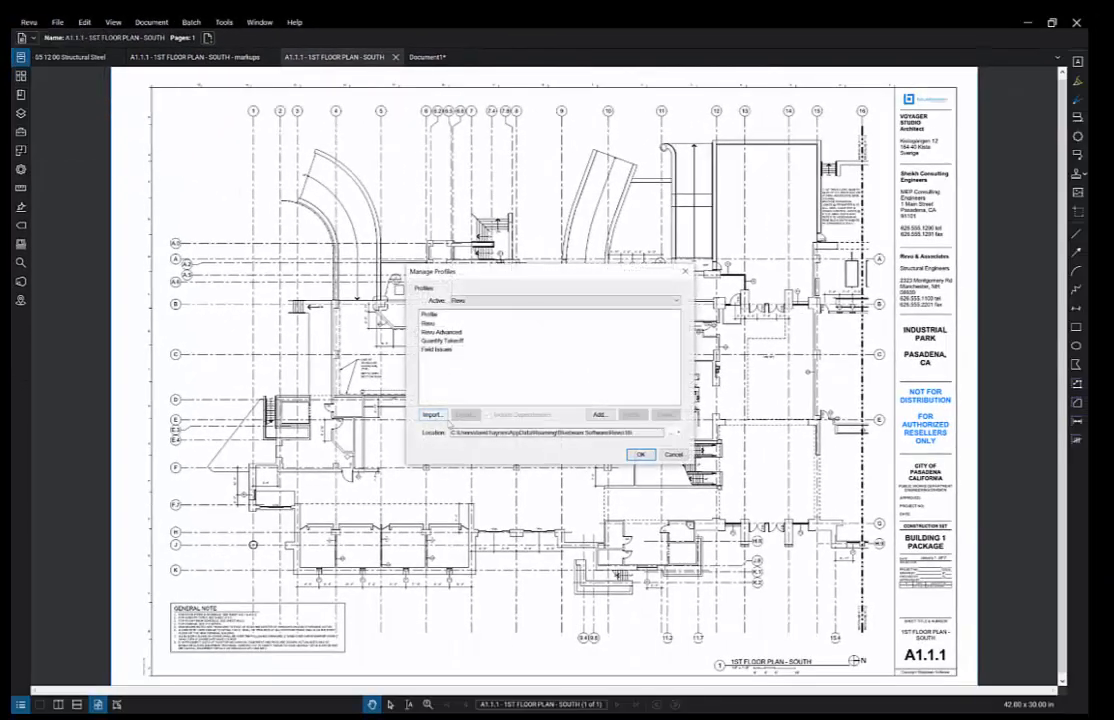
{"action": "left_click", "coordinate": [449, 350]}
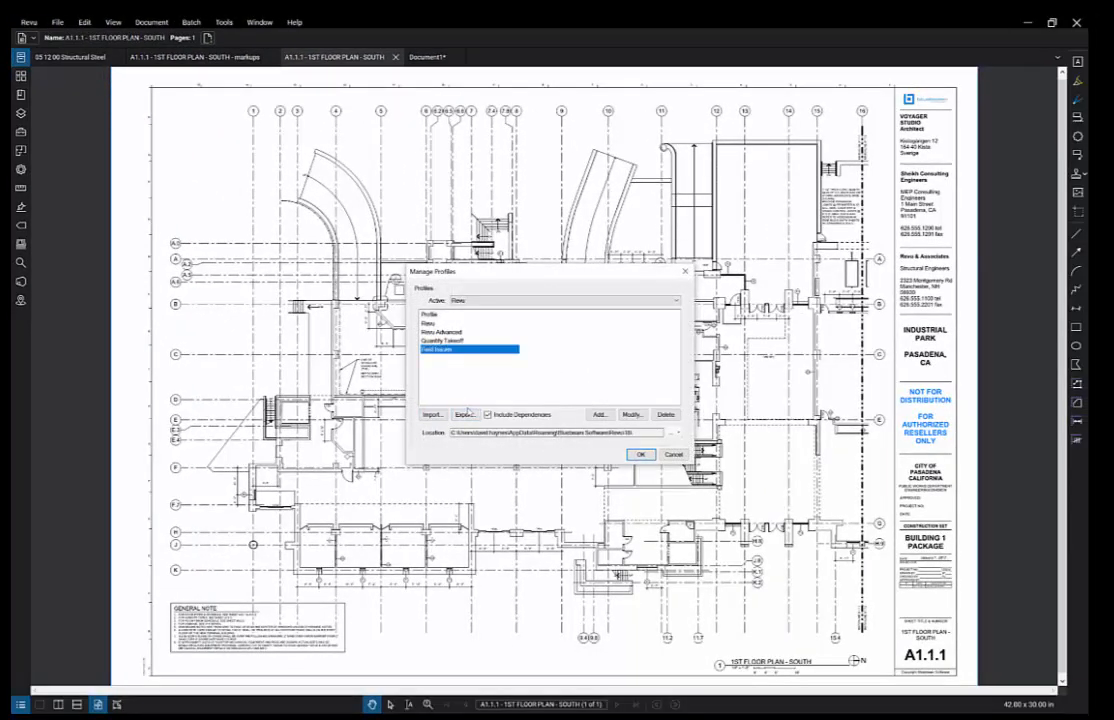
{"action": "left_click", "coordinate": [460, 414]}
{"action": "left_click", "coordinate": [643, 455]}
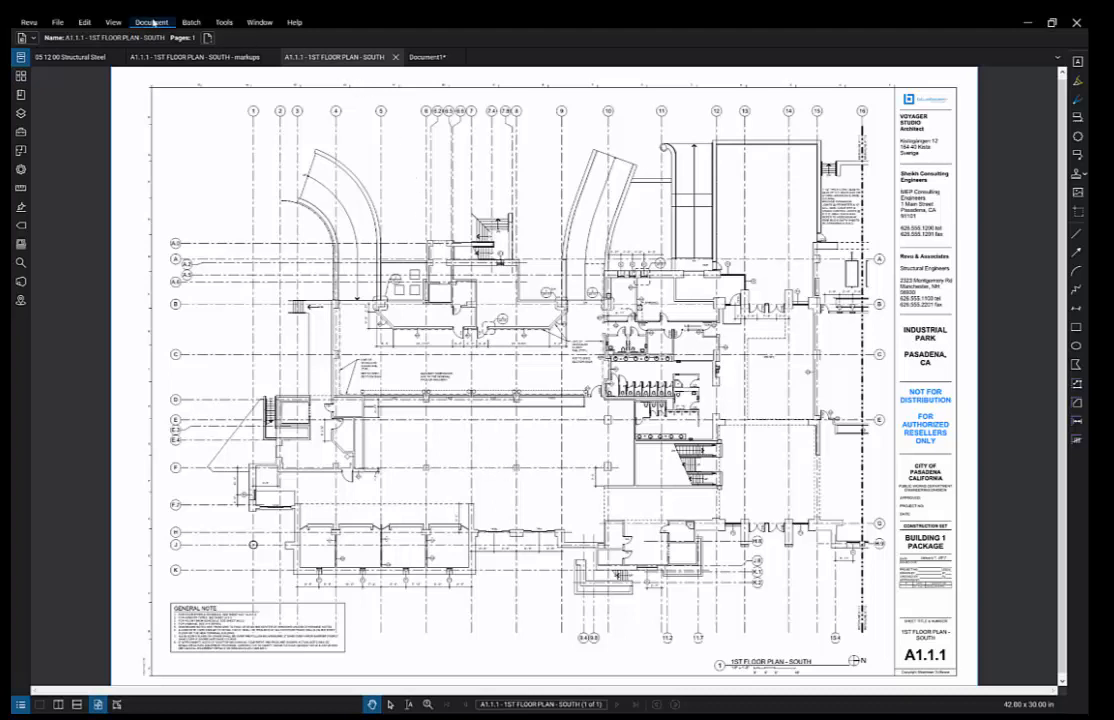
- Browse the Markup tools, then arm the Line tool with the L shortcut
{"action": "left_click", "coordinate": [224, 22]}
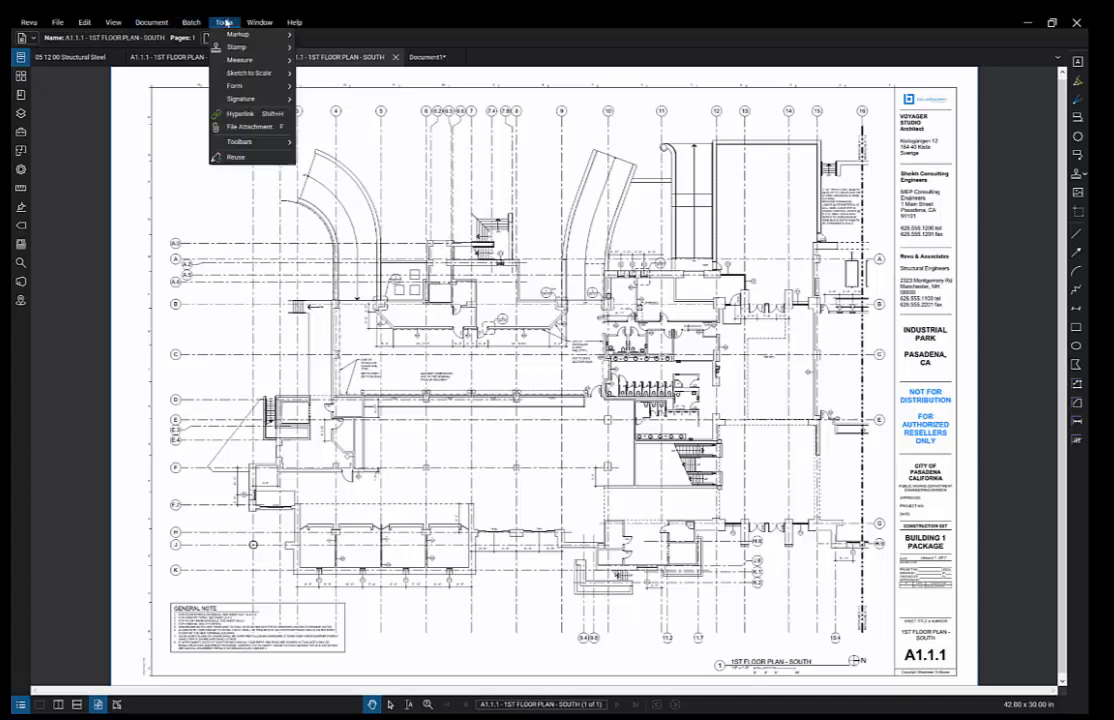
{"action": "mouse_move", "coordinate": [261, 50]}
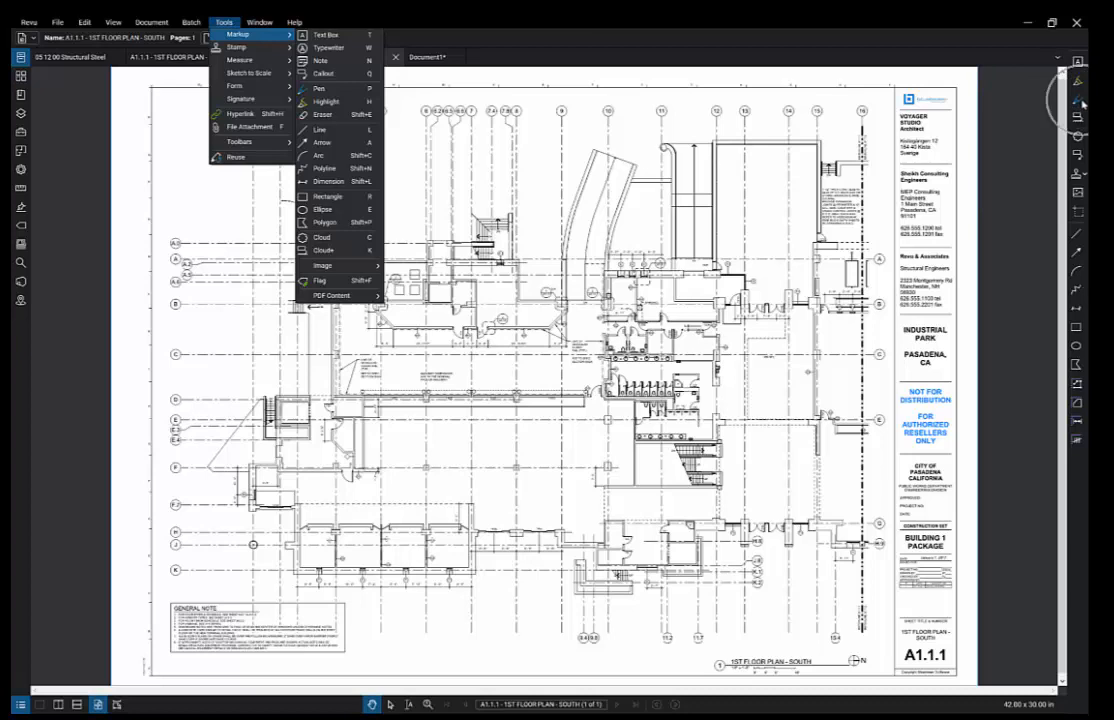
{"action": "key", "text": "Escape"}
{"action": "key", "text": "Escape"}
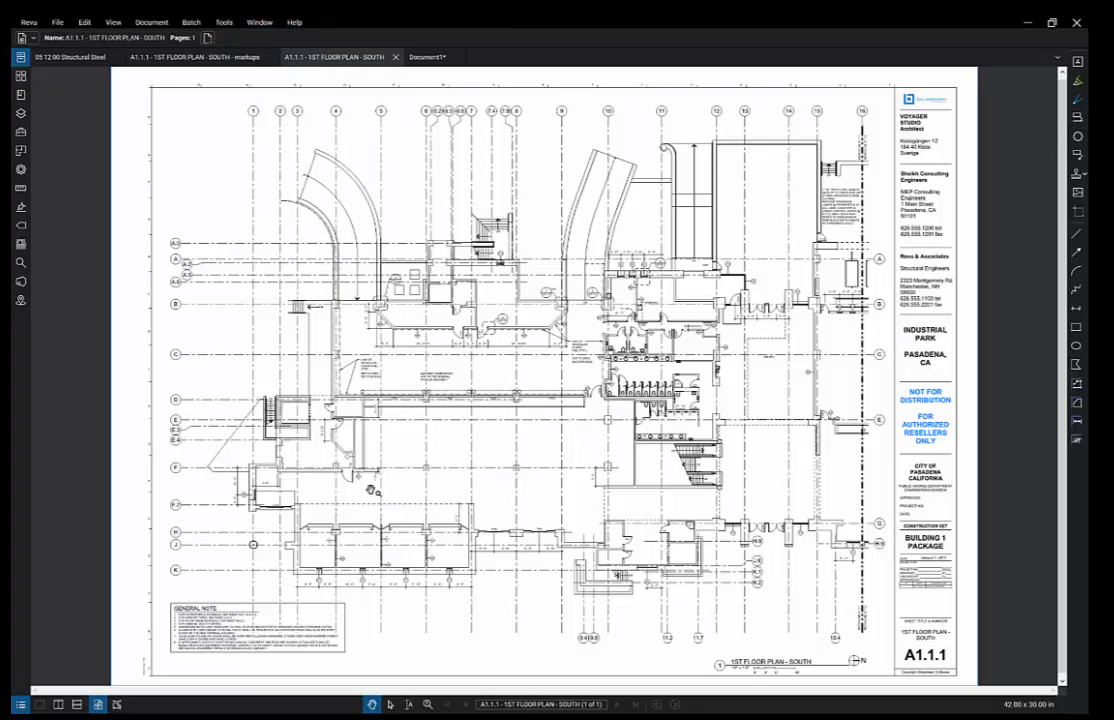
{"action": "key", "text": "l"}
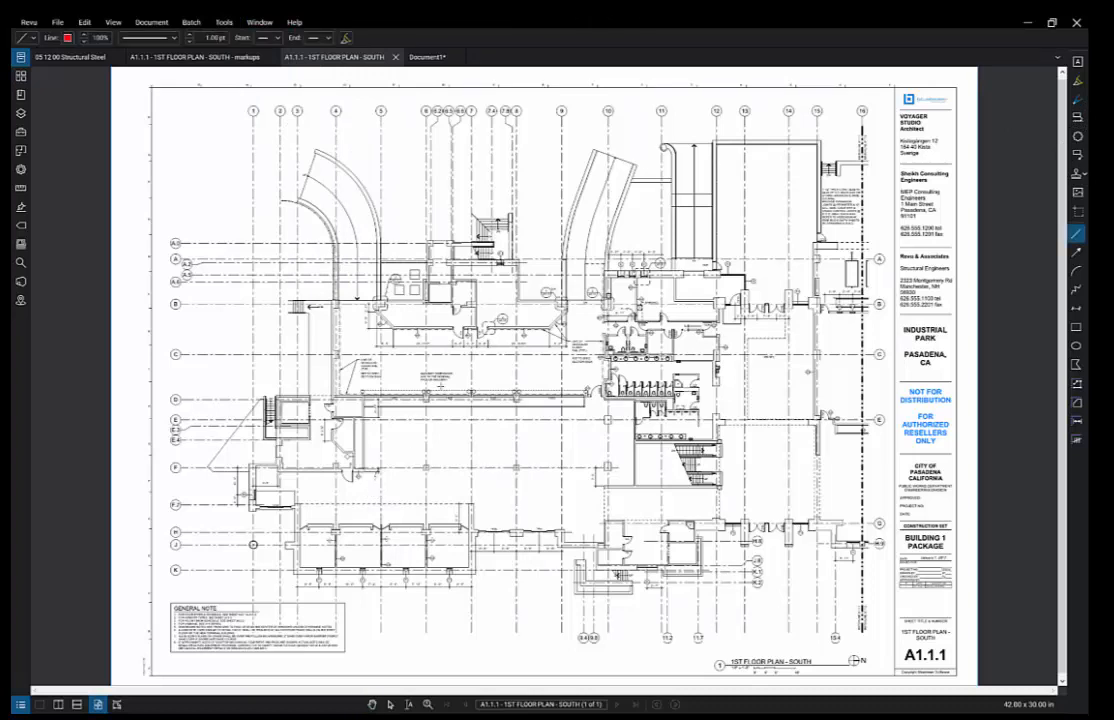
- Draw a short red line above the column row
{"action": "left_click_drag", "start_coordinate": [515, 369], "coordinate": [547, 369]}
{"action": "scroll", "coordinate": [537, 391], "scroll_direction": "up", "scroll_amount": 4}
{"action": "scroll", "coordinate": [537, 391], "scroll_direction": "up", "scroll_amount": 3}
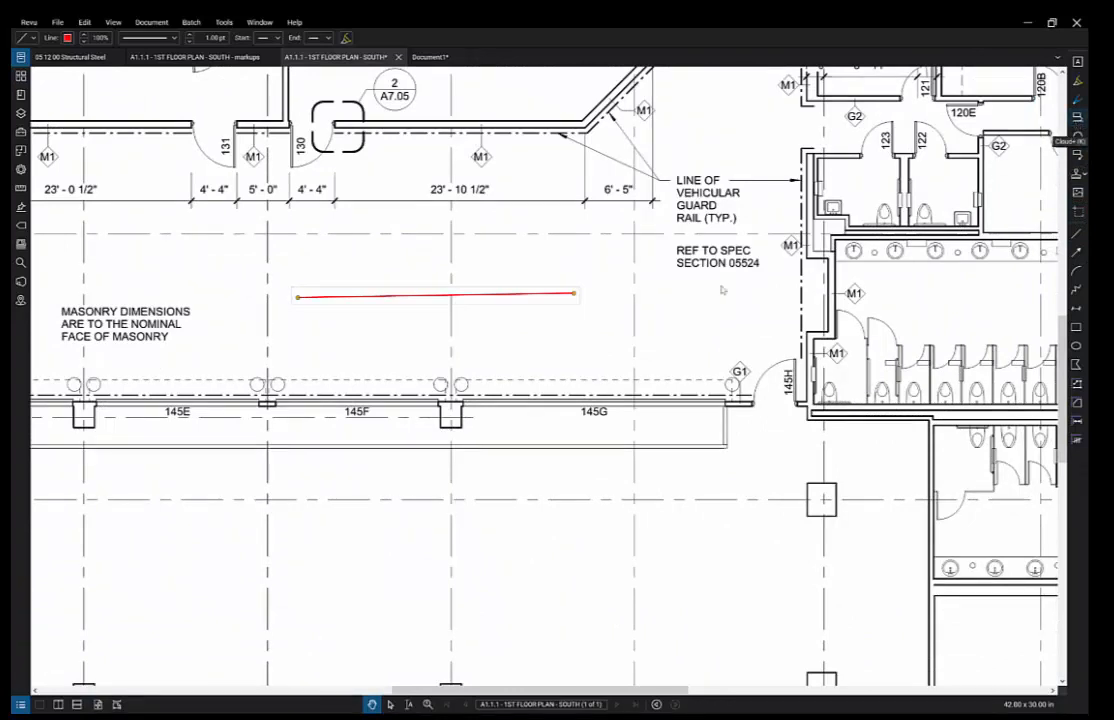
- Enclose the column between 145F and 145G in a Cloud+ callout labelled 'Column Material'
{"action": "left_click", "coordinate": [1077, 117]}
{"action": "left_click_drag", "start_coordinate": [411, 360], "coordinate": [489, 474]}
{"action": "left_click", "coordinate": [549, 529]}
{"action": "type", "text": "Column Material"}
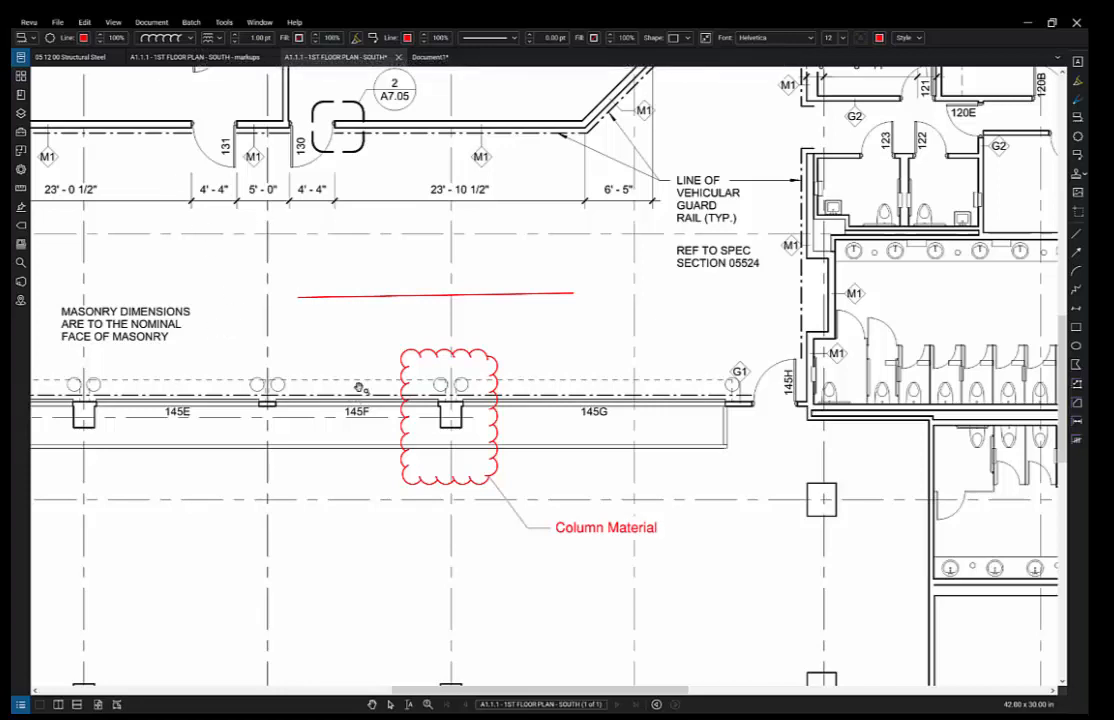
- Give the Column Material cloud a semi-transparent yellow fill
{"action": "left_click", "coordinate": [390, 704]}
{"action": "left_click", "coordinate": [425, 490]}
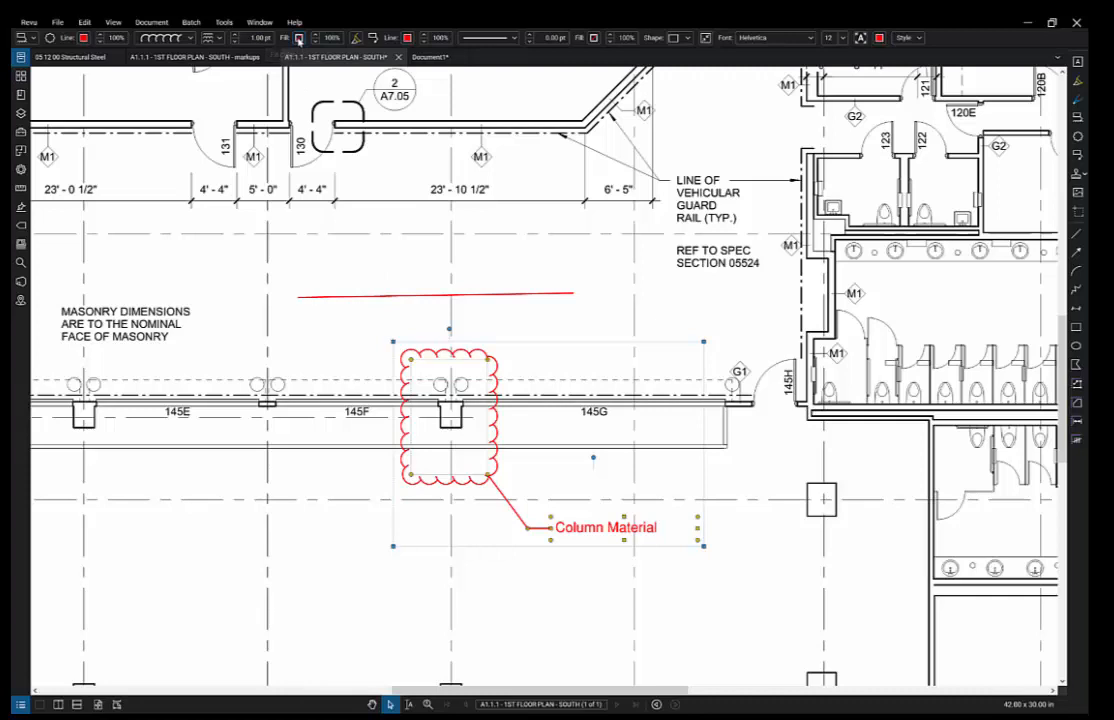
{"action": "left_click", "coordinate": [298, 38]}
{"action": "left_click", "coordinate": [210, 46]}
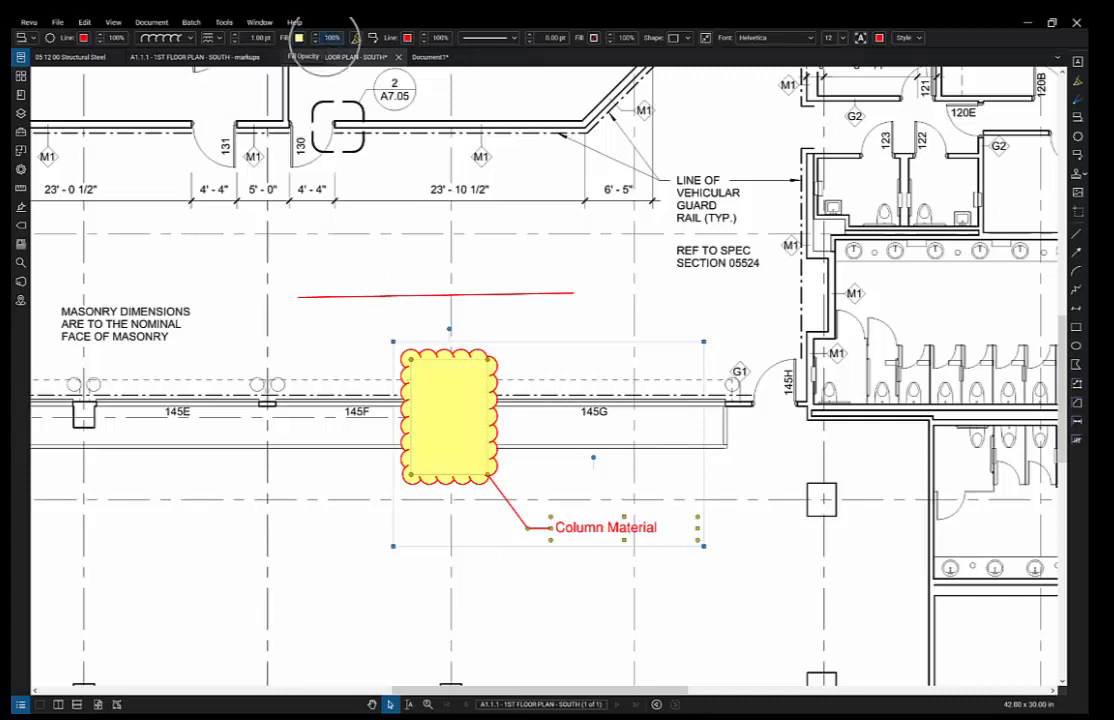
{"action": "left_click", "coordinate": [314, 42]}
{"action": "left_click", "coordinate": [314, 42]}
{"action": "left_click", "coordinate": [314, 42]}
{"action": "left_click", "coordinate": [314, 42]}
{"action": "left_click", "coordinate": [314, 42]}
{"action": "left_click", "coordinate": [314, 42]}
{"action": "left_click", "coordinate": [314, 42]}
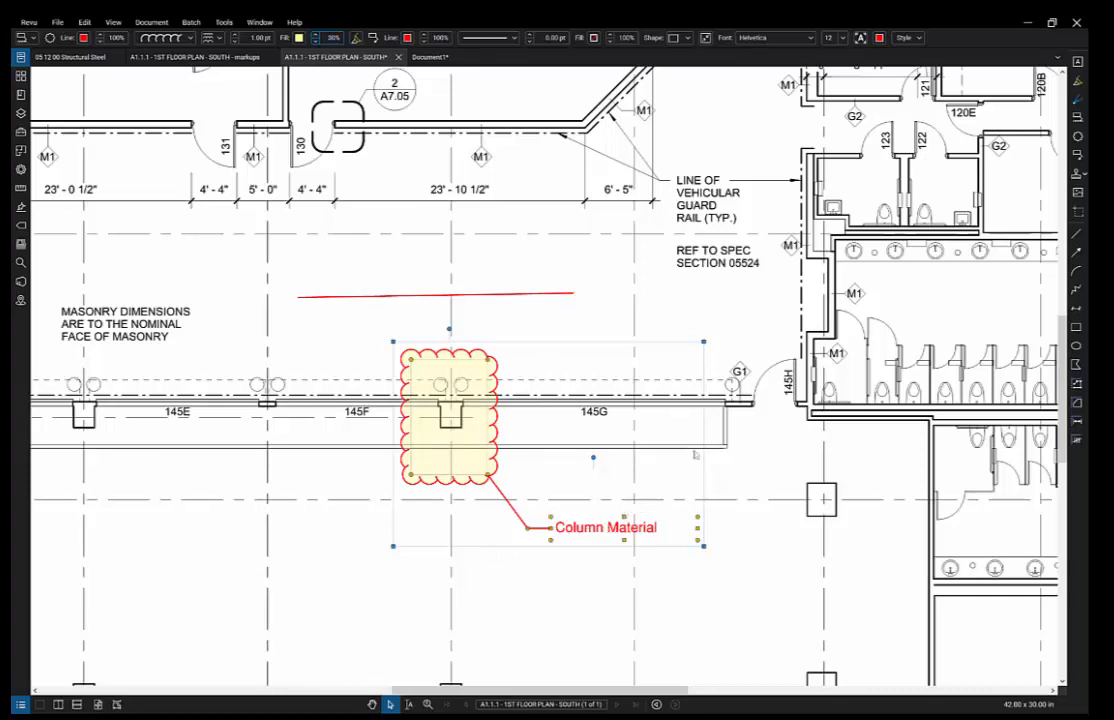
- Set the callout text to Arial Narrow at size 11
{"action": "left_click", "coordinate": [811, 38]}
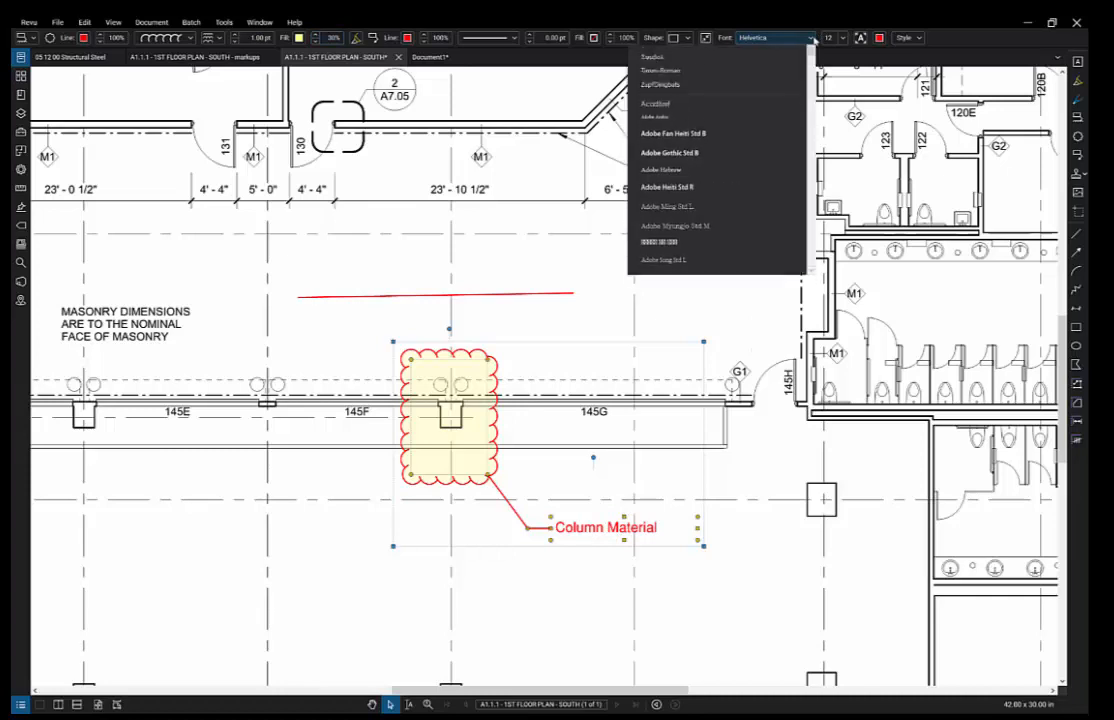
{"action": "scroll", "coordinate": [746, 198], "scroll_direction": "down", "scroll_amount": 5}
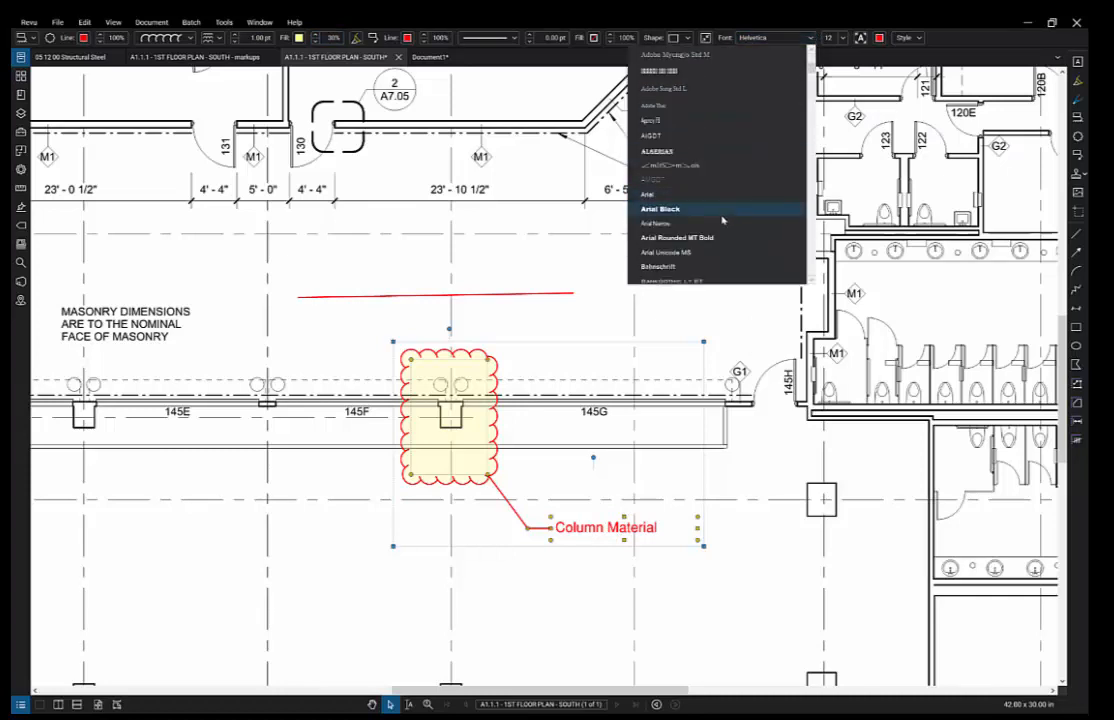
{"action": "left_click", "coordinate": [708, 224]}
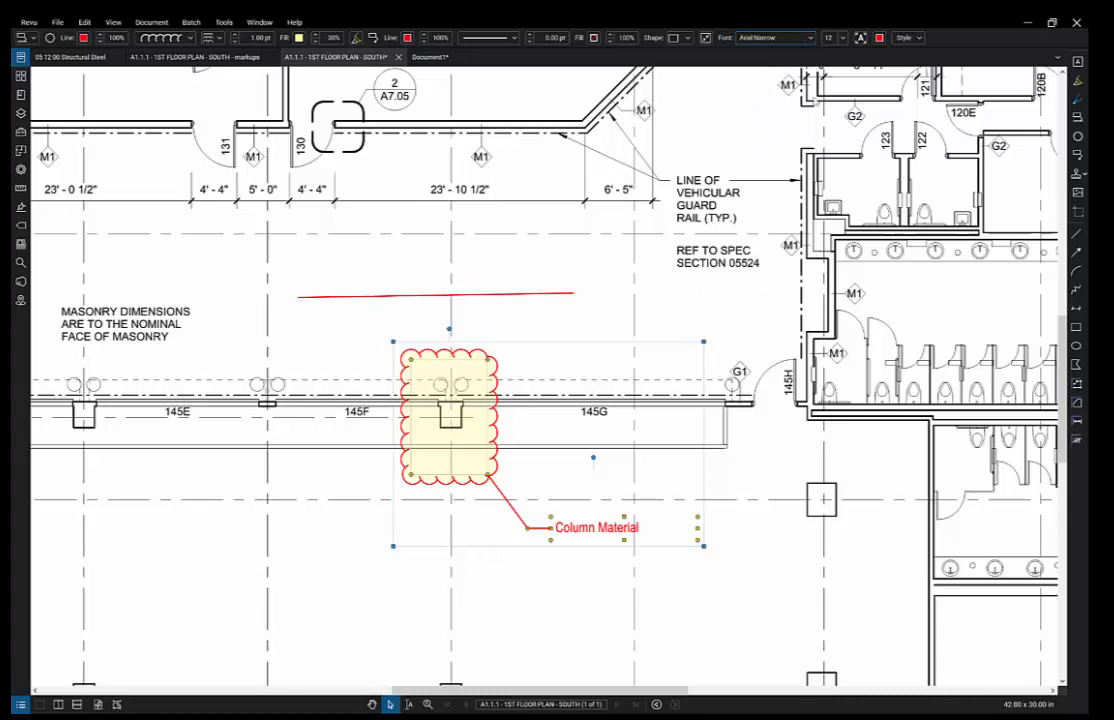
{"action": "left_click", "coordinate": [833, 37]}
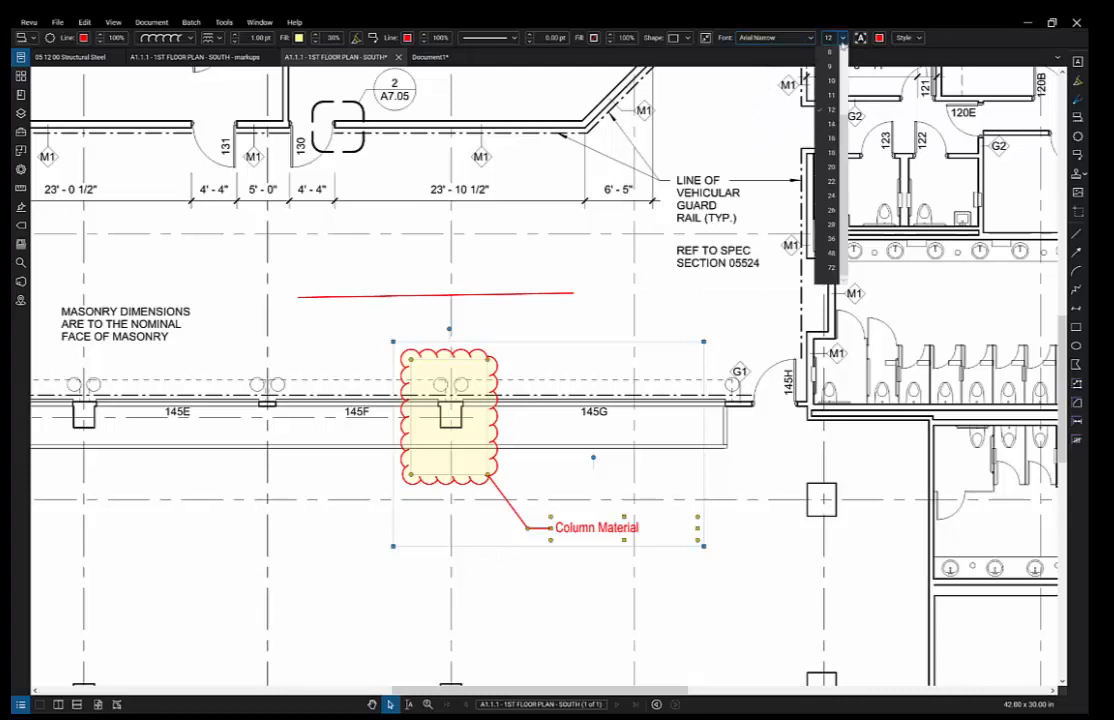
{"action": "left_click", "coordinate": [830, 96]}
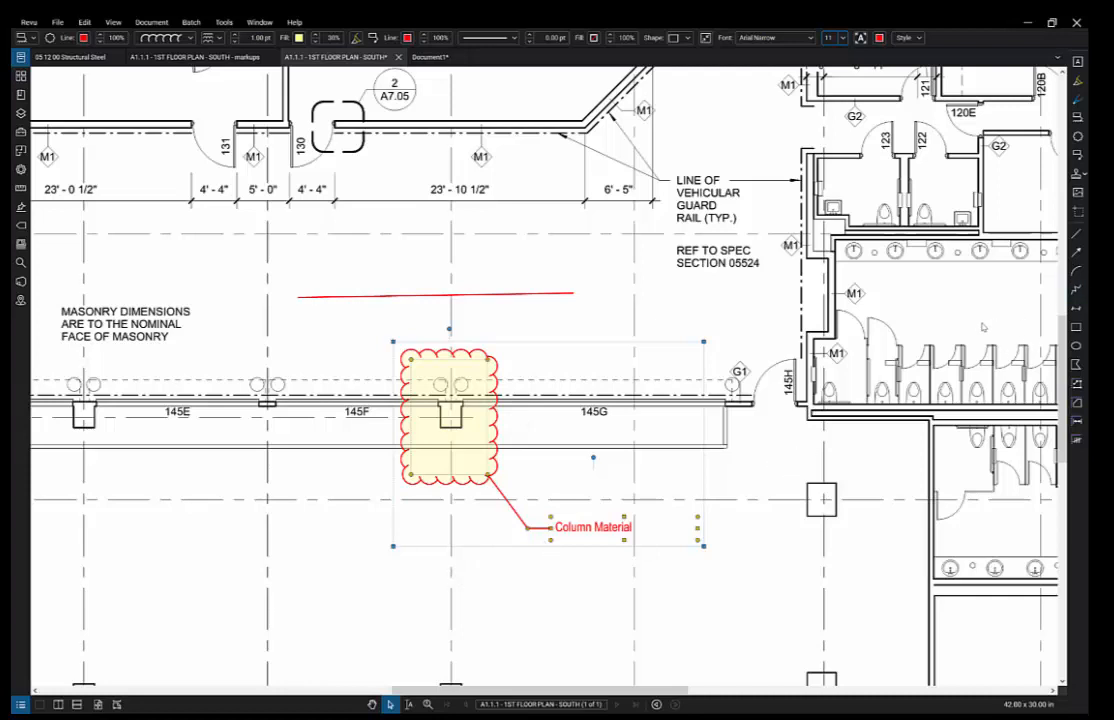
{"action": "left_click_drag", "start_coordinate": [908, 335], "coordinate": [460, 381]}
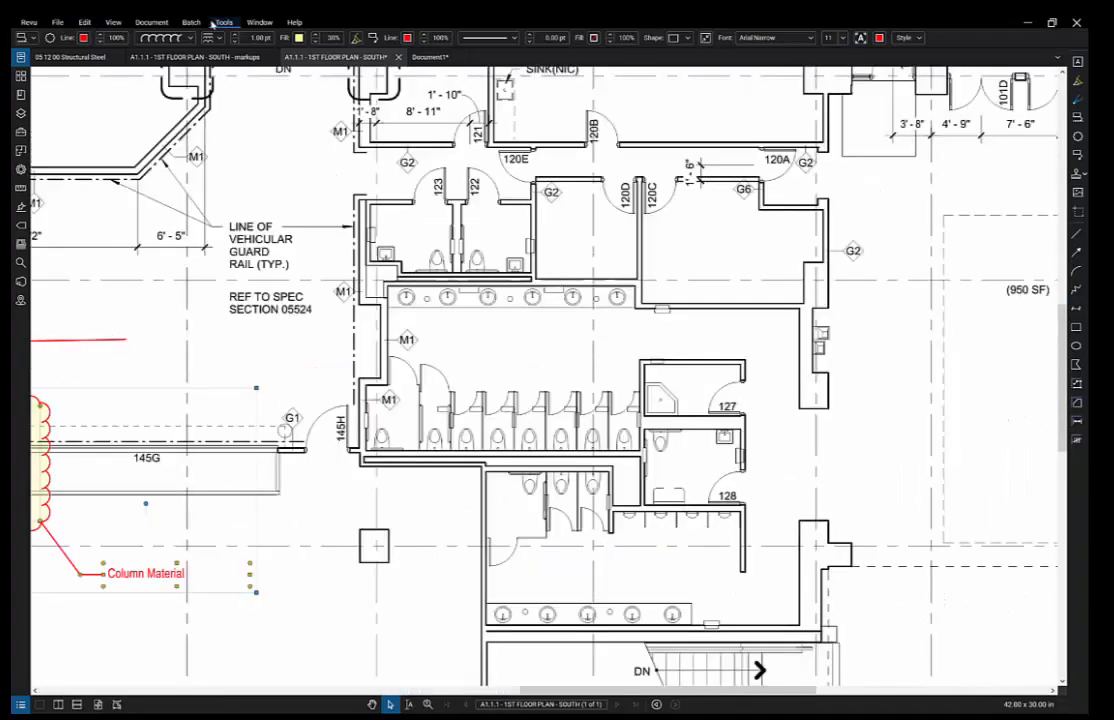
- Calibrate the drawing scale by picking the 6'-5" dimension and entering 6'5"
{"action": "left_click", "coordinate": [223, 22]}
{"action": "mouse_move", "coordinate": [226, 59]}
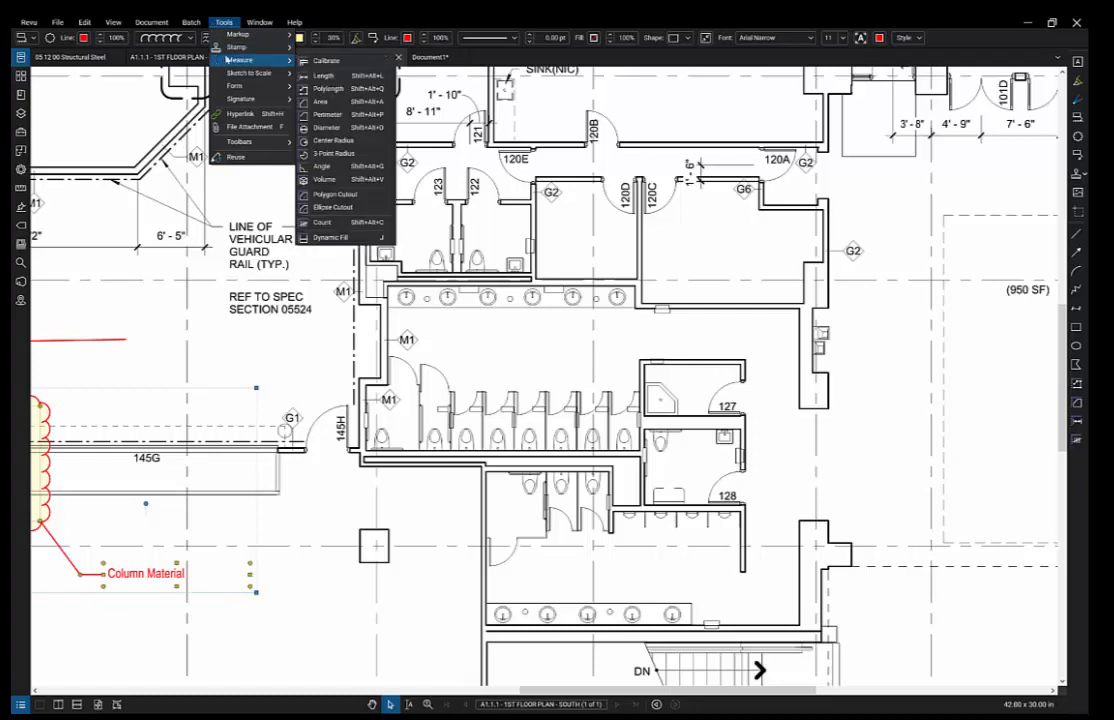
{"action": "left_click", "coordinate": [313, 61]}
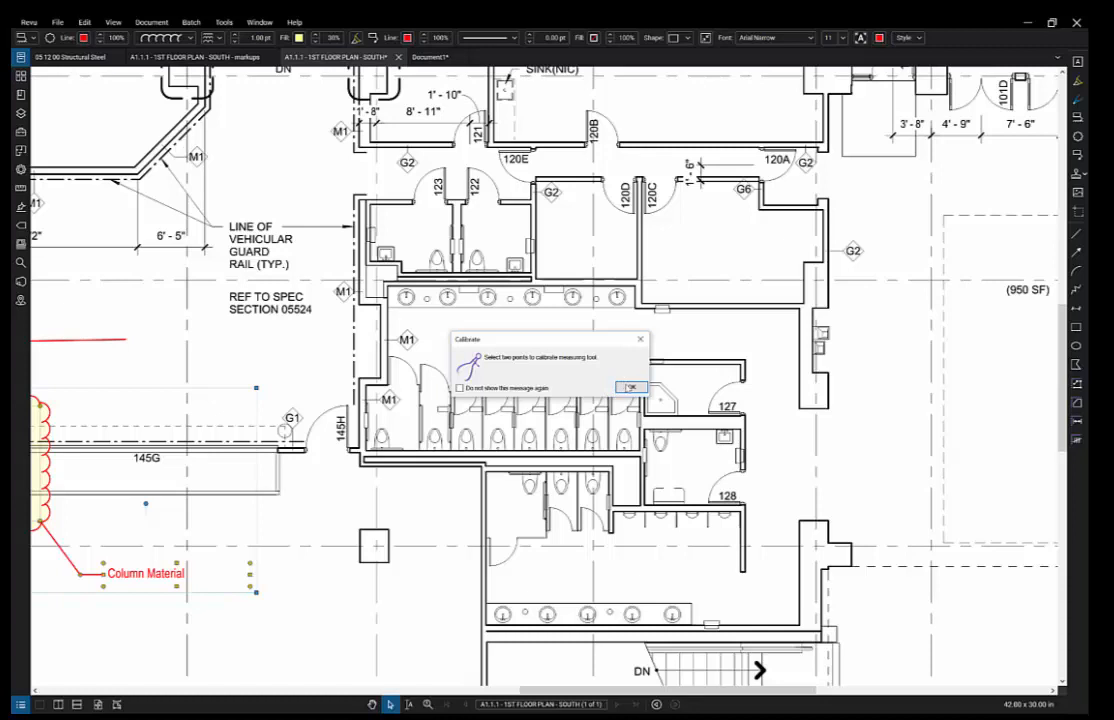
{"action": "left_click", "coordinate": [631, 387]}
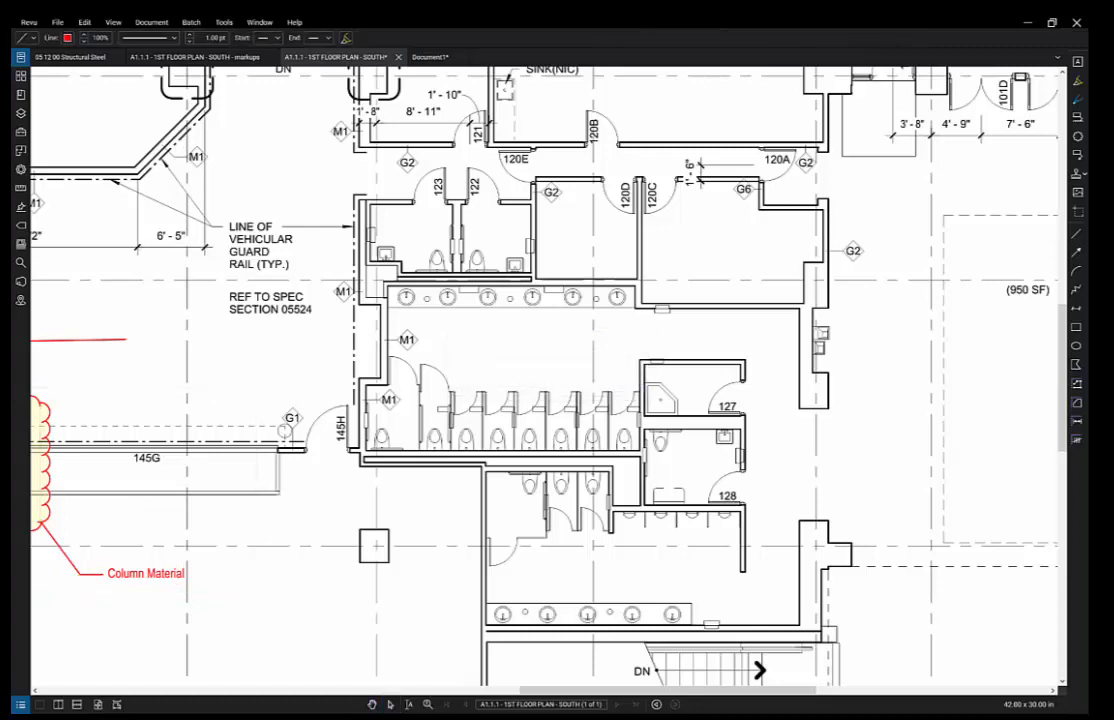
{"action": "left_click", "coordinate": [205, 247]}
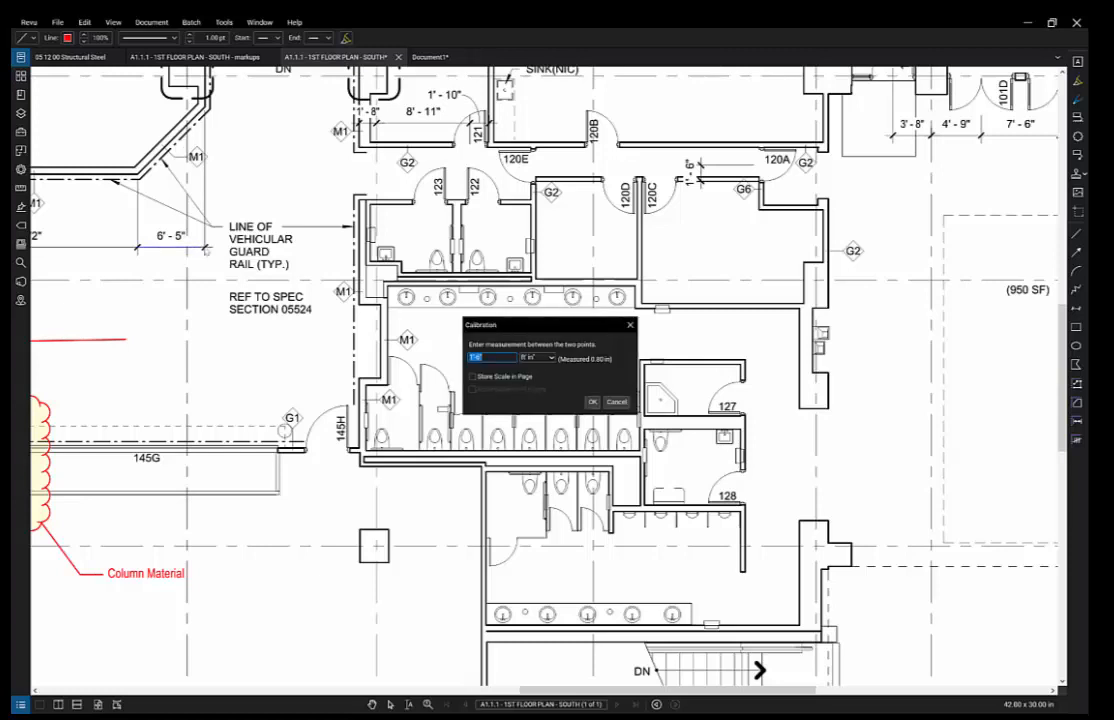
{"action": "left_click_drag", "start_coordinate": [488, 357], "coordinate": [474, 357]}
{"action": "type", "text": "6'5\""}
{"action": "key", "text": "Return"}
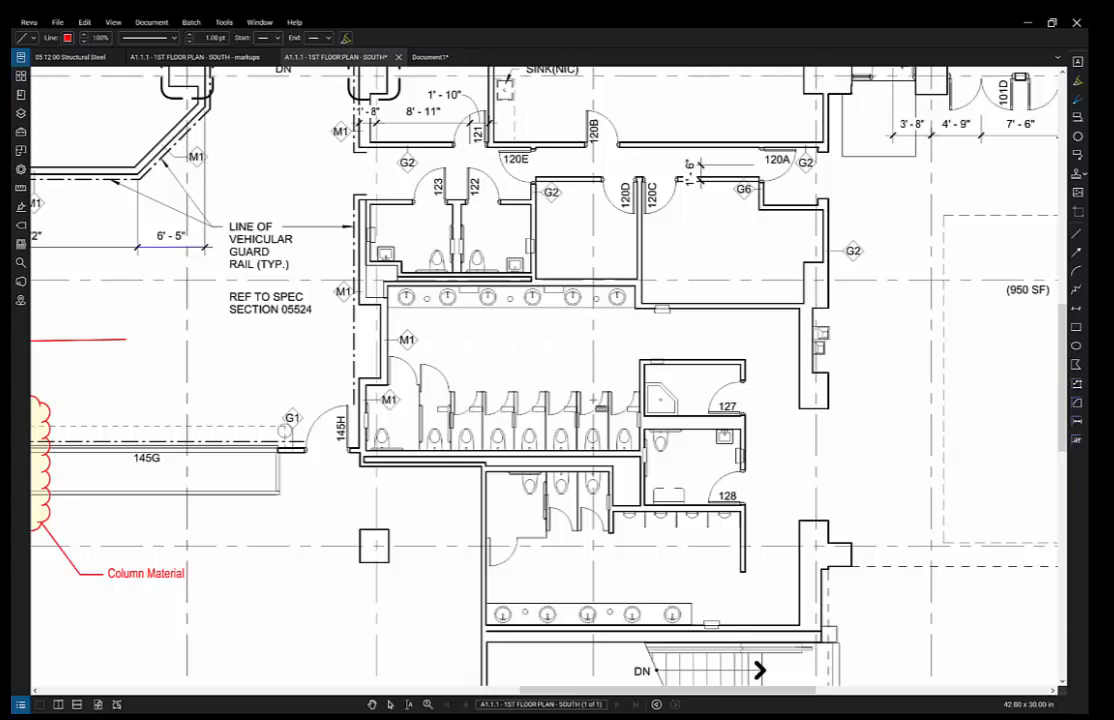
{"action": "key", "text": "shift+alt+c"}
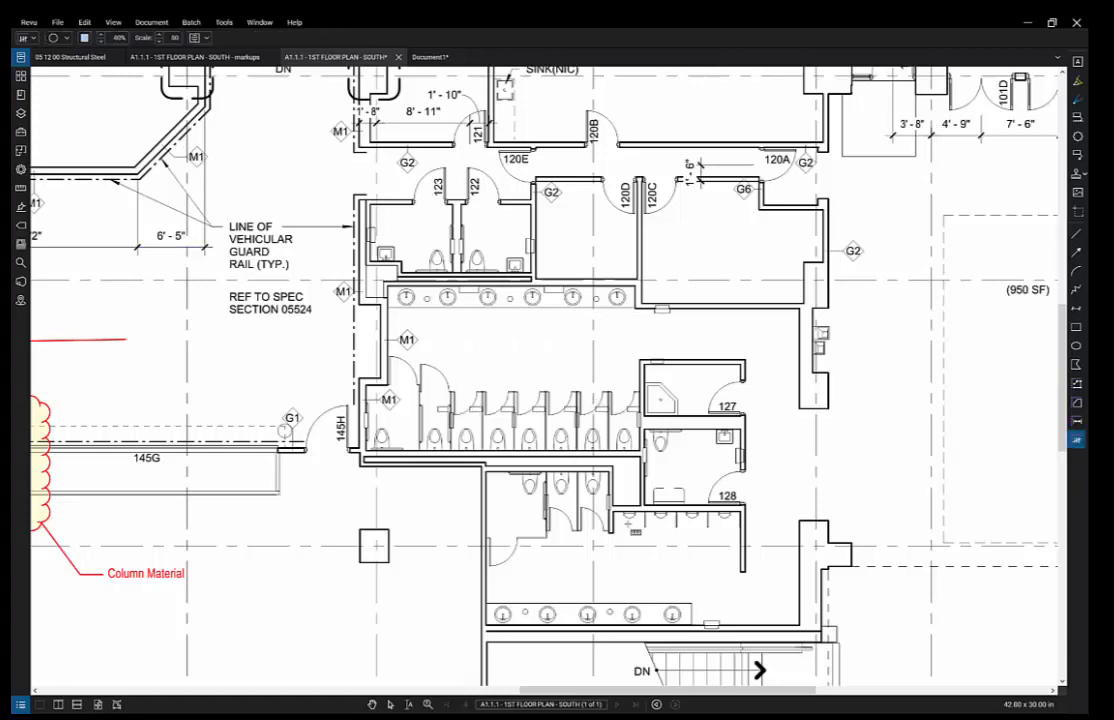
- Outline room 128 with the Area measurement tool, giving 67.08 sf
{"action": "left_click", "coordinate": [226, 29]}
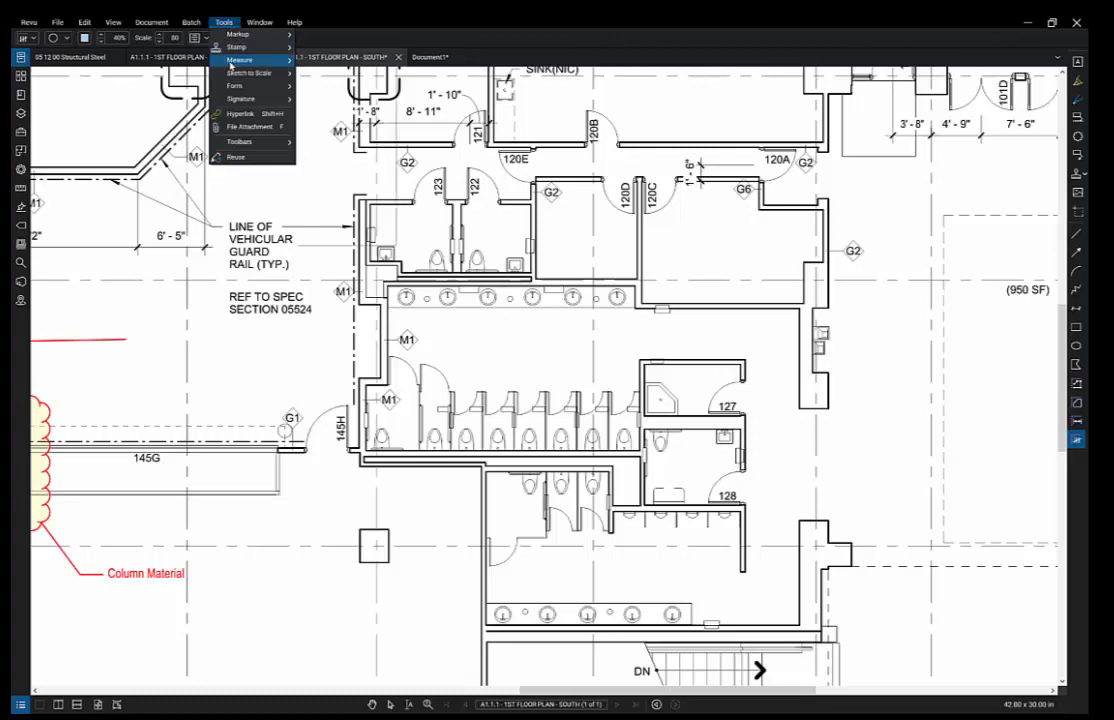
{"action": "mouse_move", "coordinate": [231, 66]}
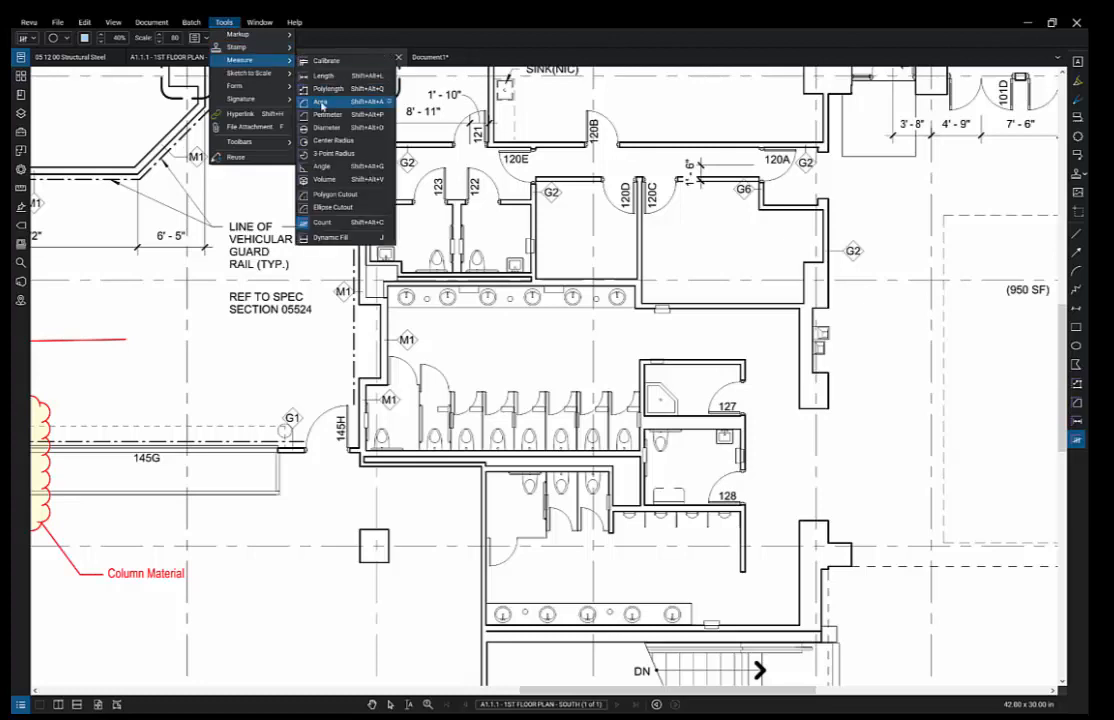
{"action": "left_click", "coordinate": [322, 101]}
{"action": "scroll", "coordinate": [676, 422], "scroll_direction": "up", "scroll_amount": 3}
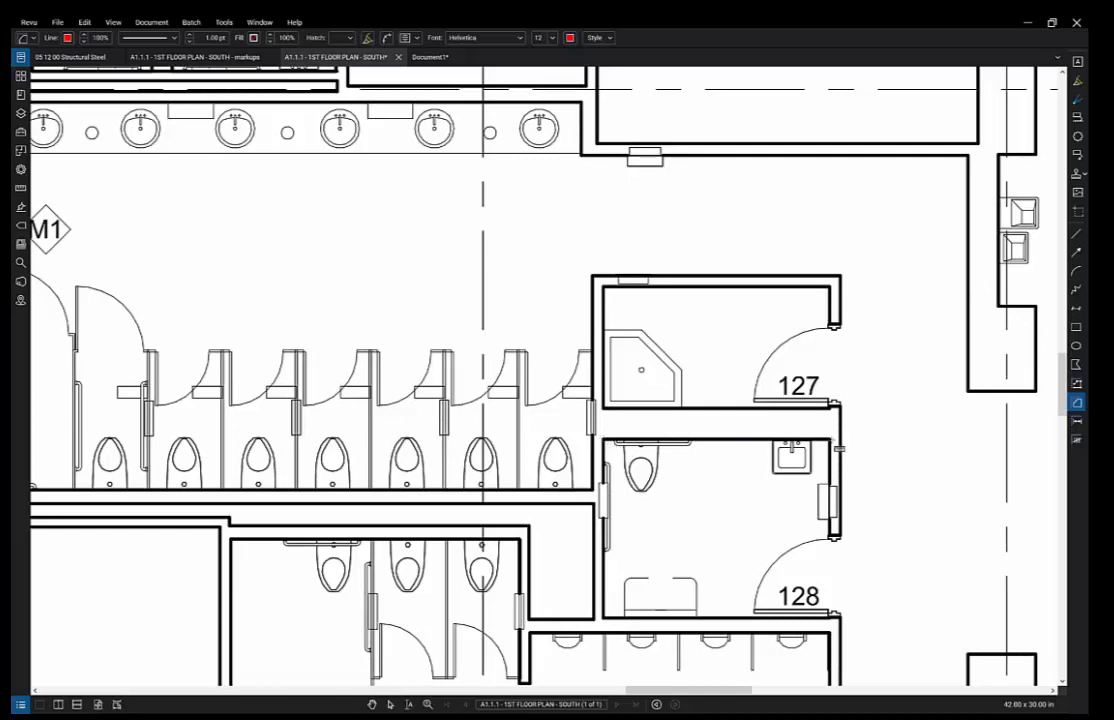
{"action": "left_click", "coordinate": [831, 440]}
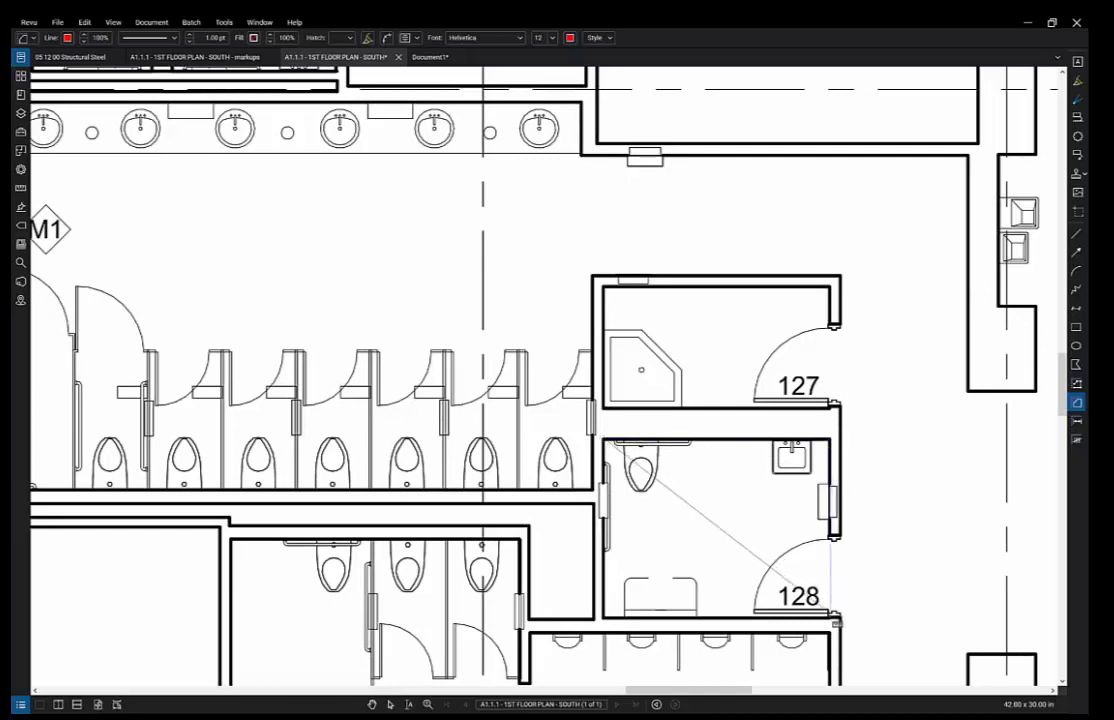
{"action": "key", "text": "Escape"}
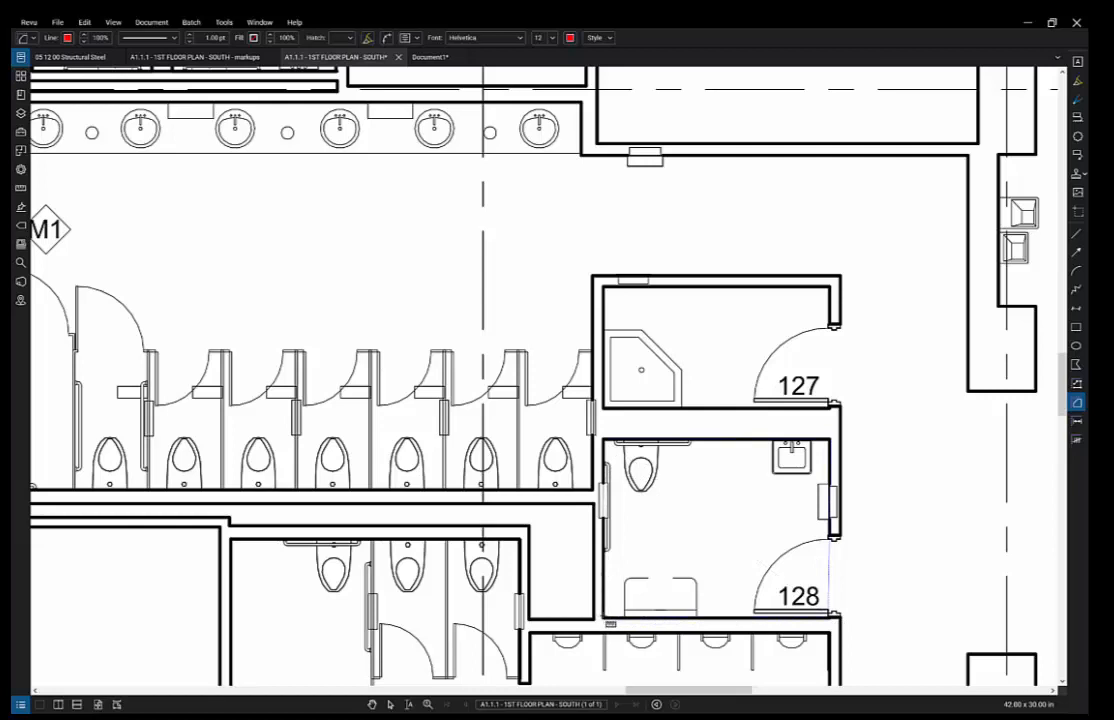
{"action": "double_click", "coordinate": [602, 616]}
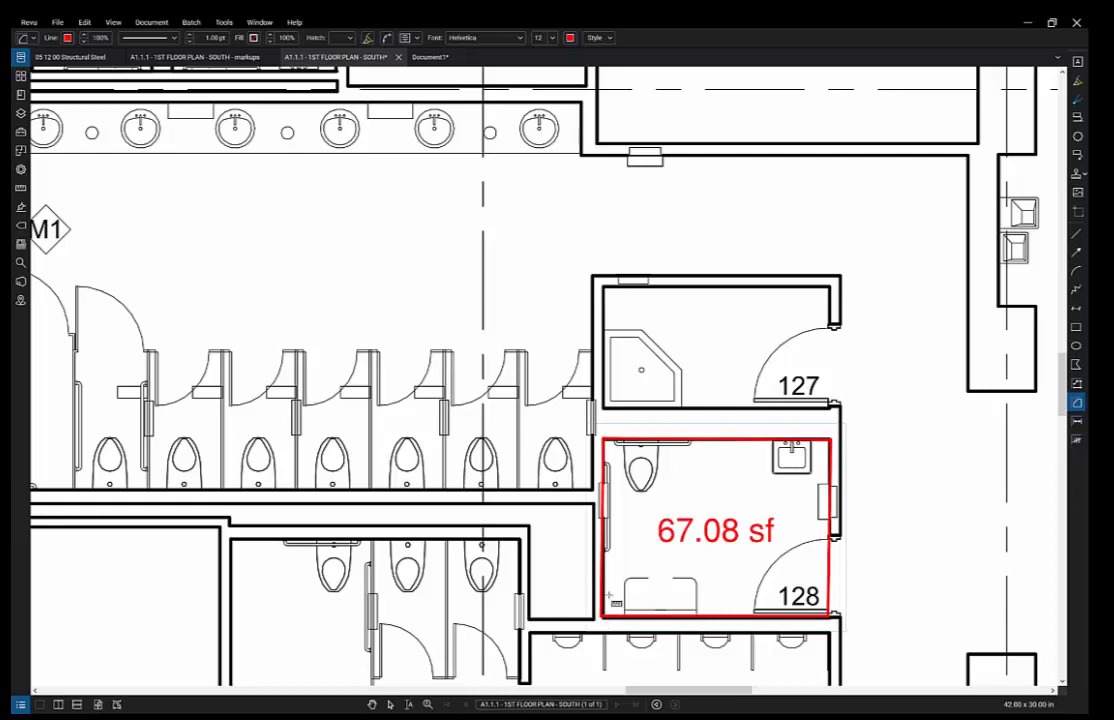
{"action": "left_click", "coordinate": [215, 37]}
- Fill the room 128 area with light orange at 20% opacity
{"action": "left_click", "coordinate": [254, 38]}
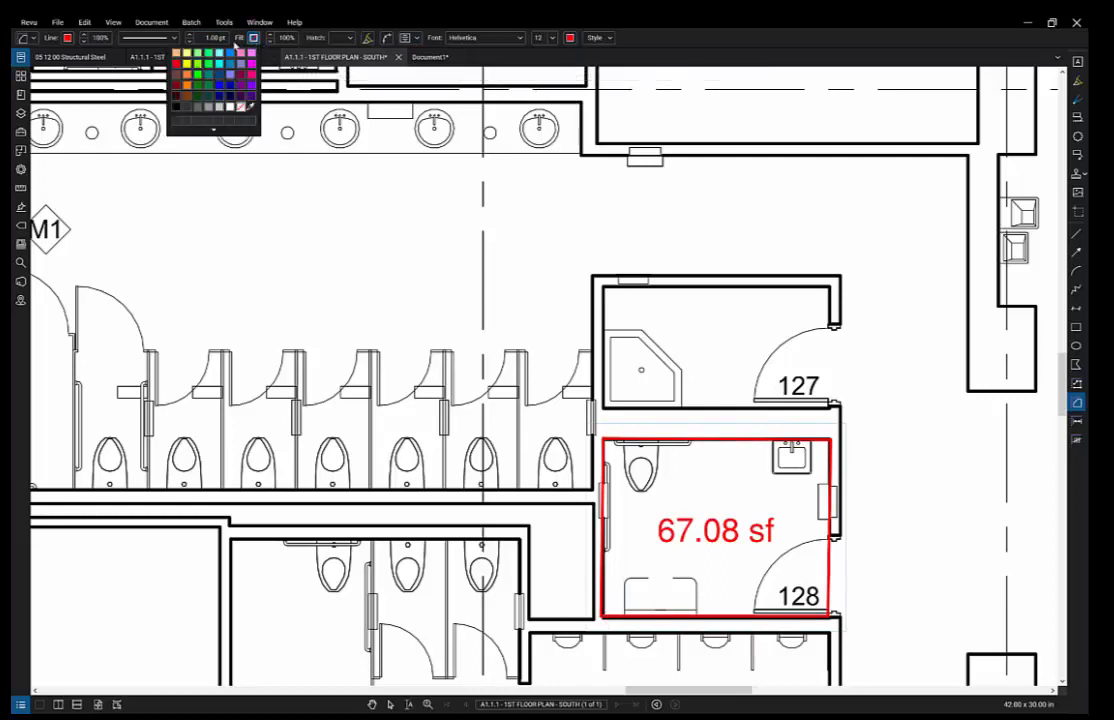
{"action": "left_click", "coordinate": [176, 53]}
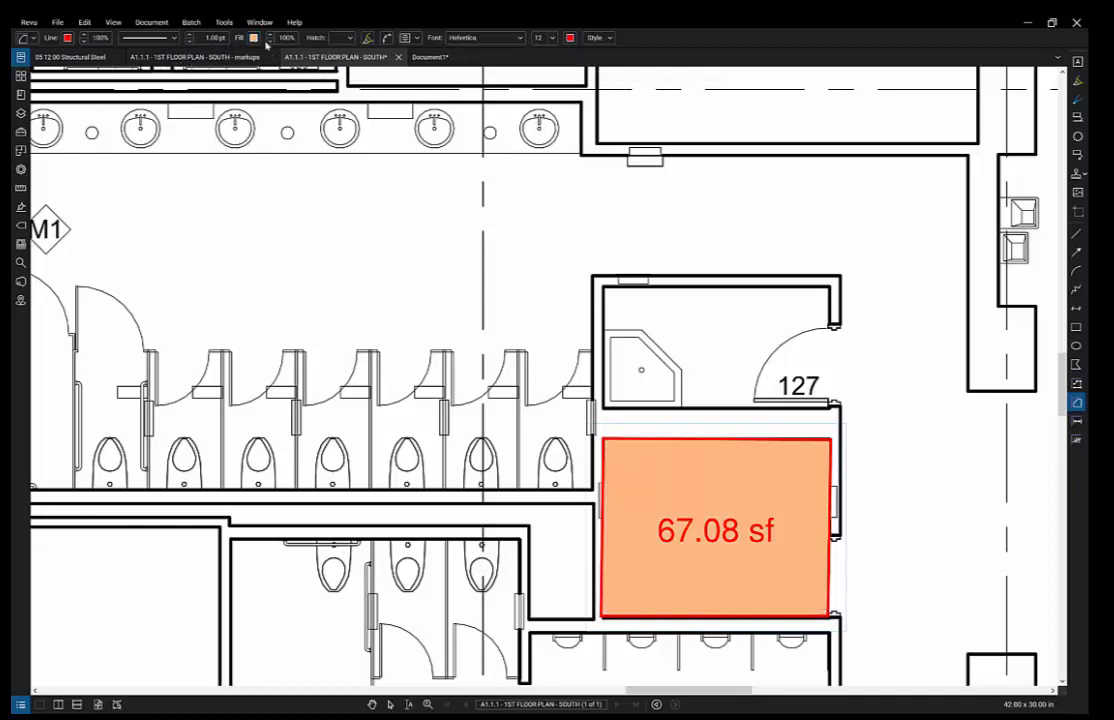
{"action": "left_click", "coordinate": [270, 41]}
{"action": "left_click", "coordinate": [270, 41]}
{"action": "left_click", "coordinate": [270, 41]}
{"action": "left_click", "coordinate": [269, 42]}
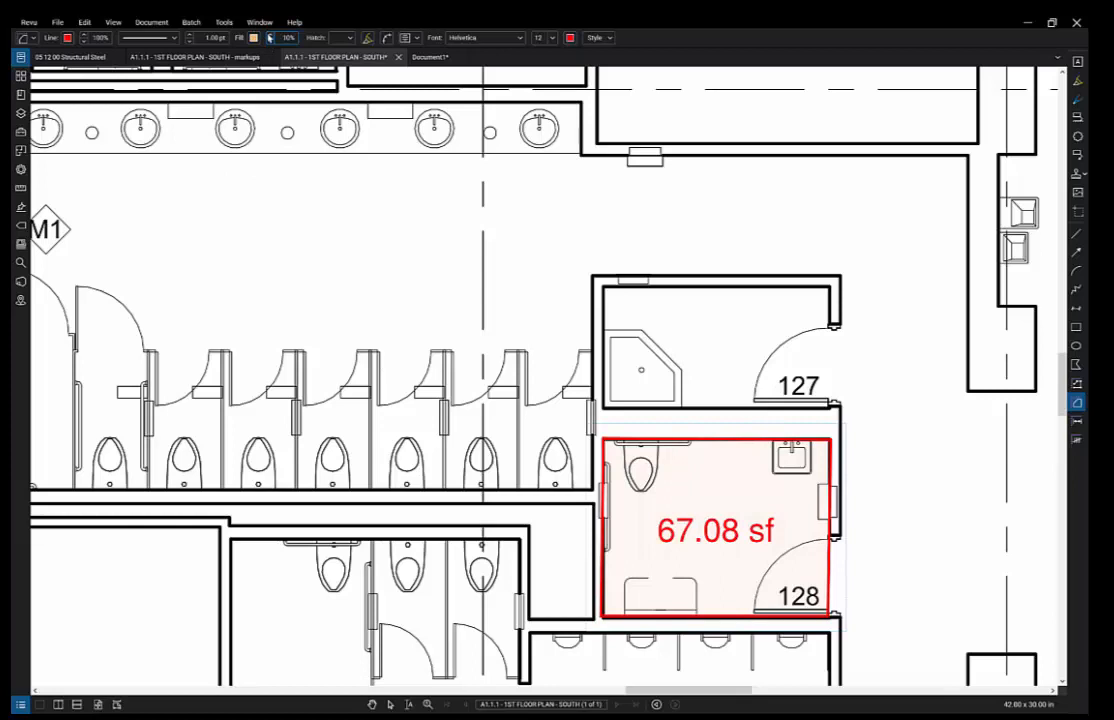
{"action": "left_click", "coordinate": [269, 42]}
- Set the 67.08 sf area label to Arial Narrow, size 11
{"action": "left_click", "coordinate": [452, 38]}
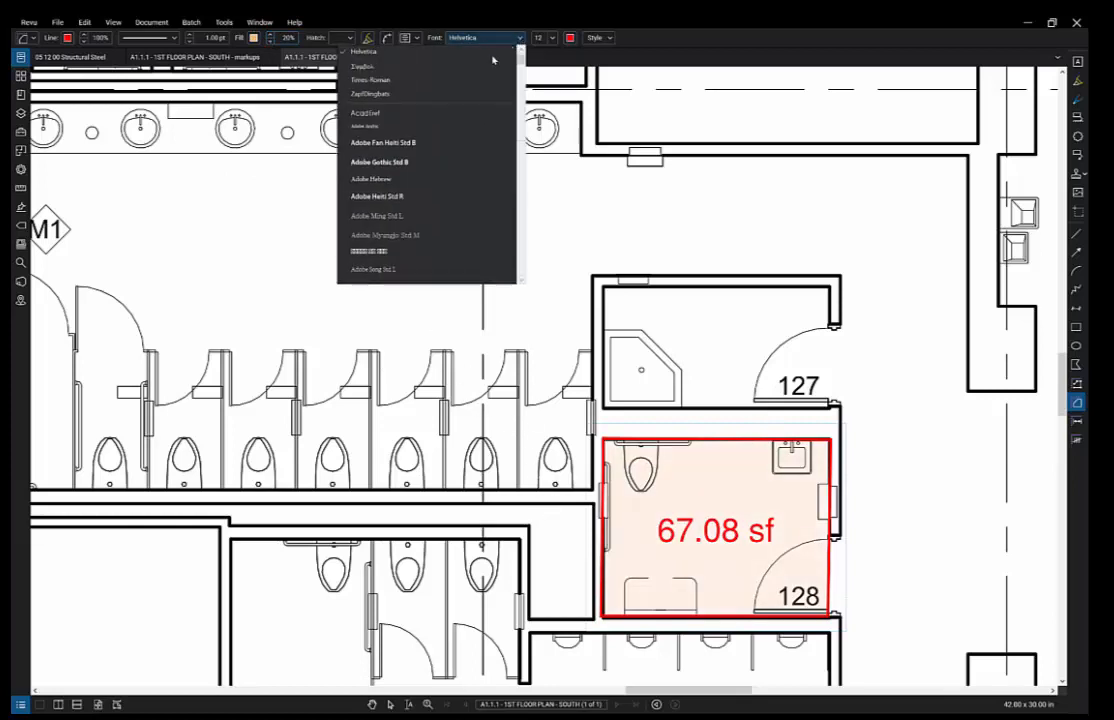
{"action": "scroll", "coordinate": [470, 147], "scroll_direction": "down", "scroll_amount": 10}
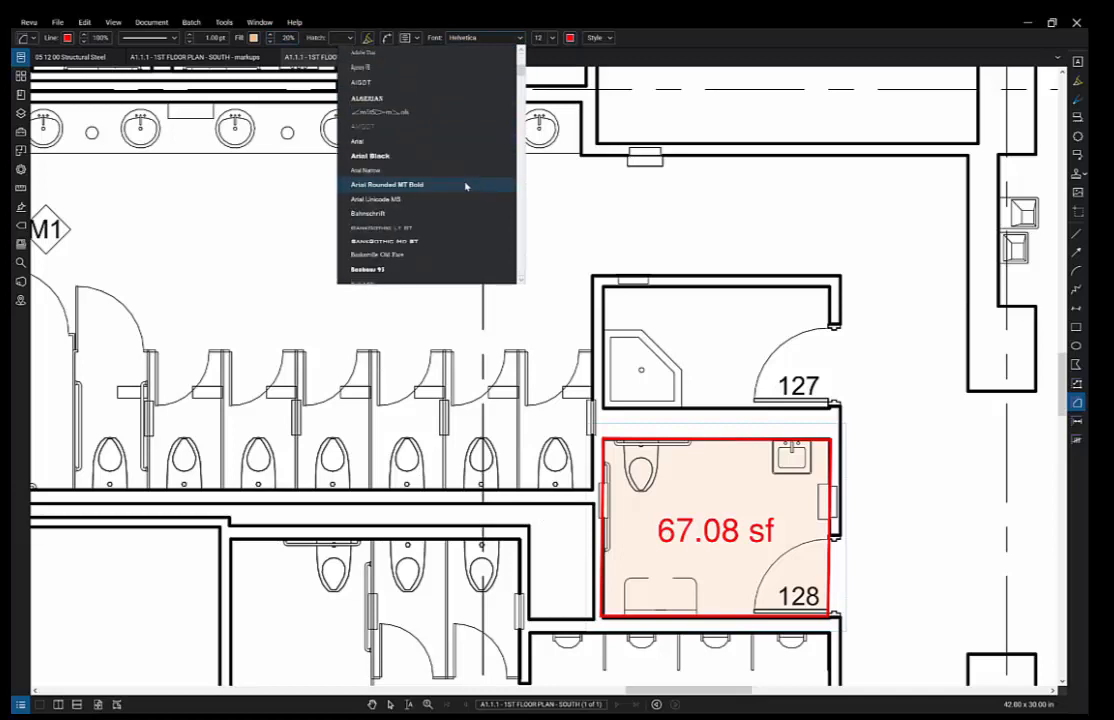
{"action": "left_click", "coordinate": [482, 169]}
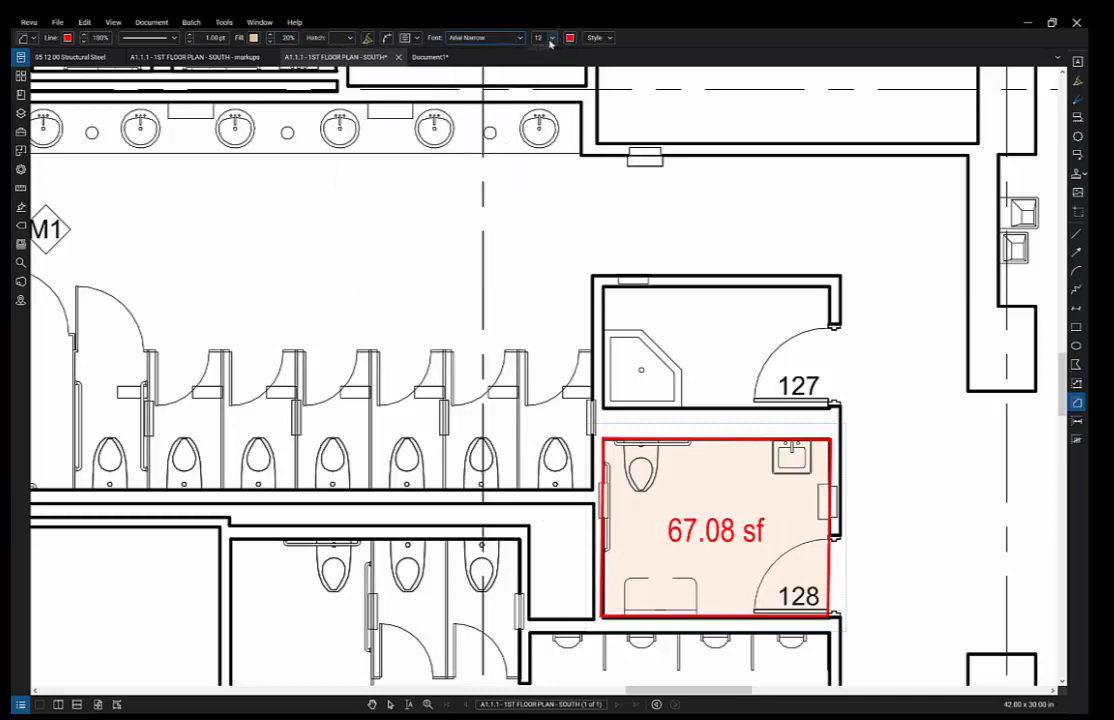
{"action": "left_click", "coordinate": [552, 38]}
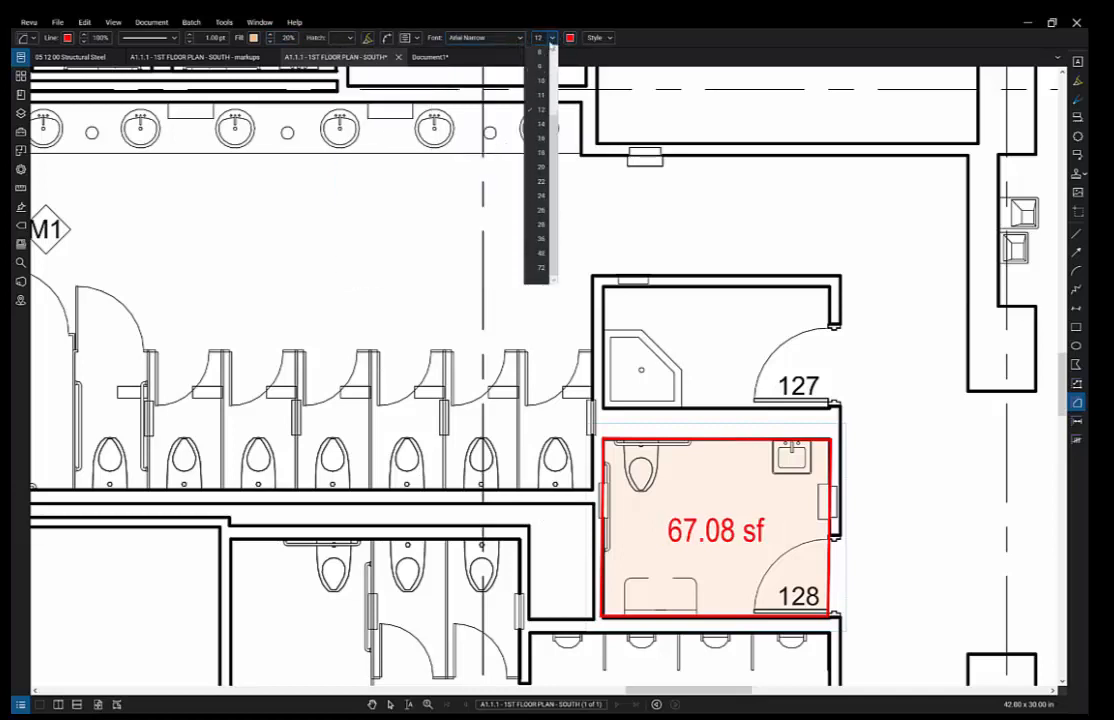
{"action": "left_click", "coordinate": [542, 94]}
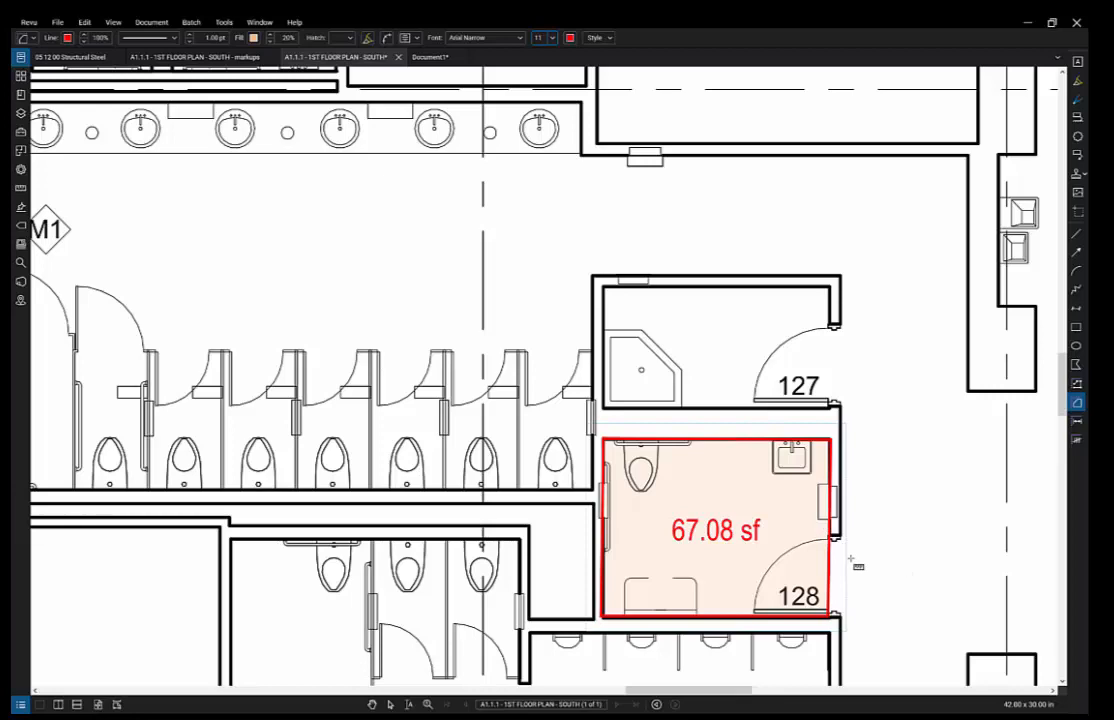
{"action": "left_click_drag", "start_coordinate": [888, 526], "coordinate": [893, 351]}
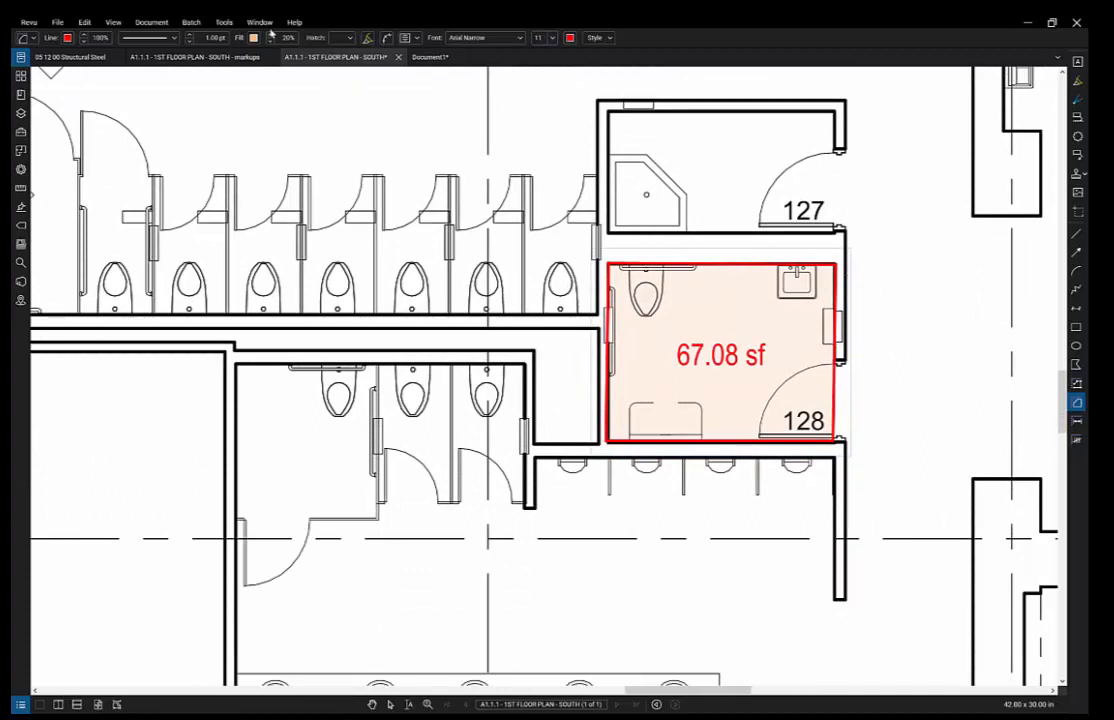
{"action": "left_click", "coordinate": [224, 21]}
- Place count markers on the four fixtures just below room 128
{"action": "mouse_move", "coordinate": [230, 61]}
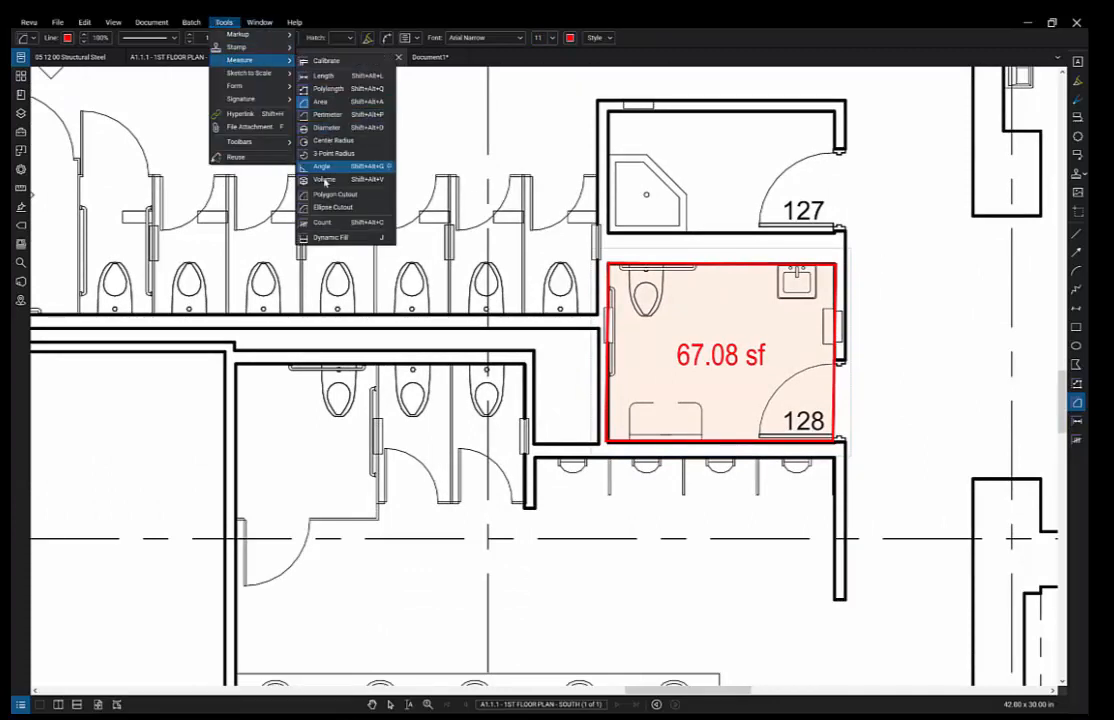
{"action": "left_click", "coordinate": [320, 228]}
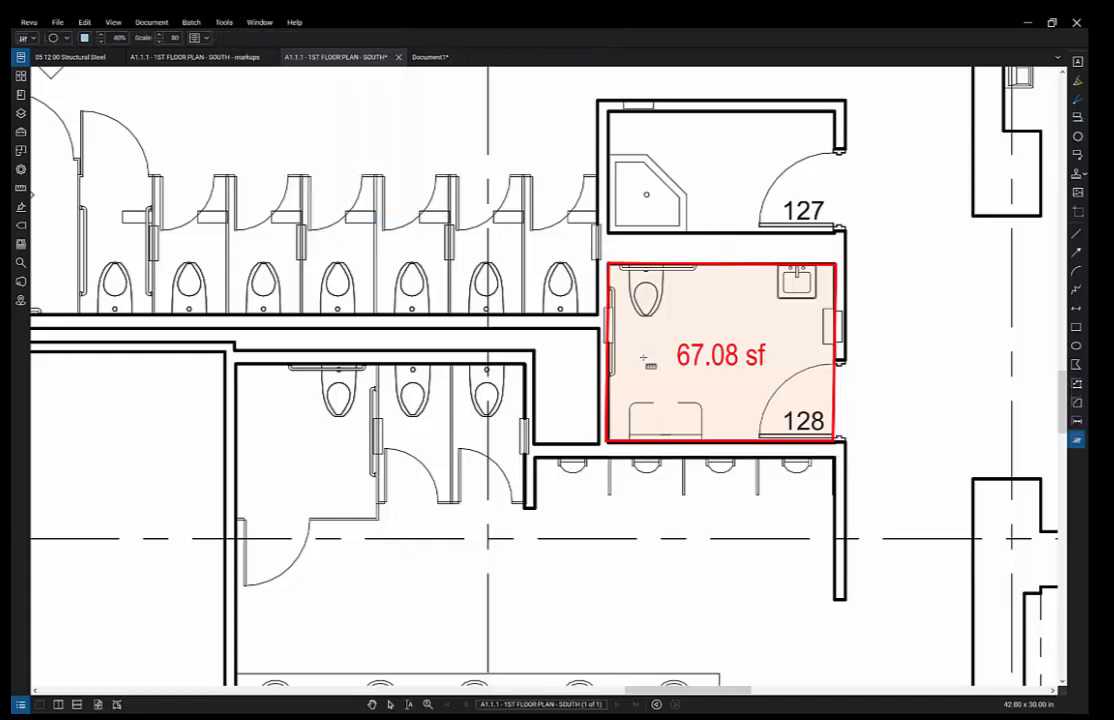
{"action": "left_click", "coordinate": [572, 465]}
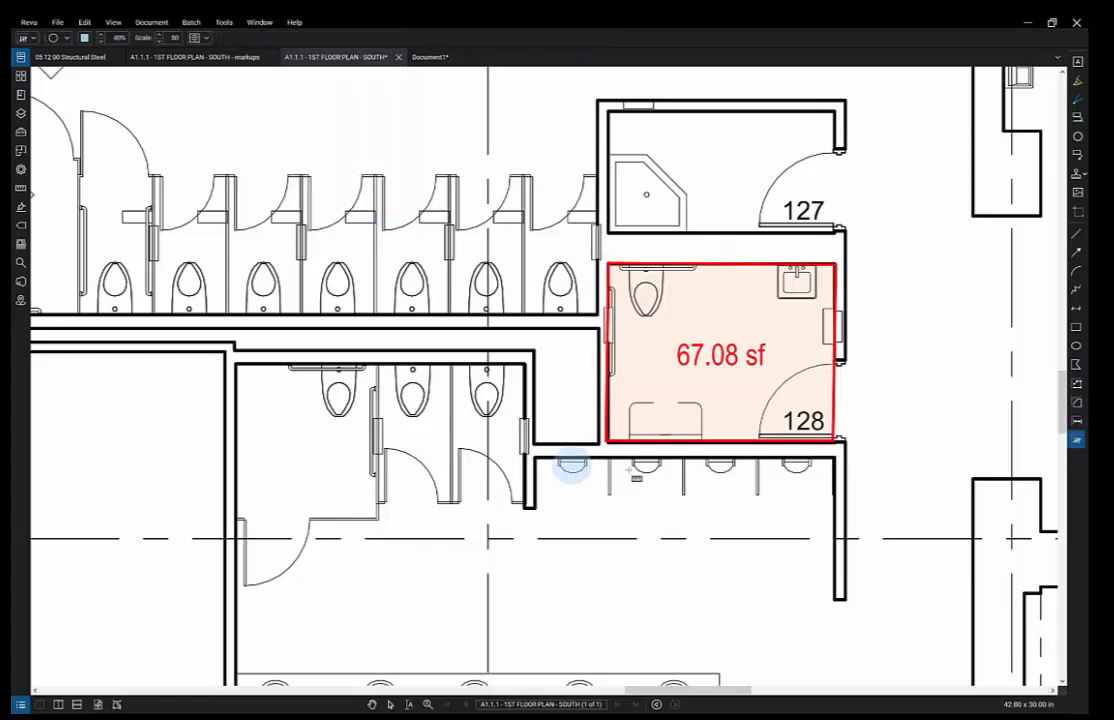
{"action": "left_click", "coordinate": [649, 465]}
{"action": "left_click", "coordinate": [724, 465]}
{"action": "left_click", "coordinate": [798, 466]}
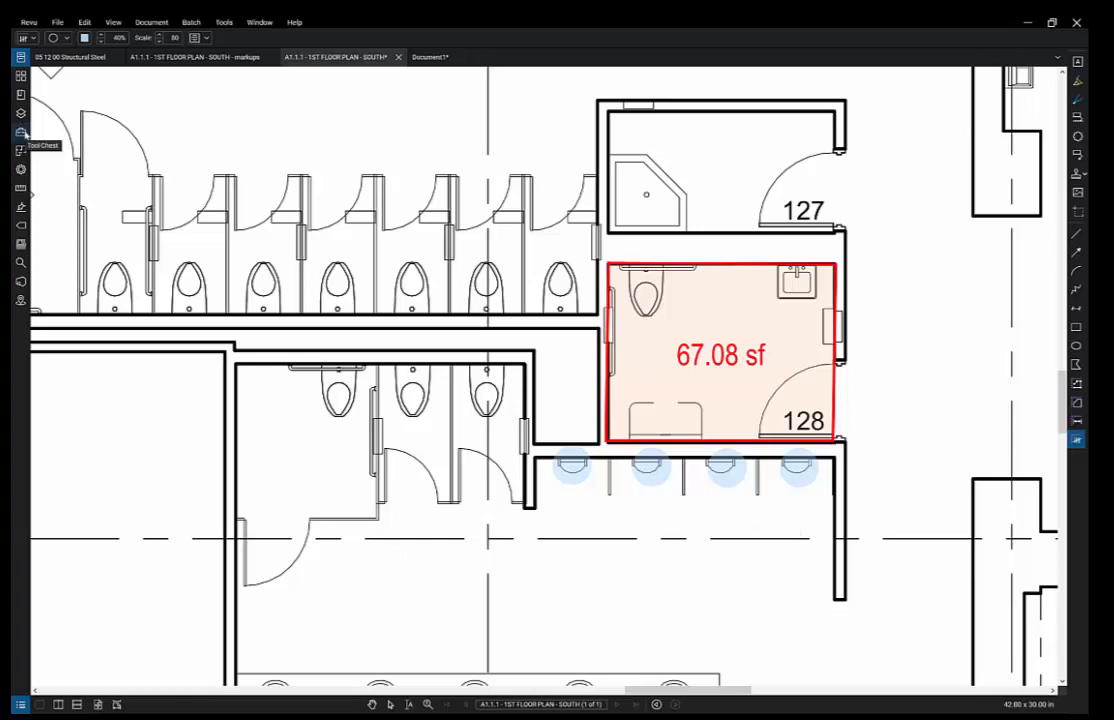
{"action": "left_click", "coordinate": [24, 132]}
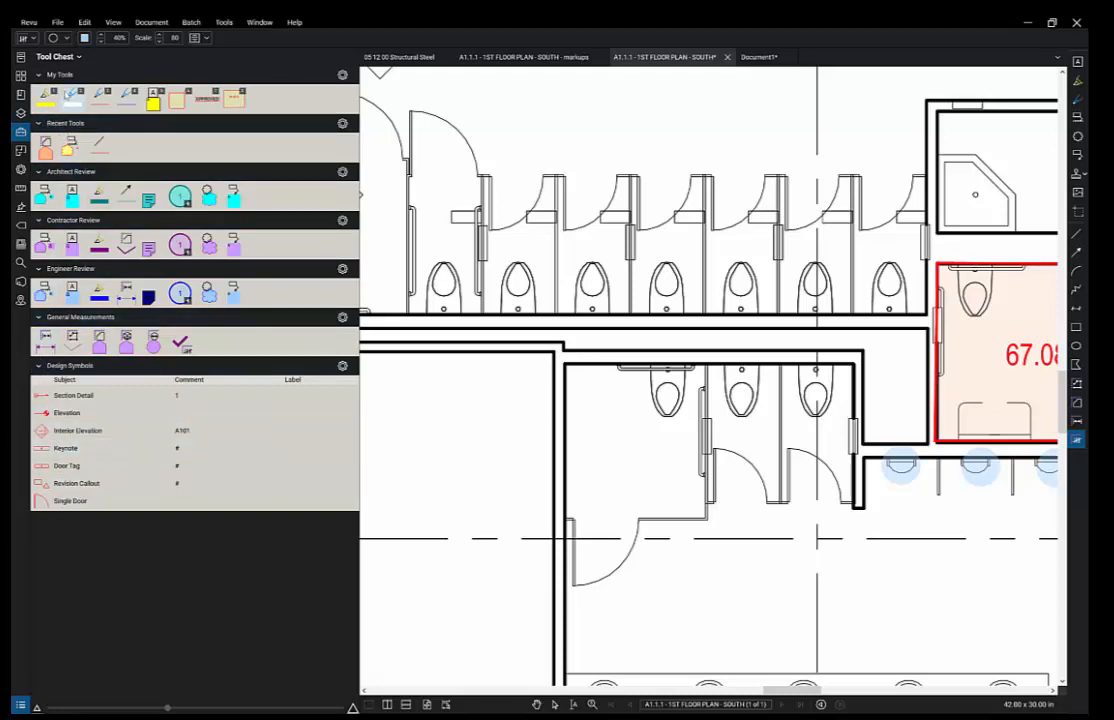
- Enable the Design Symbols tool set in Manage Tool Sets so it shows in the Tool Chest
{"action": "left_click", "coordinate": [81, 58]}
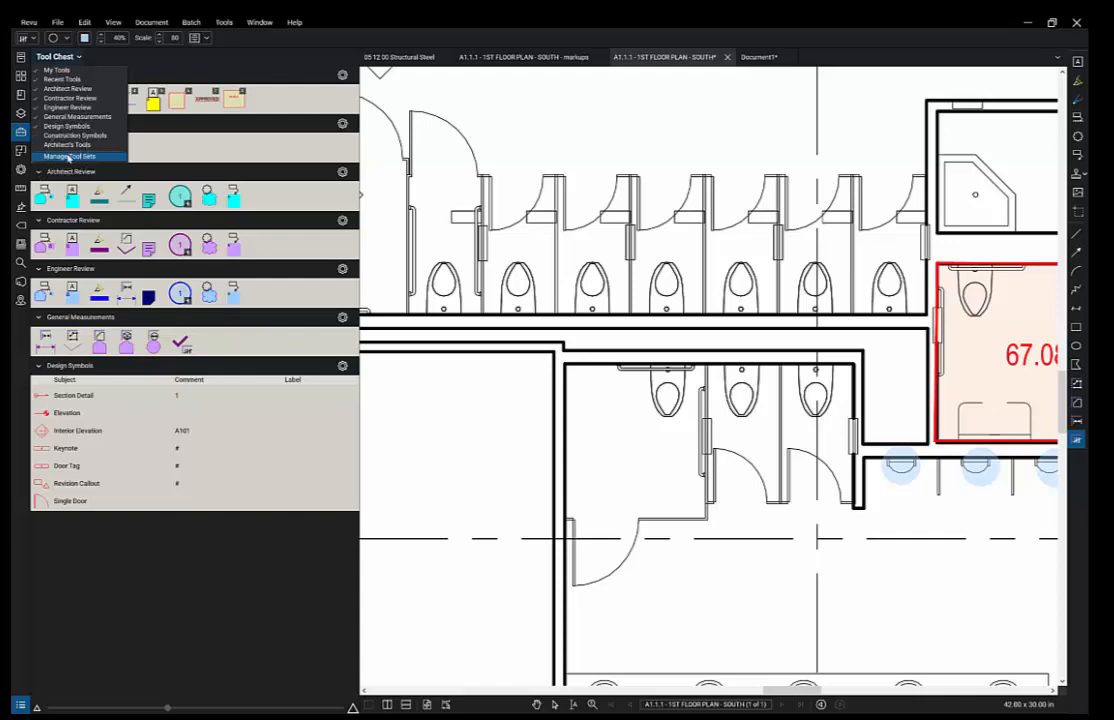
{"action": "left_click", "coordinate": [68, 156]}
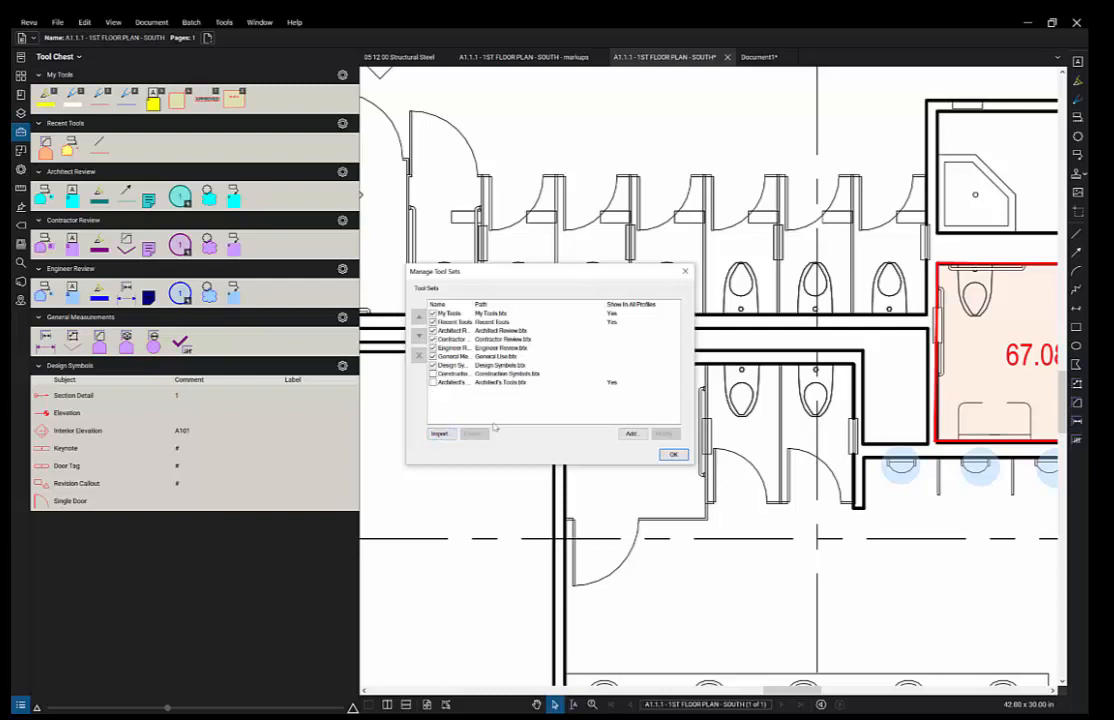
{"action": "left_click", "coordinate": [463, 366]}
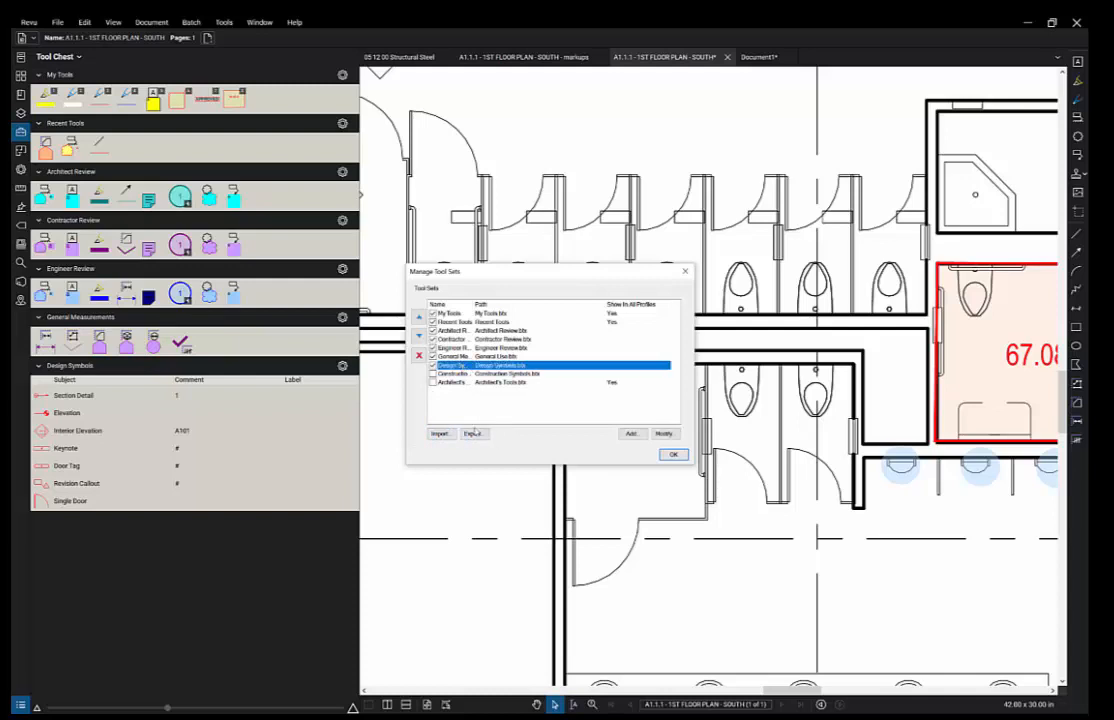
{"action": "left_click", "coordinate": [675, 457]}
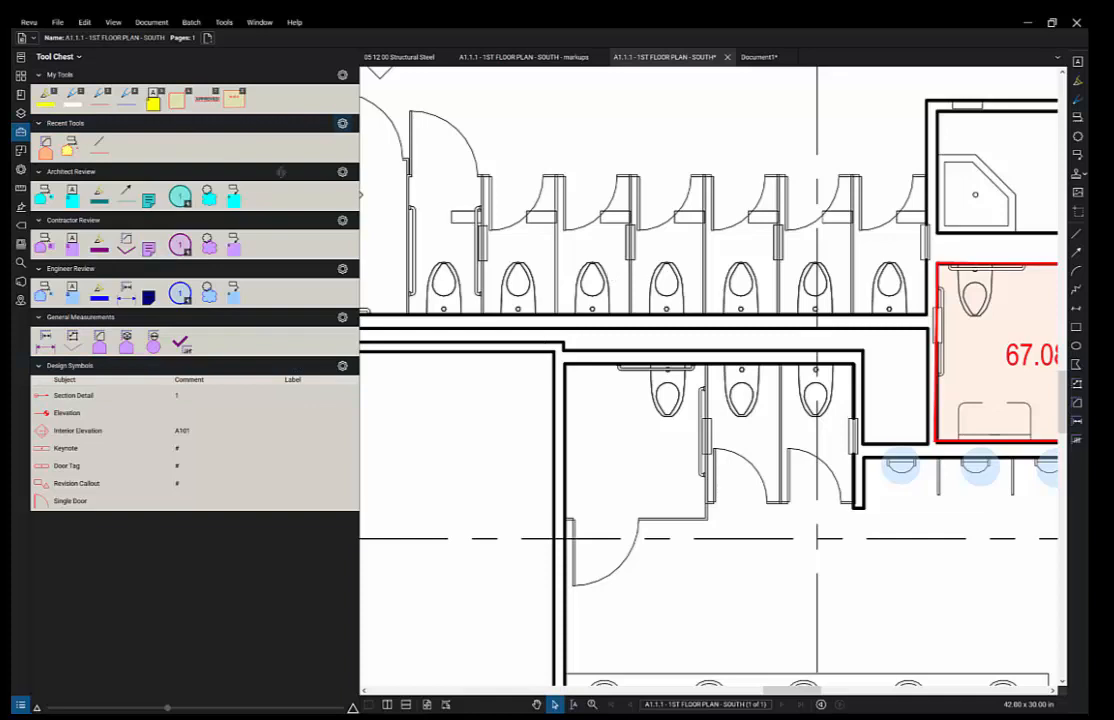
- Stamp APPROVED from My Tools below the restroom stalls
{"action": "left_click", "coordinate": [207, 98]}
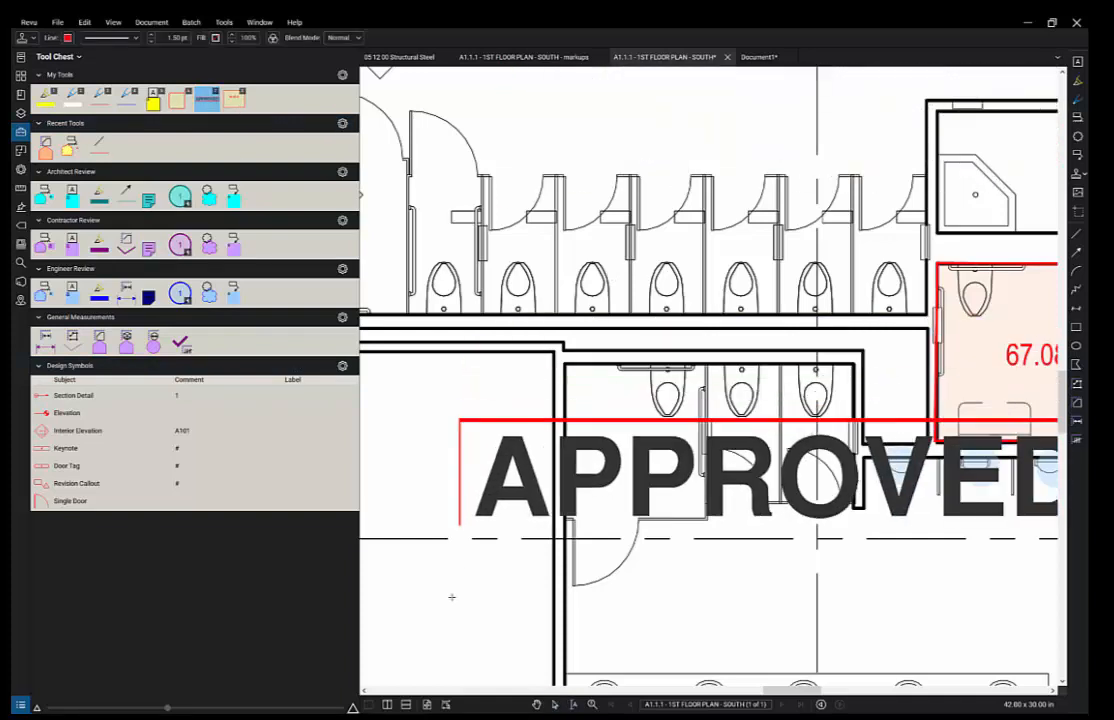
{"action": "left_click", "coordinate": [441, 541]}
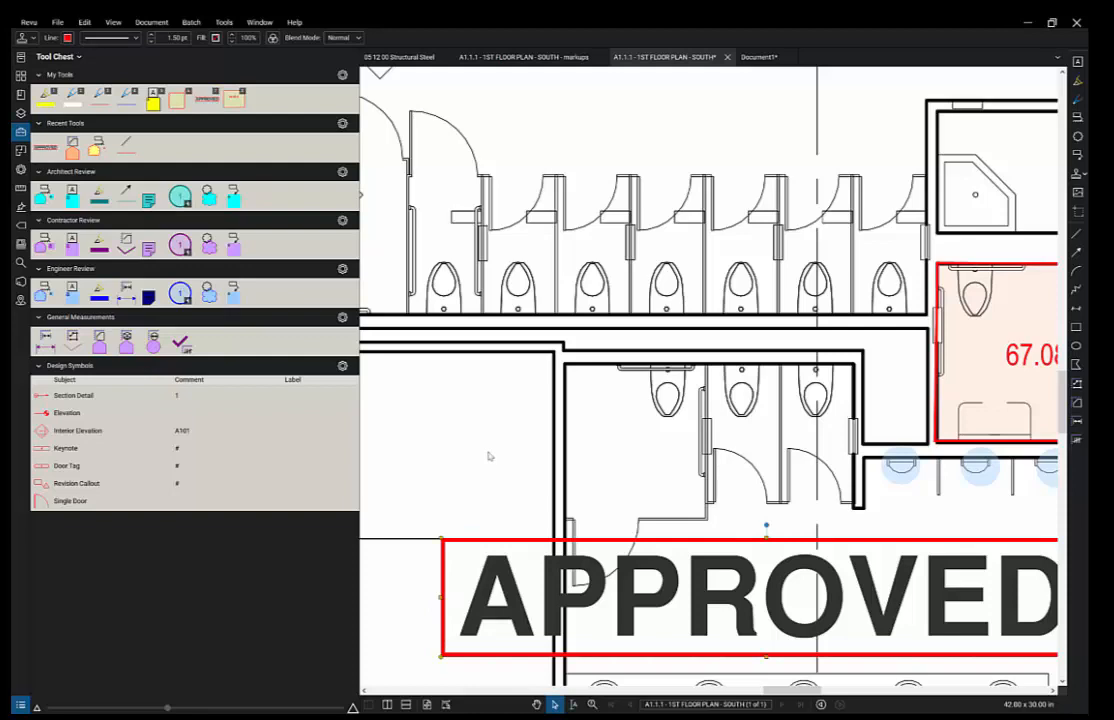
{"action": "scroll", "coordinate": [489, 456], "scroll_direction": "down", "scroll_amount": 2}
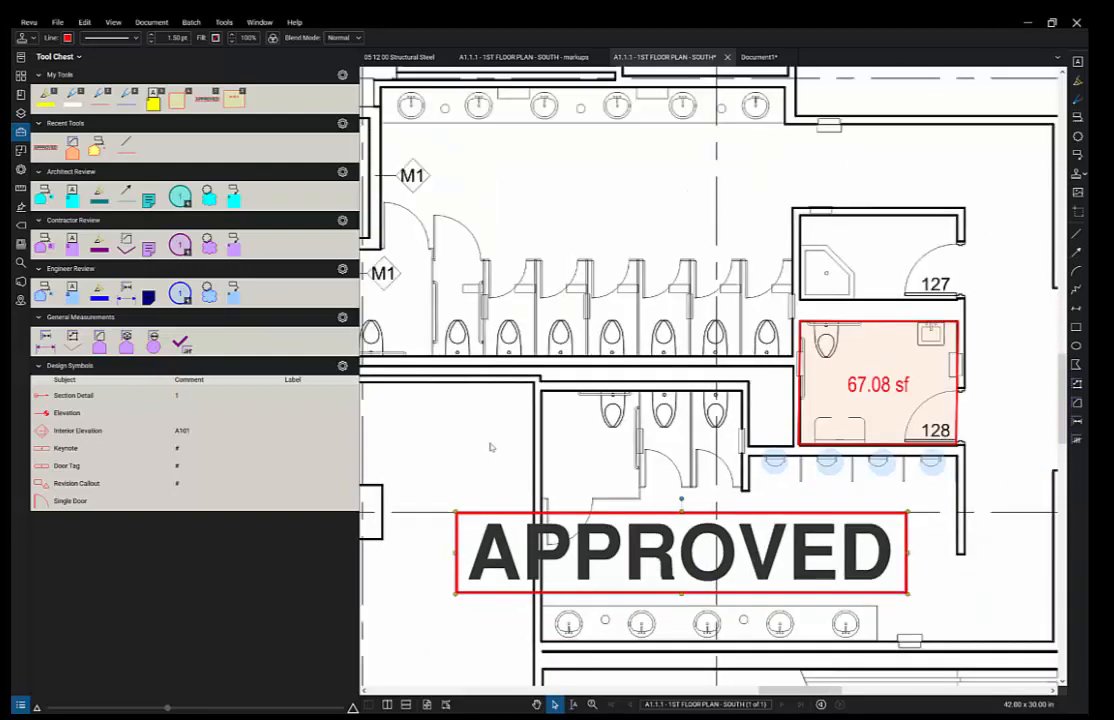
{"action": "mouse_move", "coordinate": [535, 406]}
{"action": "left_mouse_down"}
{"action": "mouse_move", "coordinate": [705, 353]}
{"action": "mouse_move", "coordinate": [858, 248]}
{"action": "left_mouse_up"}
{"action": "mouse_move", "coordinate": [587, 418]}
{"action": "left_mouse_down"}
{"action": "mouse_move", "coordinate": [898, 381]}
{"action": "mouse_move", "coordinate": [1066, 473]}
{"action": "mouse_move", "coordinate": [1093, 473]}
{"action": "left_mouse_up"}
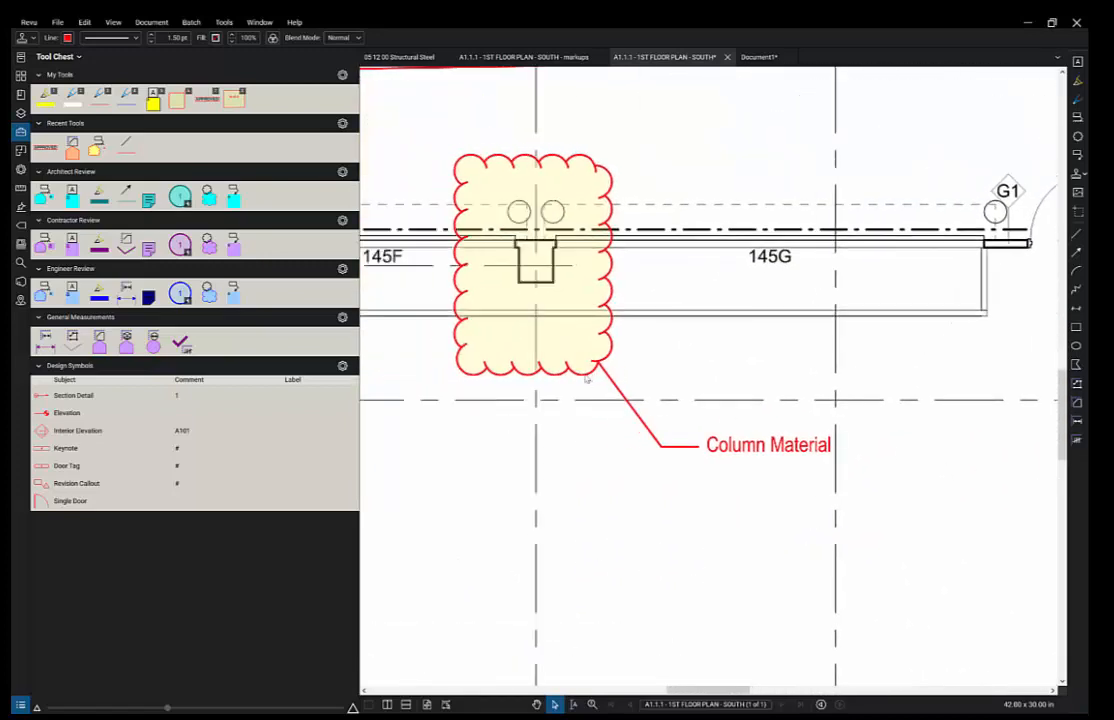
- Save the Column Material cloud markup as a tool in the Architect Review tool set
{"action": "left_click", "coordinate": [587, 378]}
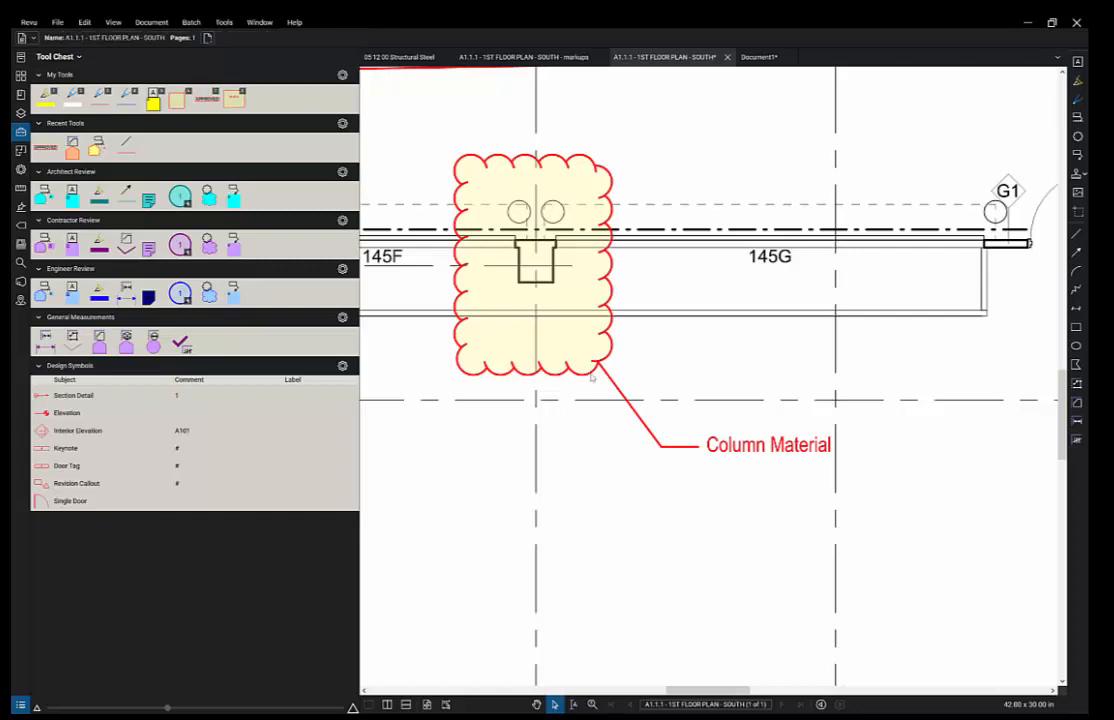
{"action": "left_click", "coordinate": [628, 401]}
{"action": "right_click", "coordinate": [628, 401]}
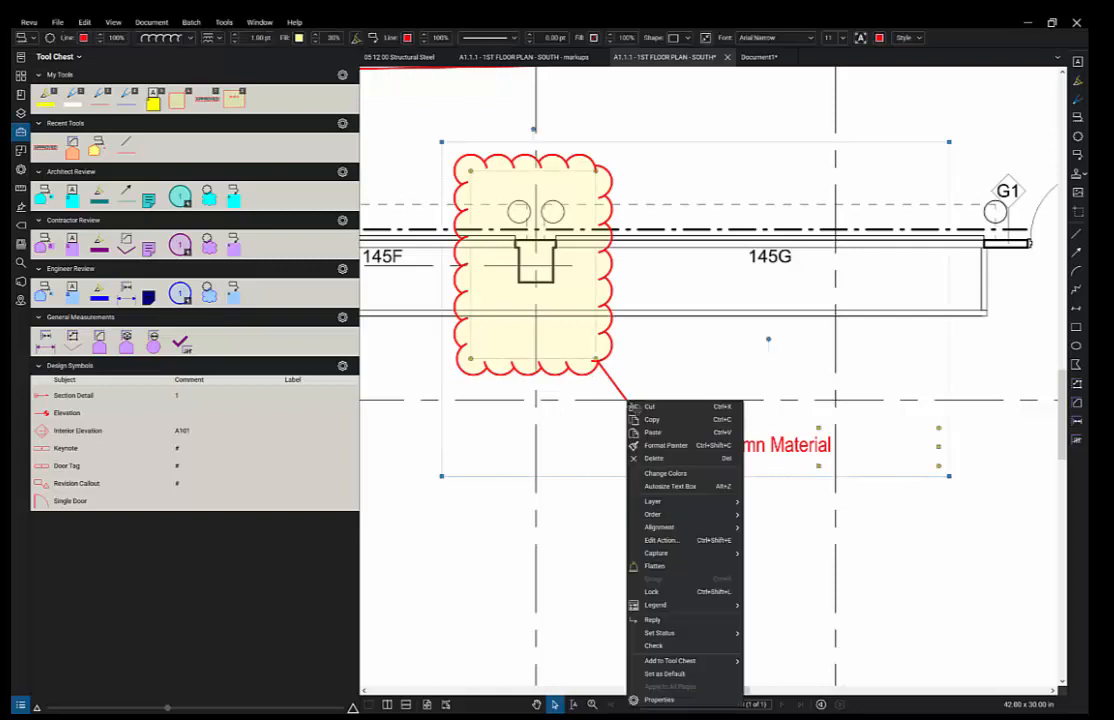
{"action": "left_click", "coordinate": [699, 665]}
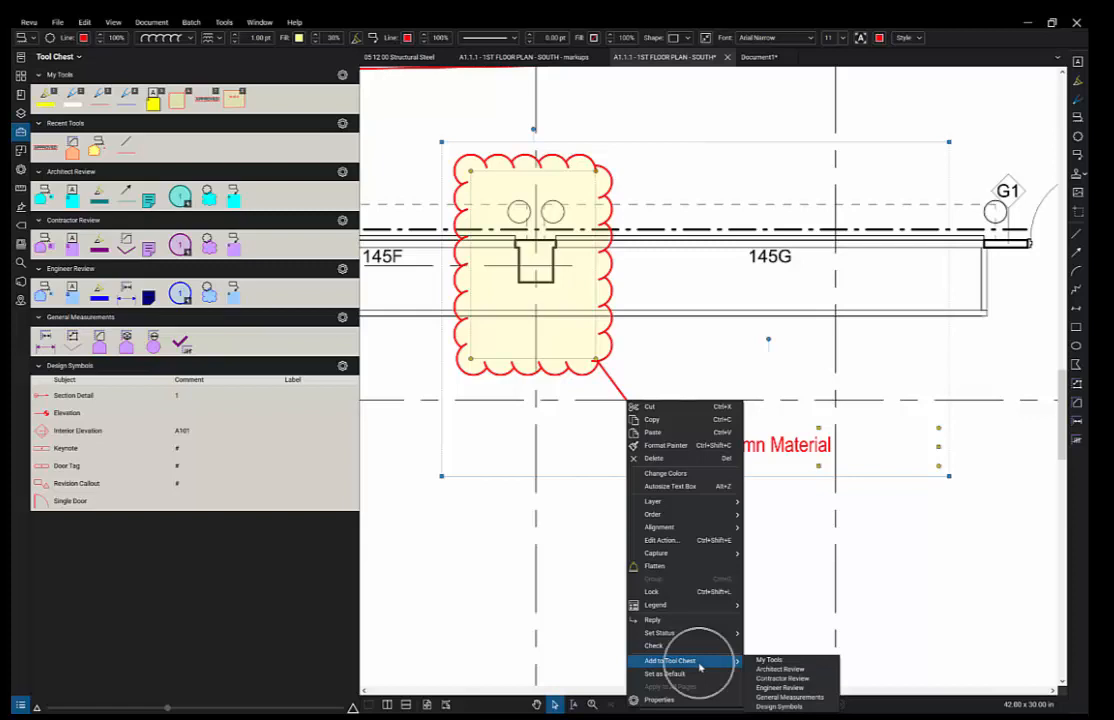
{"action": "left_click", "coordinate": [699, 666]}
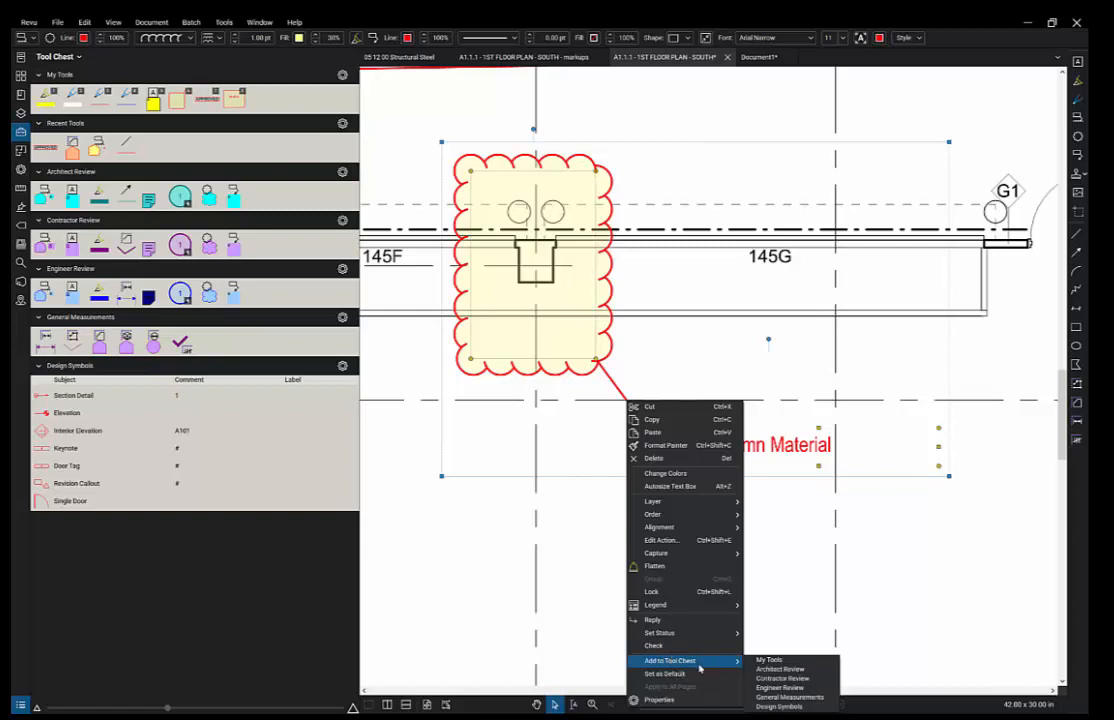
{"action": "left_click", "coordinate": [783, 669]}
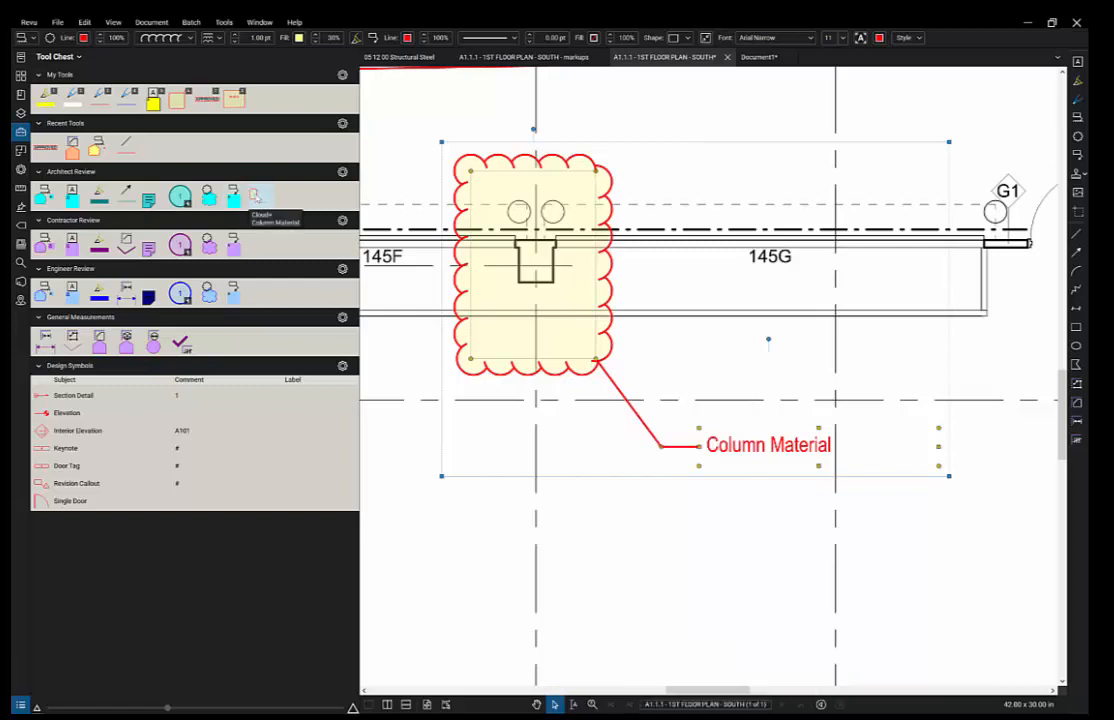
{"action": "scroll", "coordinate": [577, 494], "scroll_direction": "down", "scroll_amount": 2}
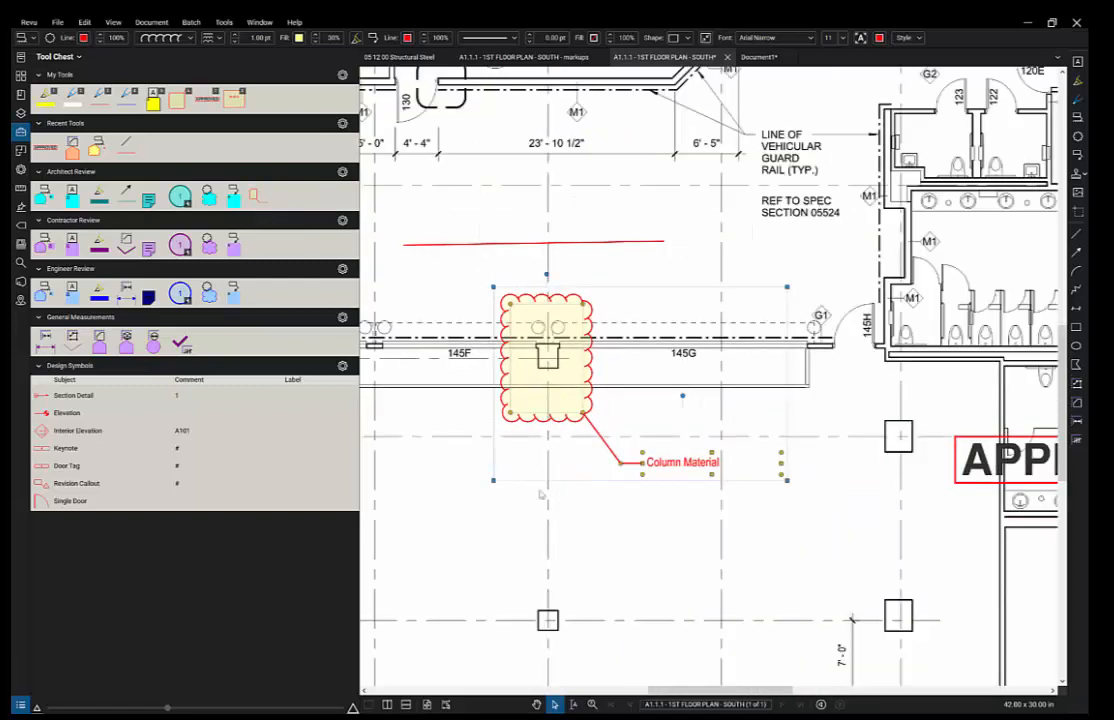
- Place a Column Material cloud over the 145D column and add another cloud tool to Architect Review
{"action": "left_click_drag", "start_coordinate": [555, 478], "coordinate": [834, 479]}
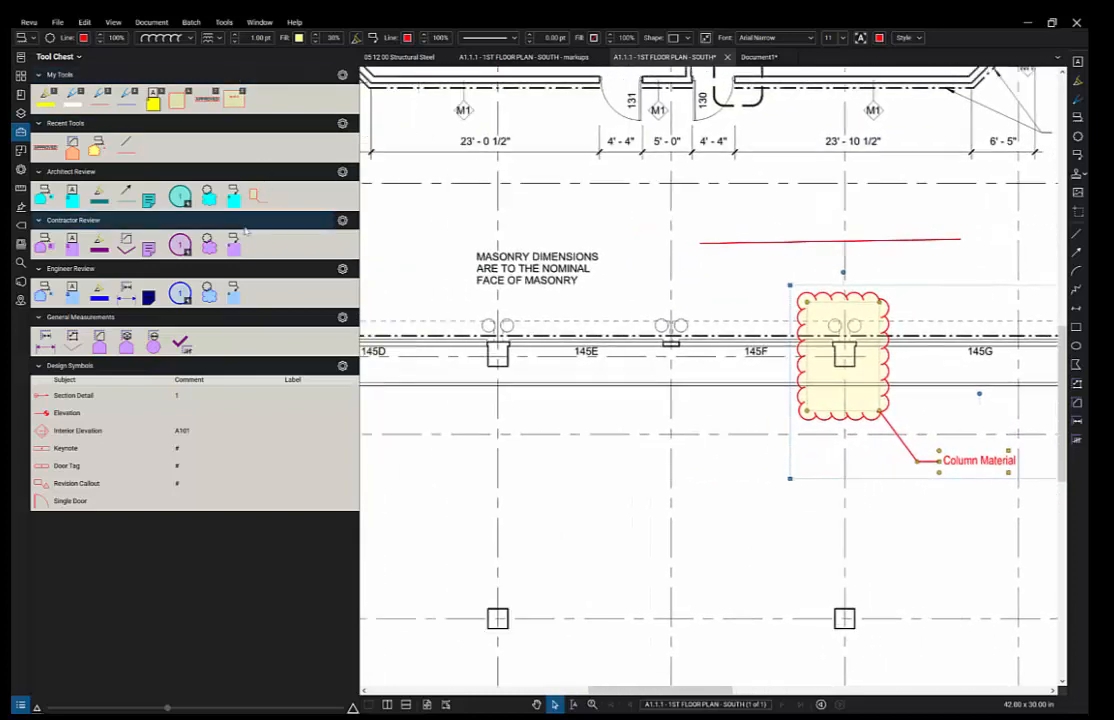
{"action": "left_click", "coordinate": [259, 199]}
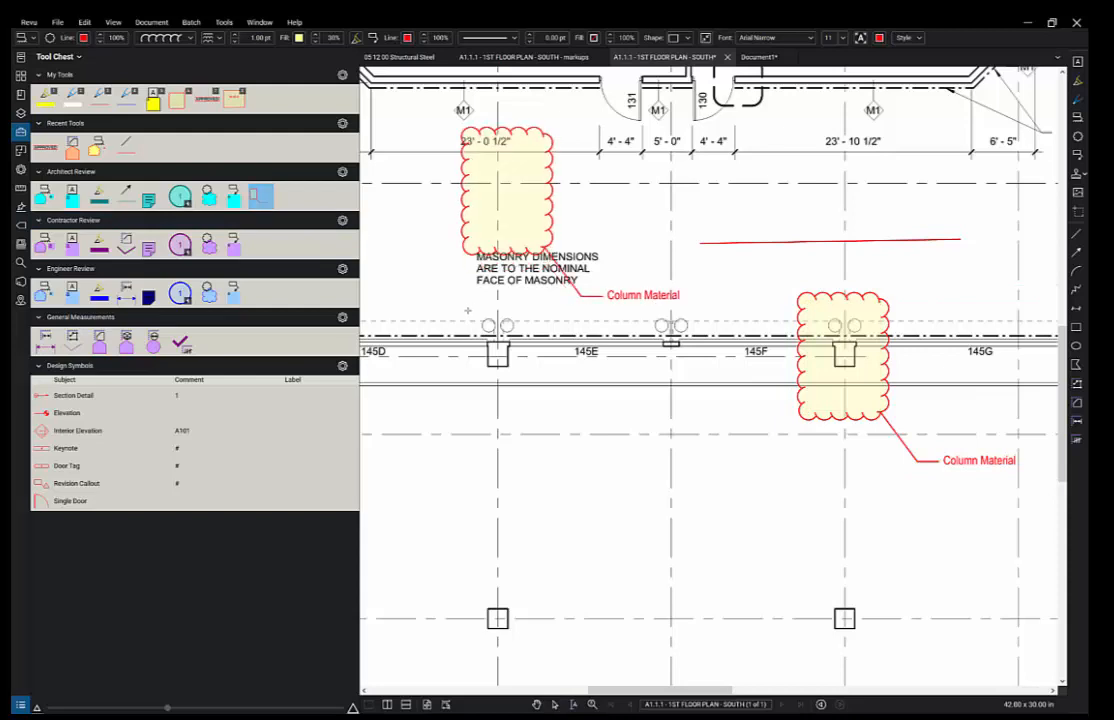
{"action": "left_click", "coordinate": [463, 472]}
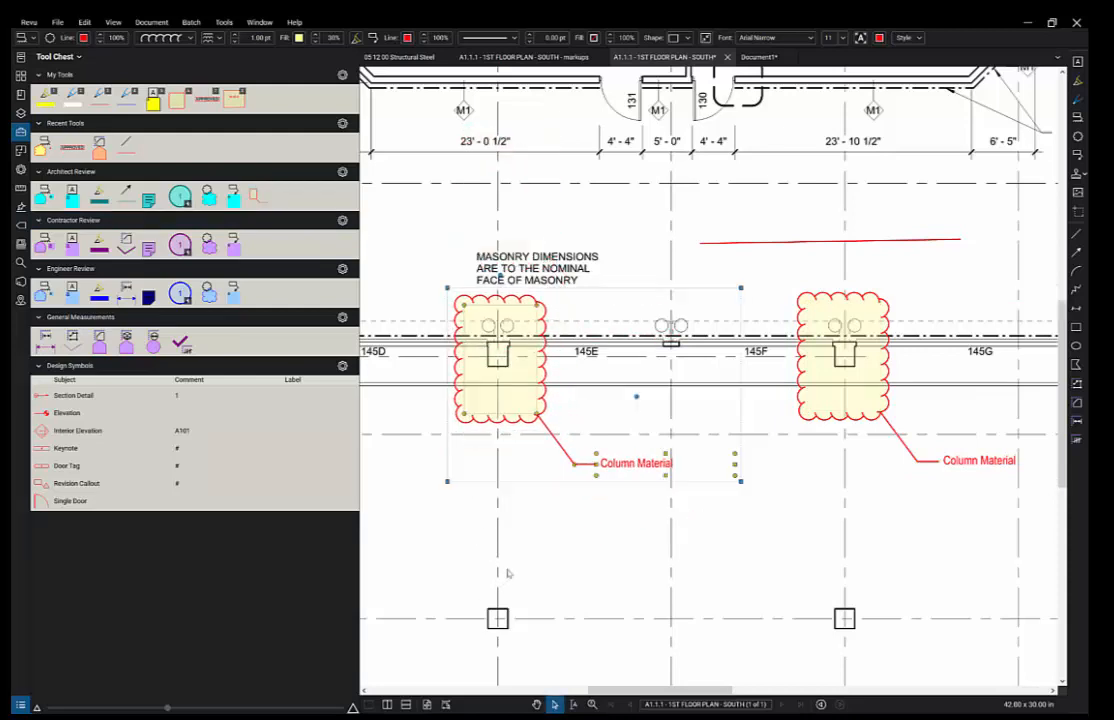
{"action": "scroll", "coordinate": [505, 572], "scroll_direction": "down", "scroll_amount": 1}
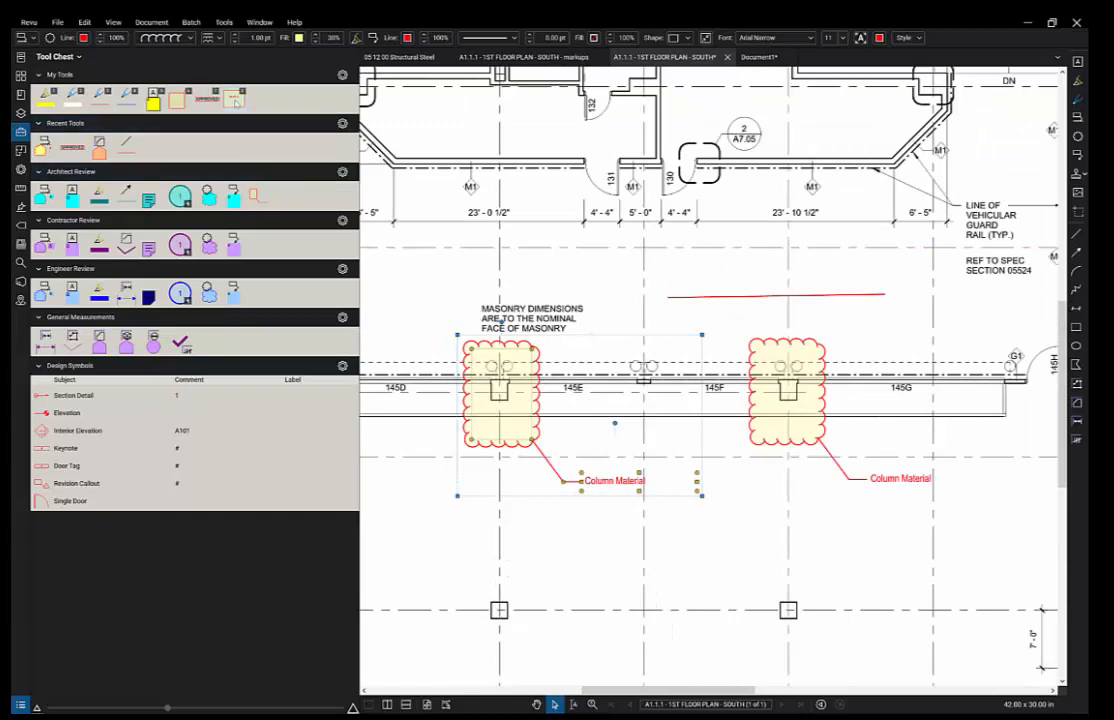
{"action": "left_click_drag", "start_coordinate": [253, 203], "coordinate": [257, 201]}
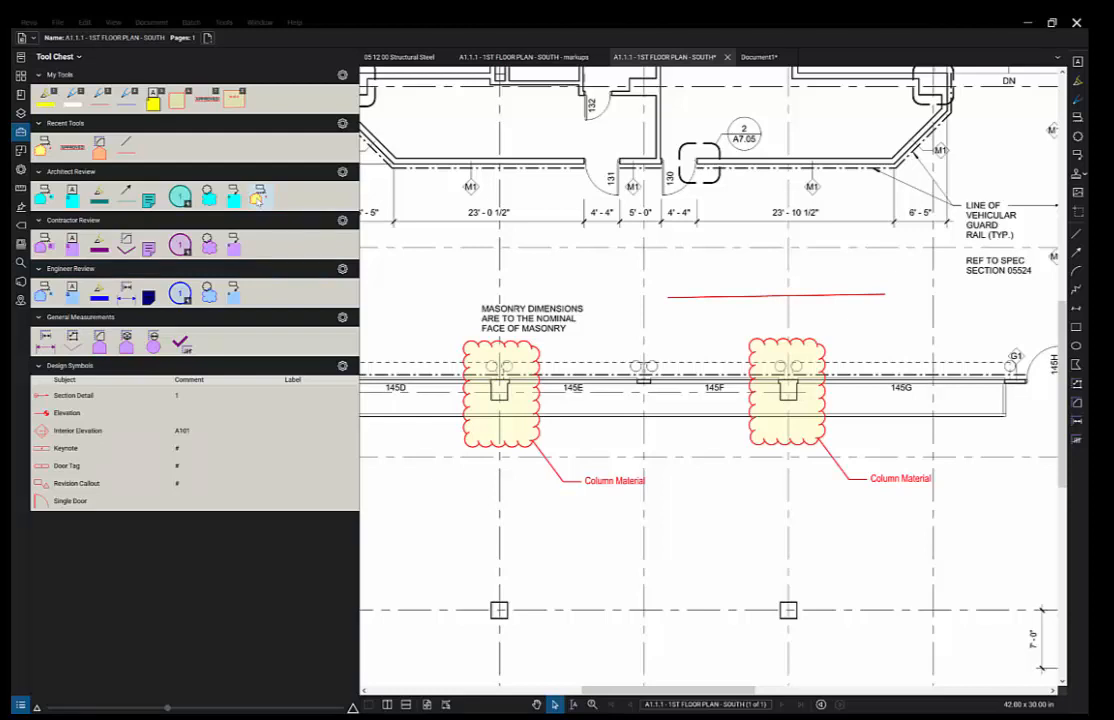
- Draw a cloud around the column between 145E and 145F with the callout 'Change location'
{"action": "left_click", "coordinate": [257, 197]}
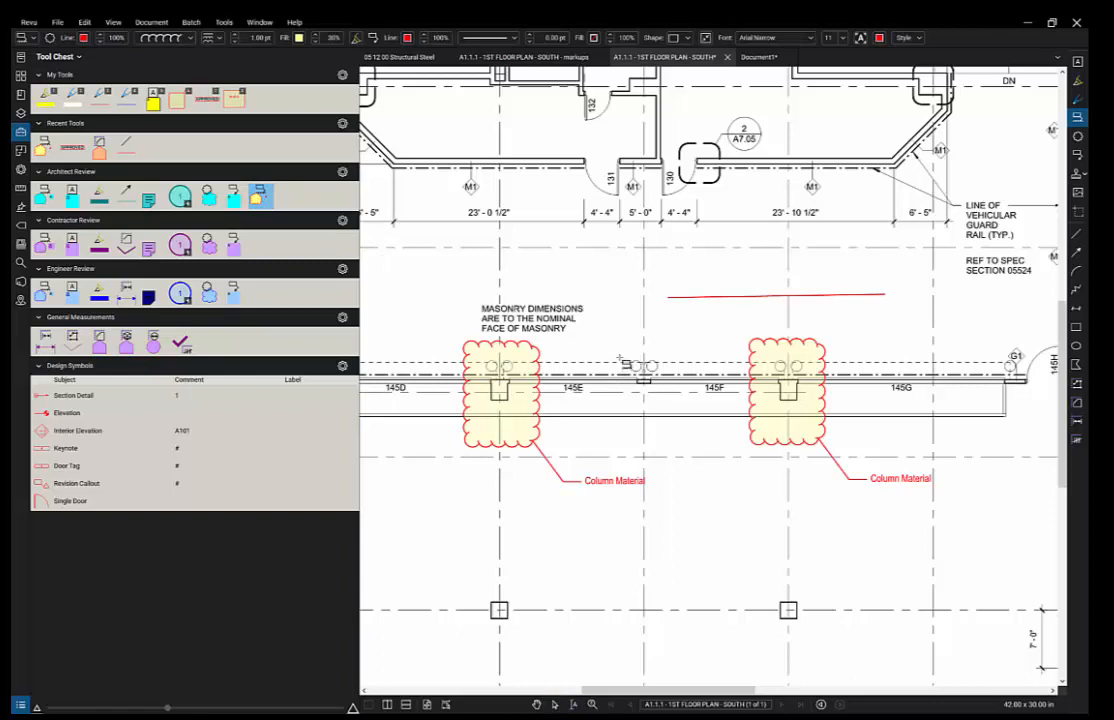
{"action": "left_click", "coordinate": [614, 342]}
{"action": "left_click", "coordinate": [668, 341]}
{"action": "left_click", "coordinate": [670, 421]}
{"action": "left_click", "coordinate": [603, 414]}
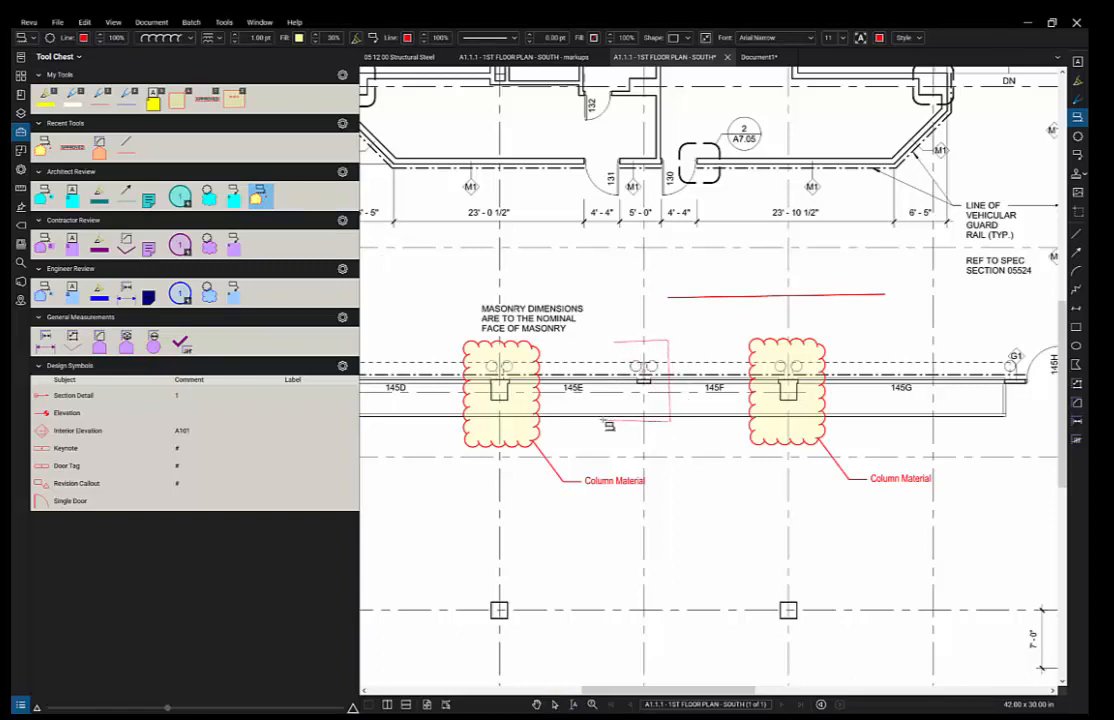
{"action": "left_click", "coordinate": [614, 343]}
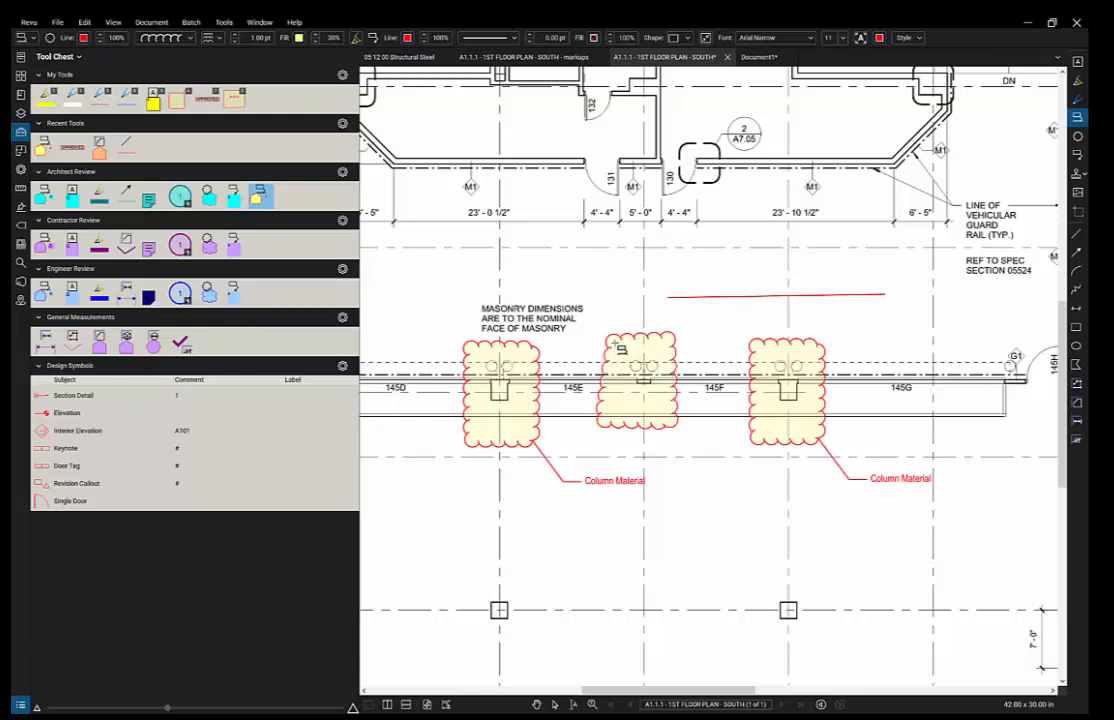
{"action": "left_click", "coordinate": [704, 317]}
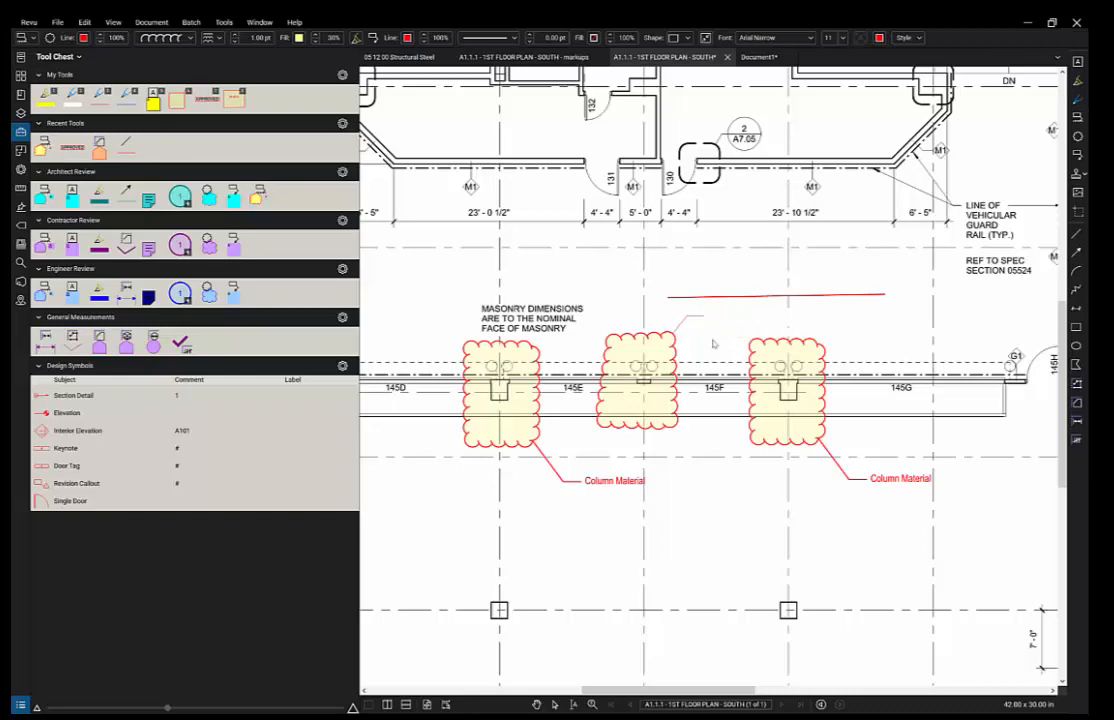
{"action": "type", "text": "Change location"}
- Collapse the Tool Chest, view the whole A1.1.1 south markups sheet, and enlarge the Markups List
{"action": "double_click", "coordinate": [359, 402]}
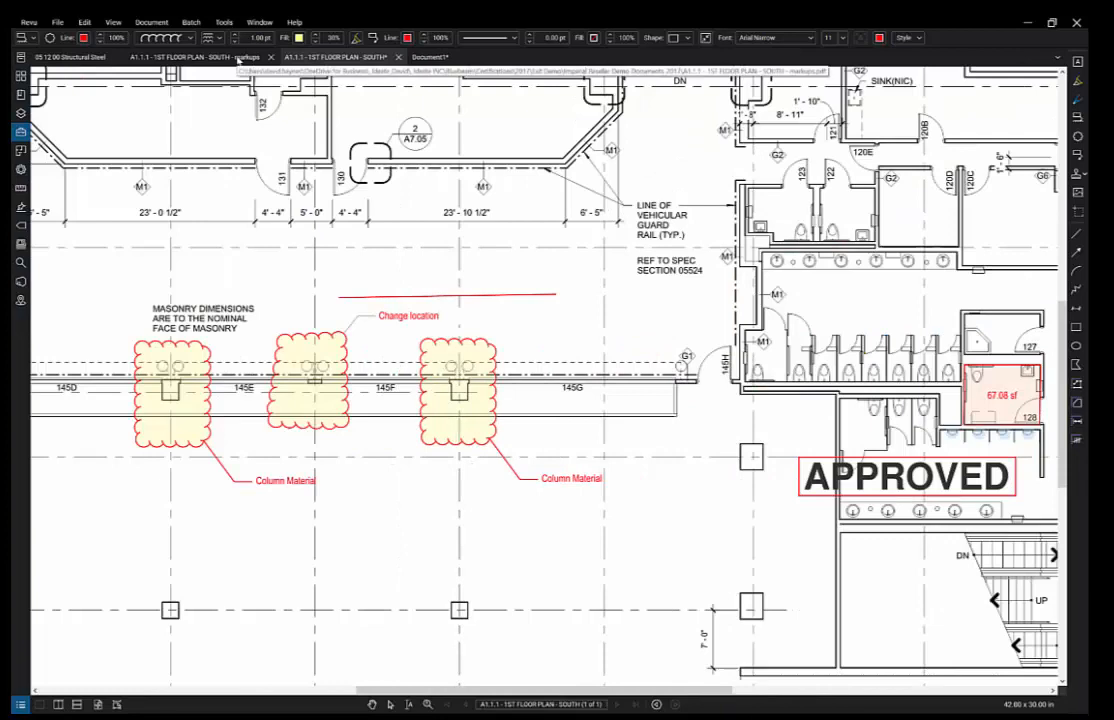
{"action": "left_click", "coordinate": [234, 59]}
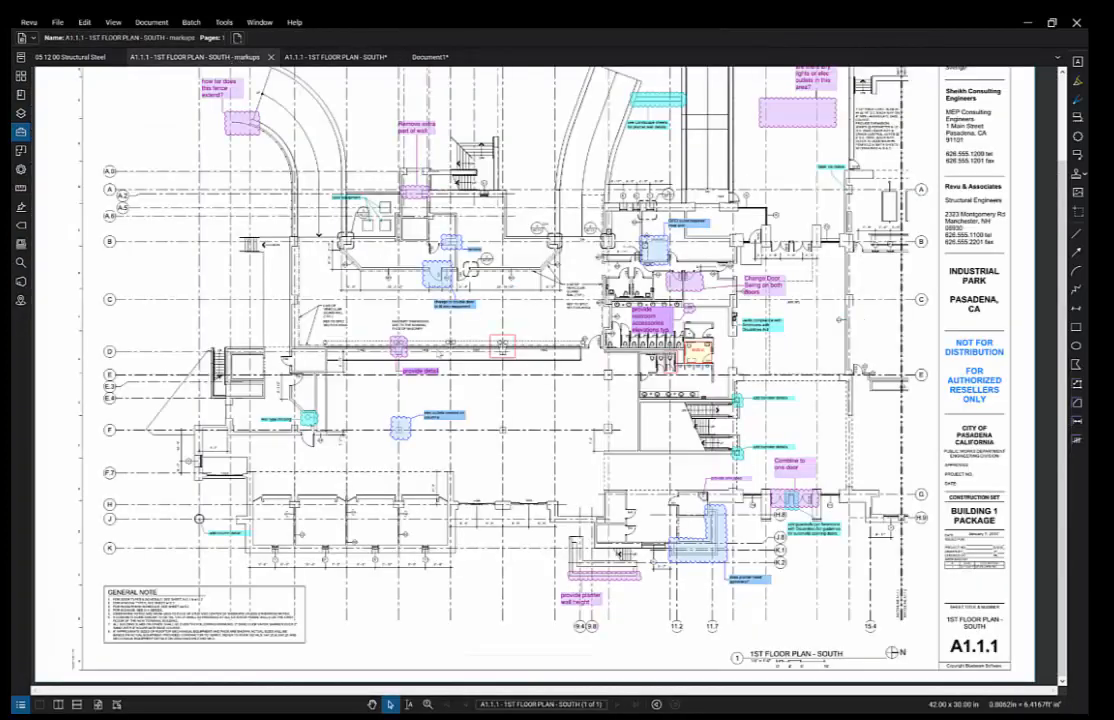
{"action": "scroll", "coordinate": [590, 386], "scroll_direction": "down", "scroll_amount": 1}
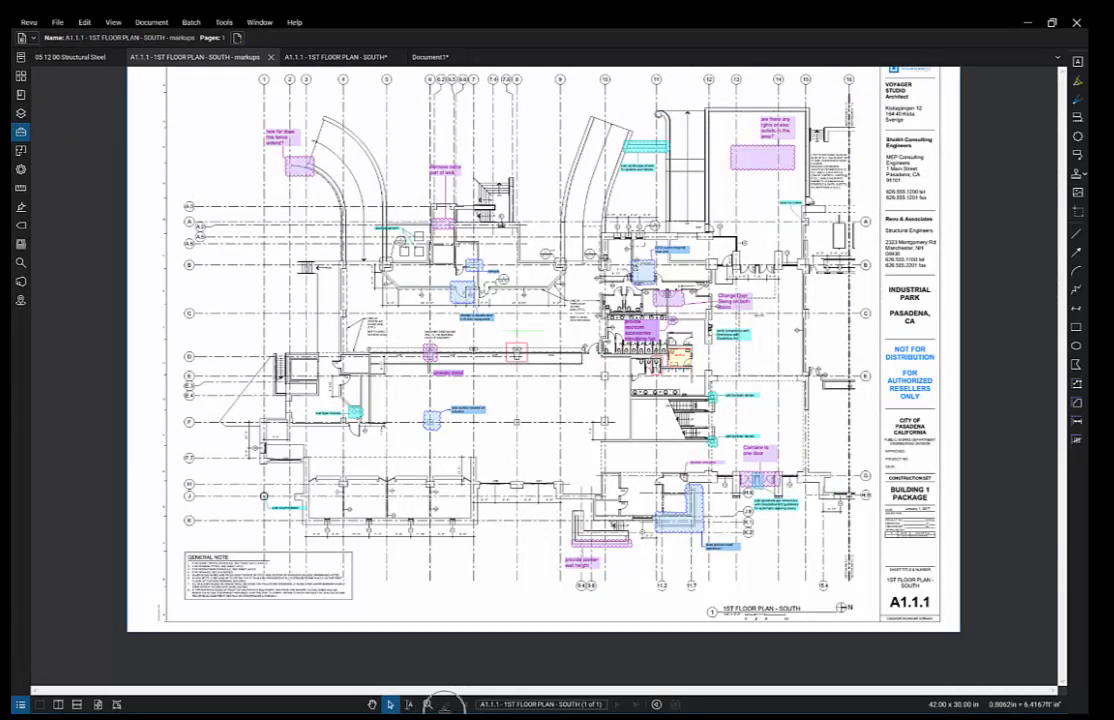
{"action": "key", "text": "alt+l"}
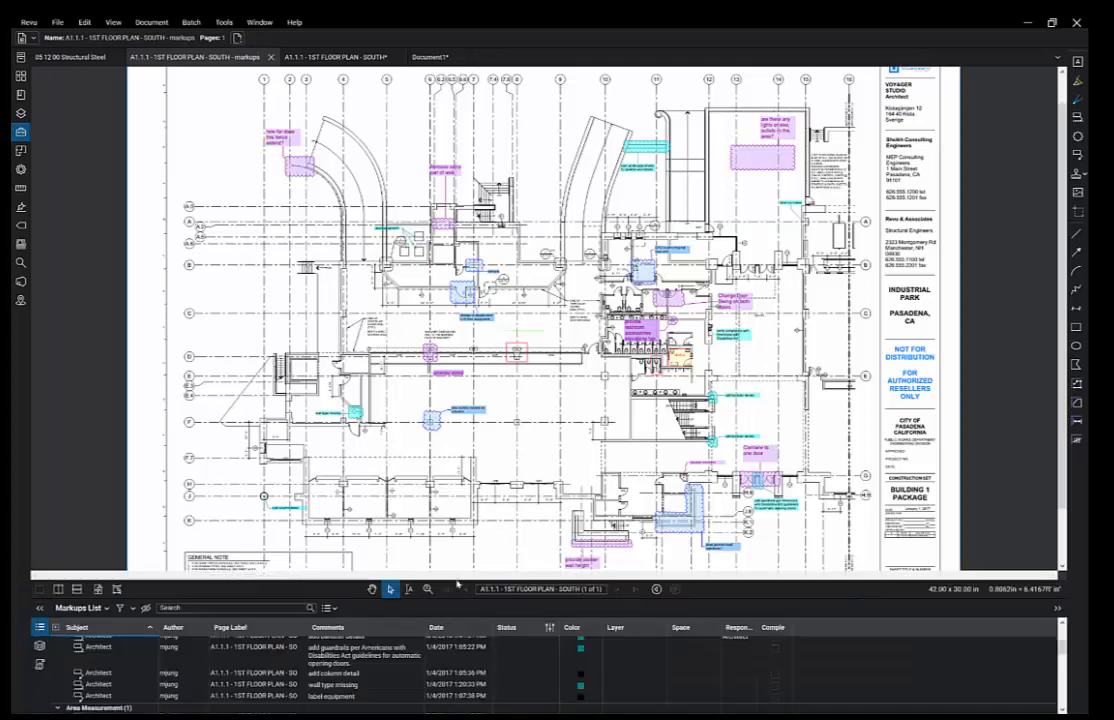
{"action": "left_click_drag", "start_coordinate": [460, 601], "coordinate": [457, 433]}
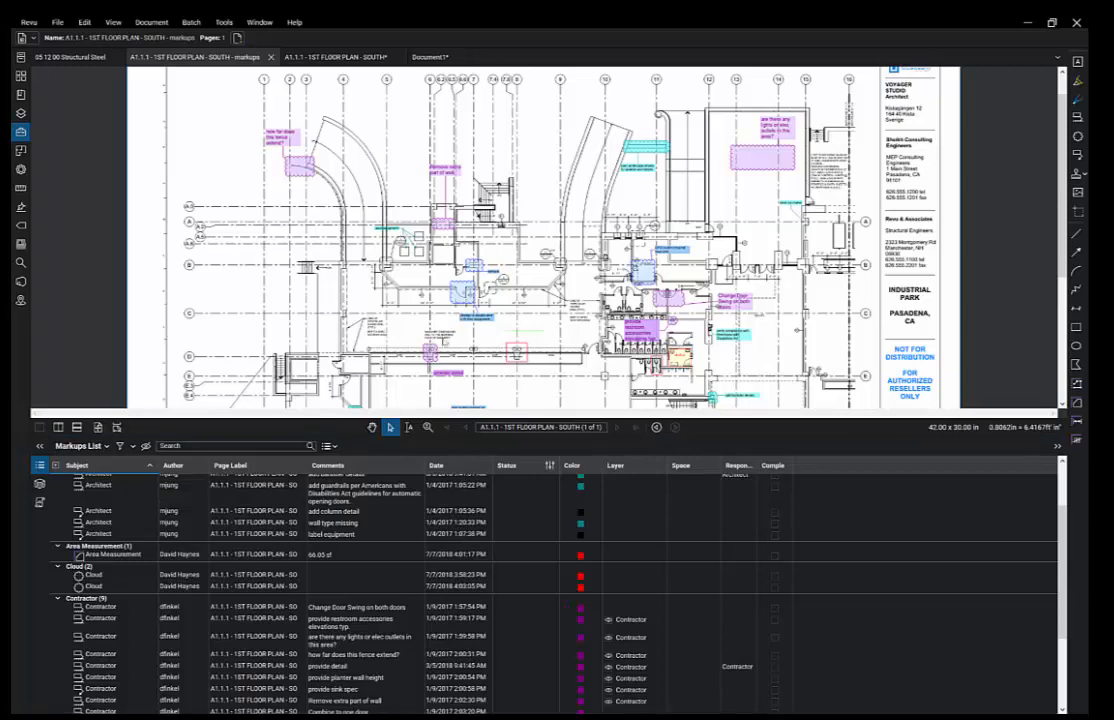
{"action": "scroll", "coordinate": [515, 229], "scroll_direction": "down", "scroll_amount": 2}
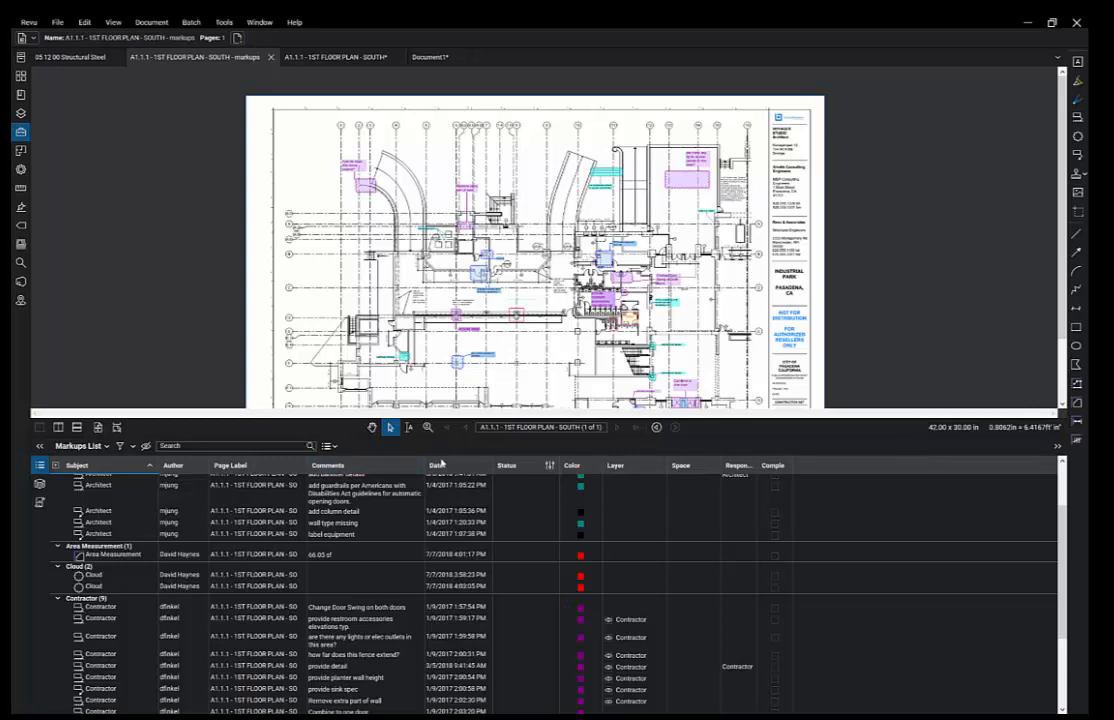
- Sort markups by date, filter to one author's five Engineer markups, and zoom to the 'remove' cloud
{"action": "left_click", "coordinate": [446, 467]}
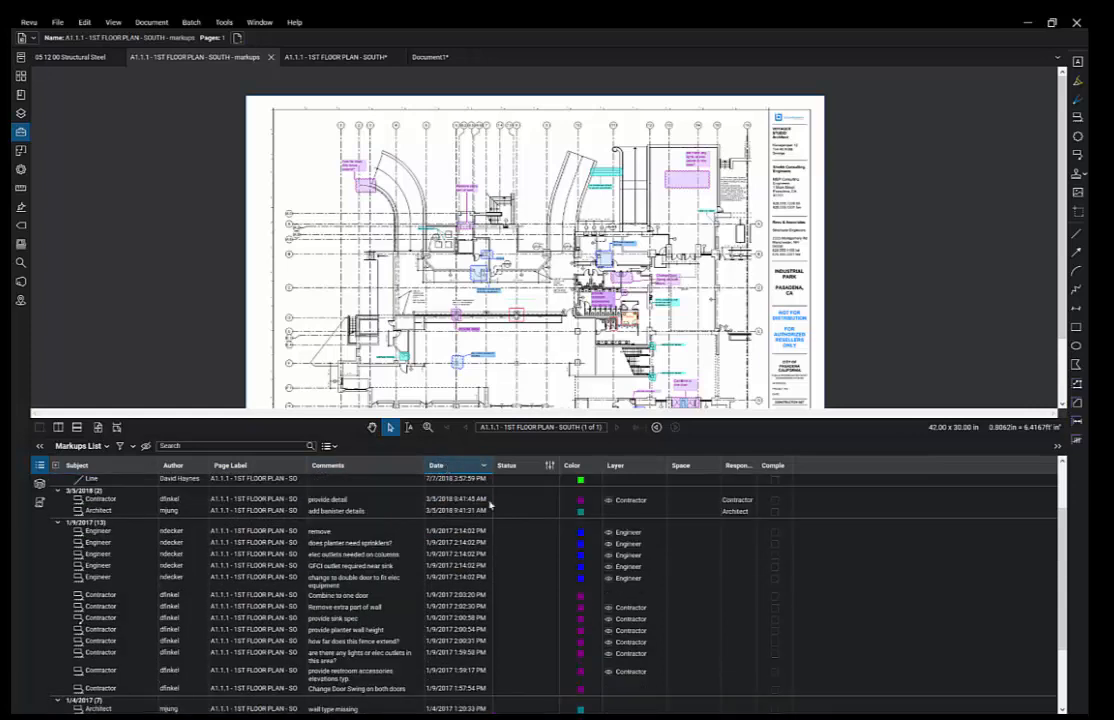
{"action": "scroll", "coordinate": [490, 508], "scroll_direction": "up", "scroll_amount": 5}
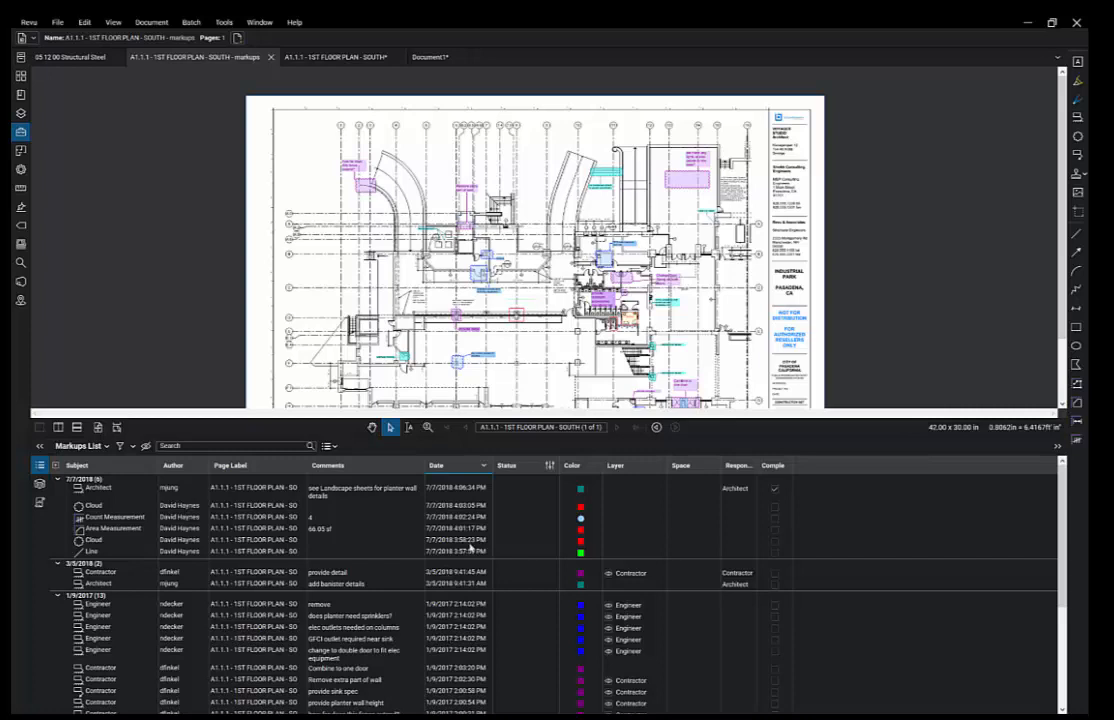
{"action": "left_click", "coordinate": [119, 447]}
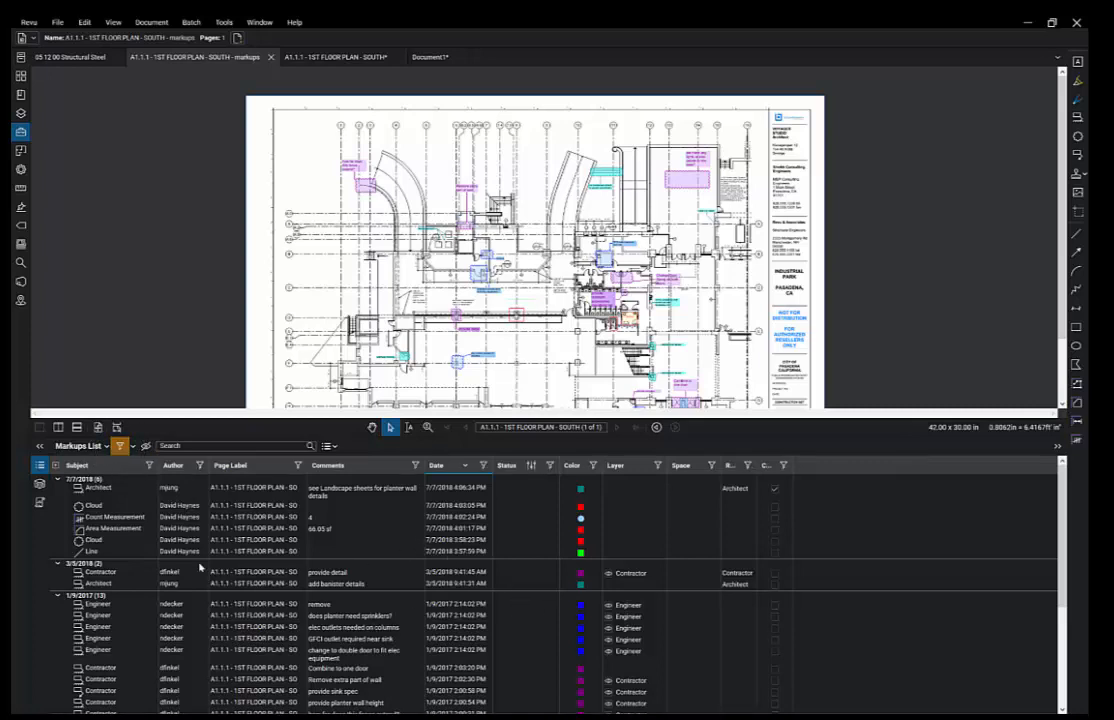
{"action": "left_click", "coordinate": [199, 466]}
{"action": "left_click", "coordinate": [197, 510]}
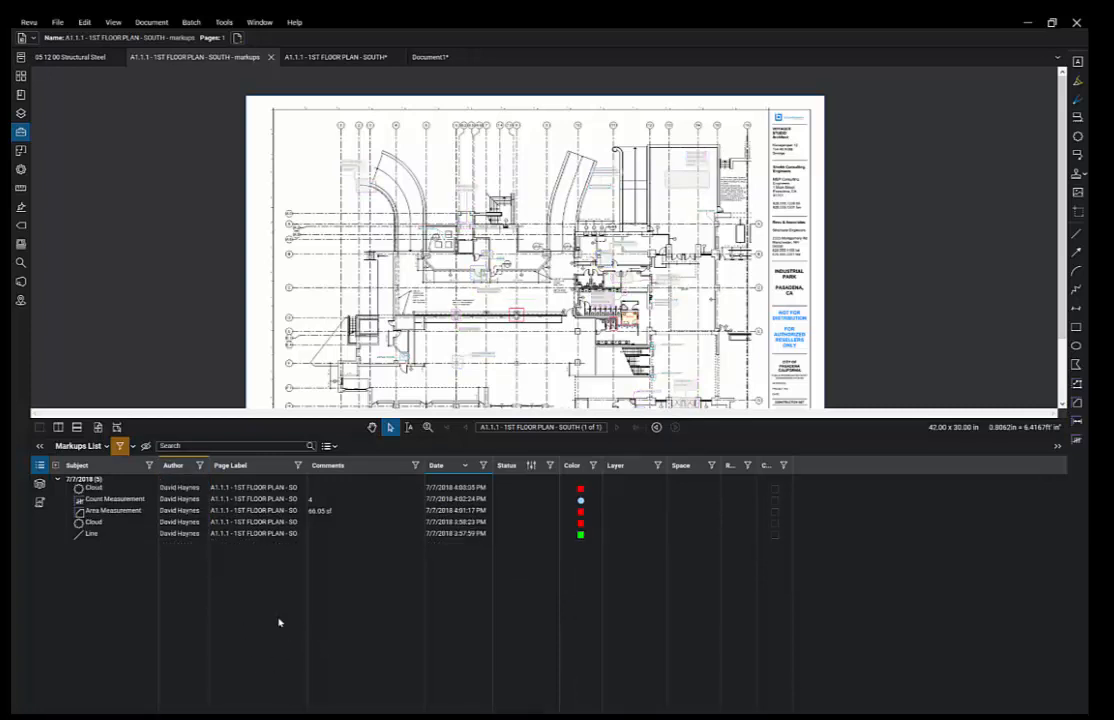
{"action": "left_click", "coordinate": [201, 466]}
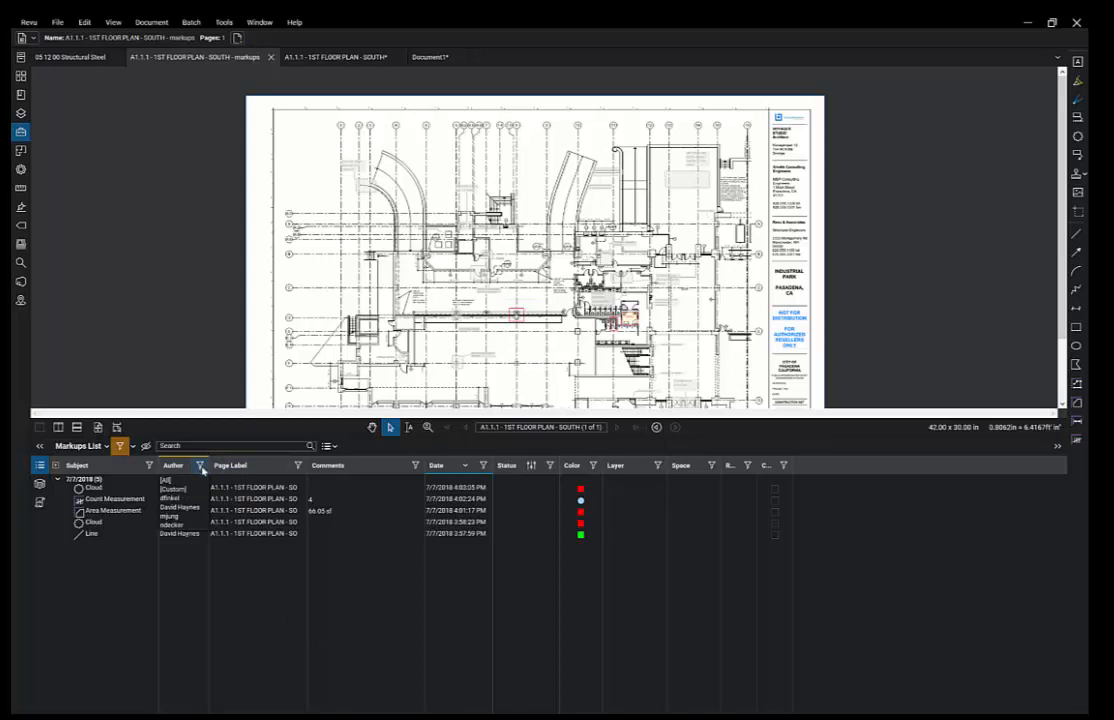
{"action": "left_click", "coordinate": [196, 525]}
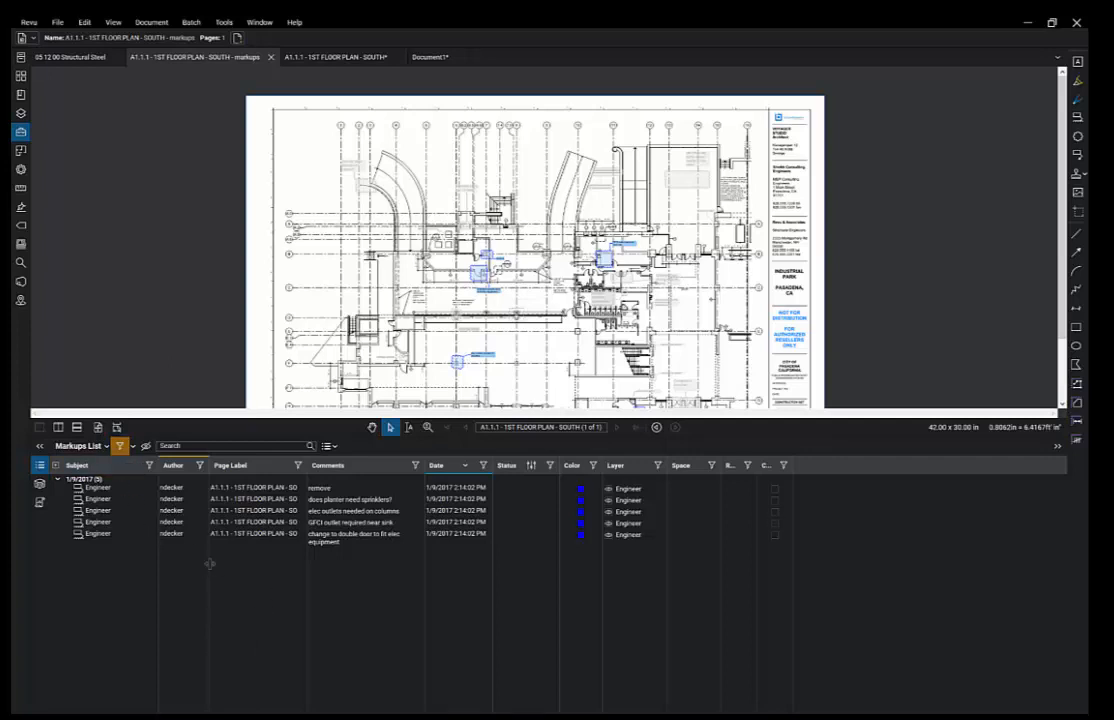
{"action": "left_click", "coordinate": [100, 488]}
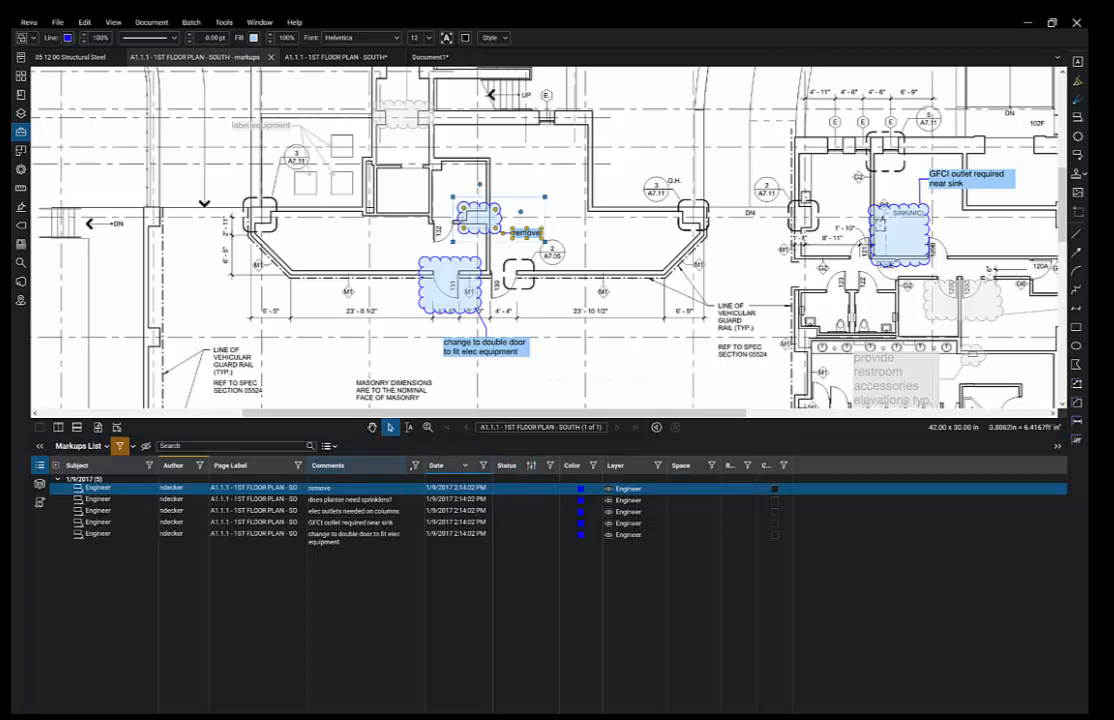
- Place Date before Comments, hide the Space column, and bring up Manage Columns
{"action": "left_click_drag", "start_coordinate": [340, 465], "coordinate": [310, 465]}
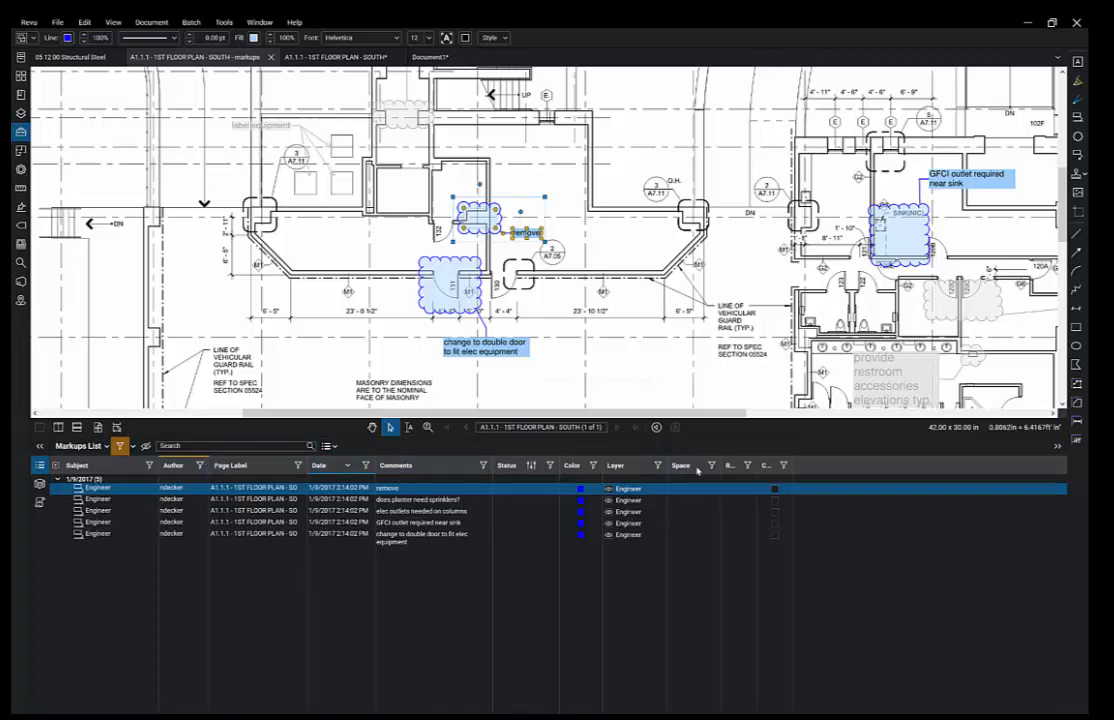
{"action": "left_click", "coordinate": [106, 446]}
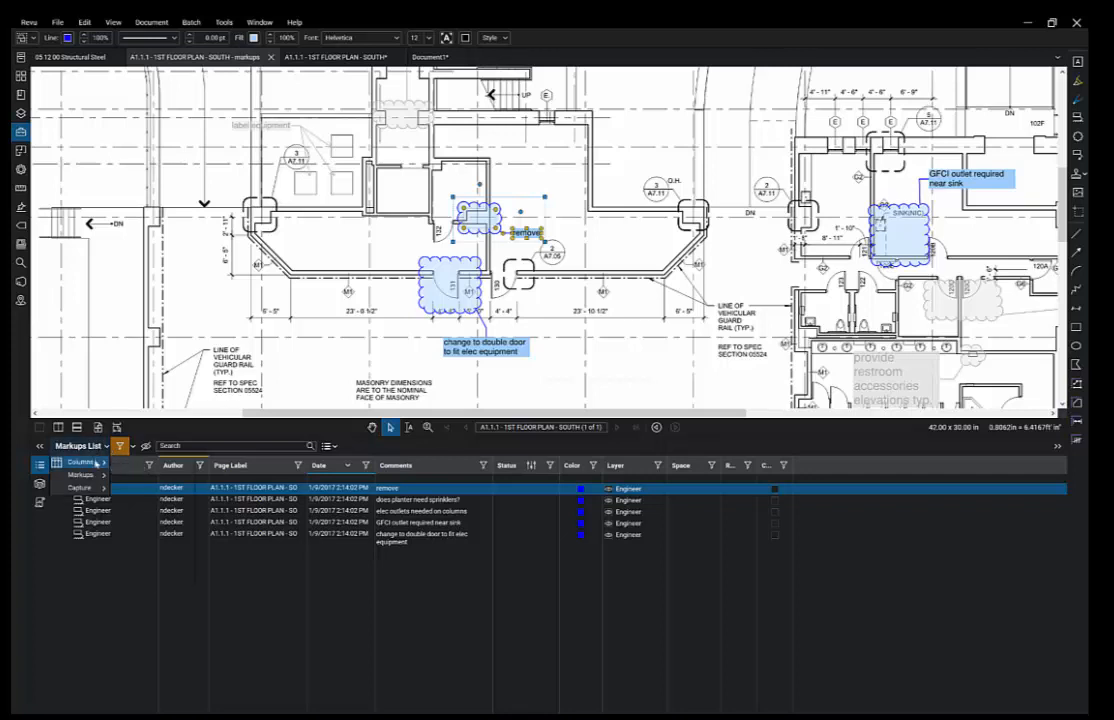
{"action": "mouse_move", "coordinate": [97, 463]}
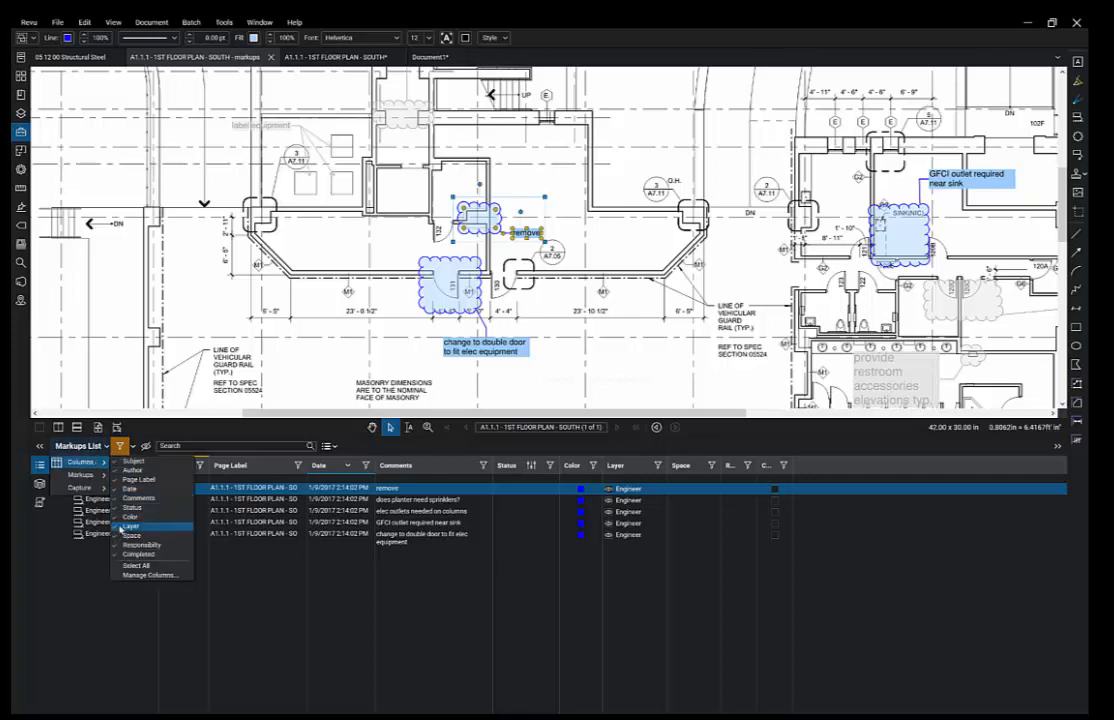
{"action": "left_click", "coordinate": [124, 535]}
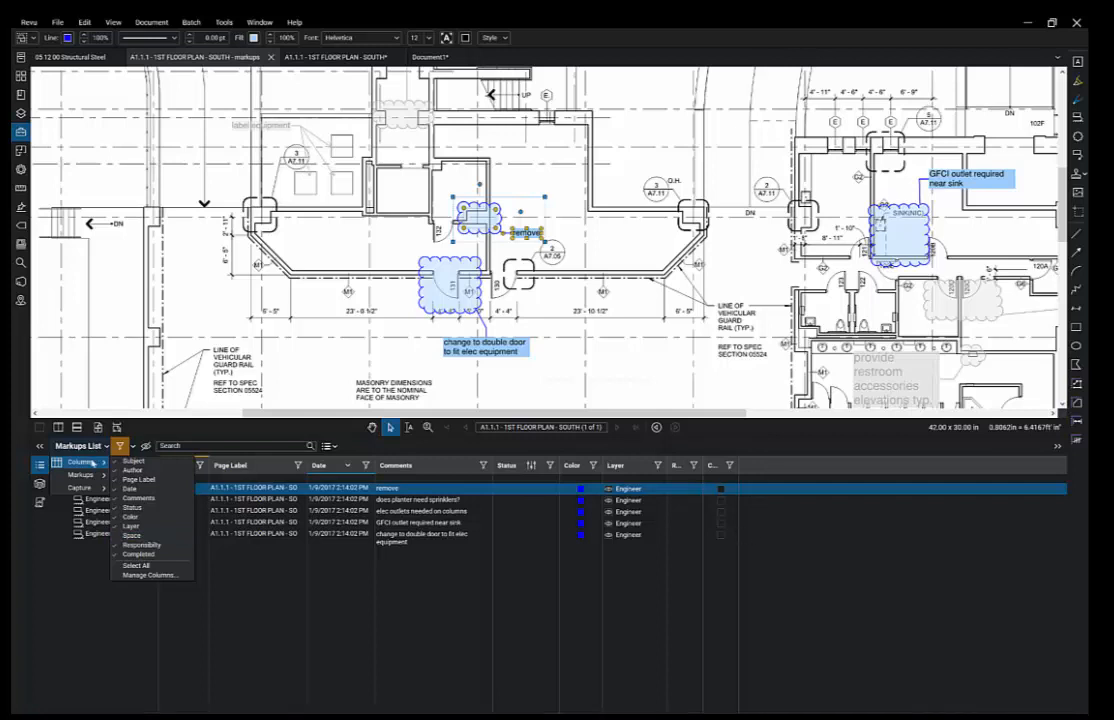
{"action": "left_click", "coordinate": [150, 575]}
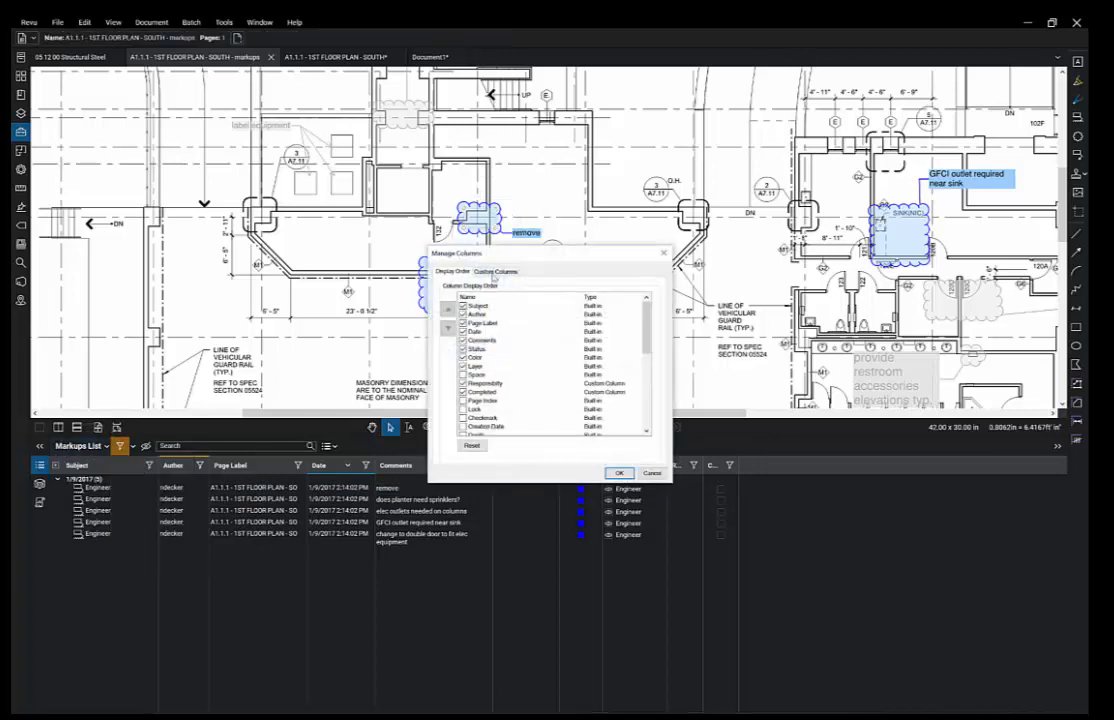
- Keep the Responsibility custom column's type as Choice and apply the column changes to the markups list
{"action": "left_click_drag", "start_coordinate": [515, 252], "coordinate": [496, 239]}
{"action": "left_click", "coordinate": [485, 262]}
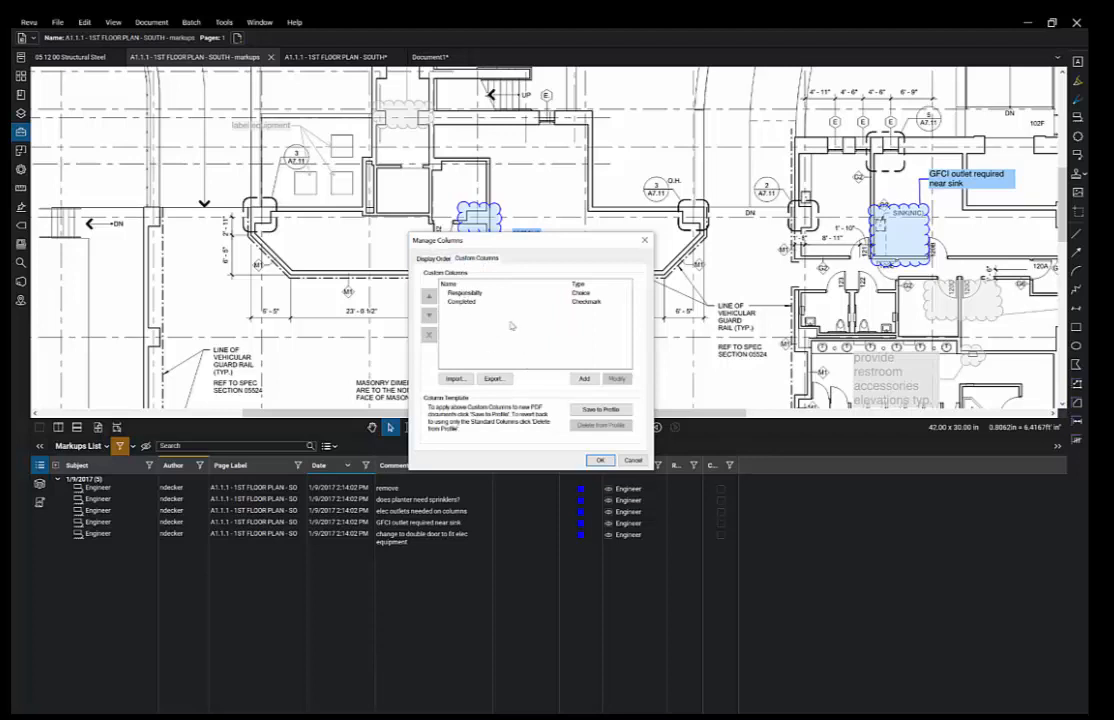
{"action": "left_click", "coordinate": [500, 292]}
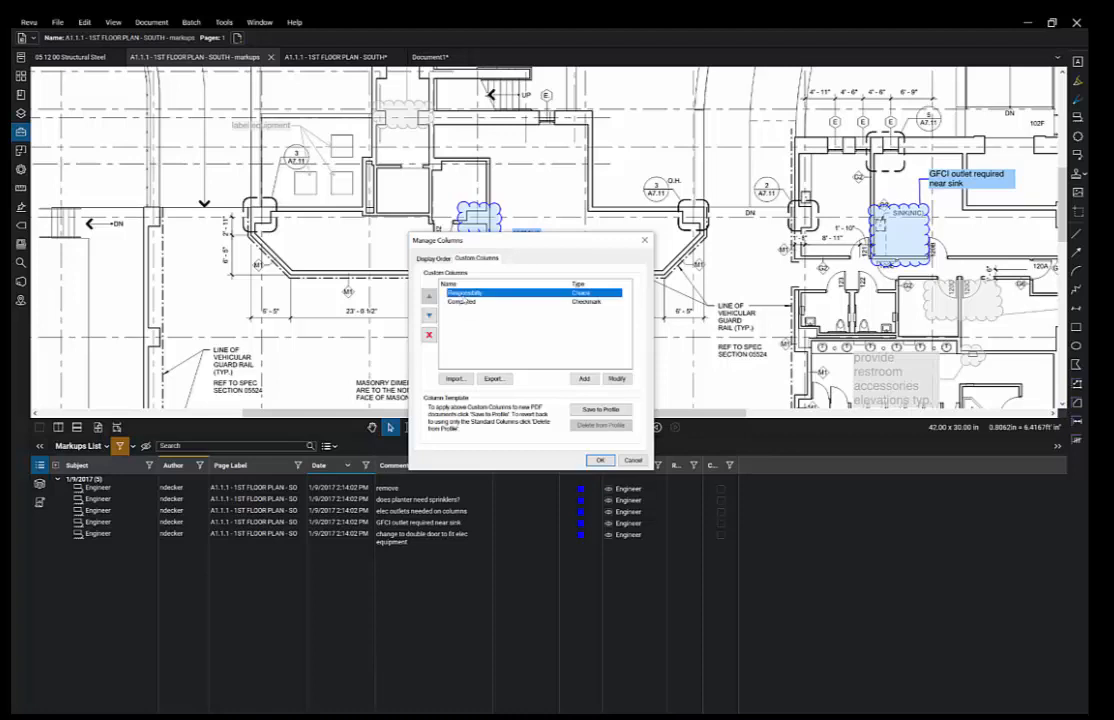
{"action": "left_click", "coordinate": [616, 379]}
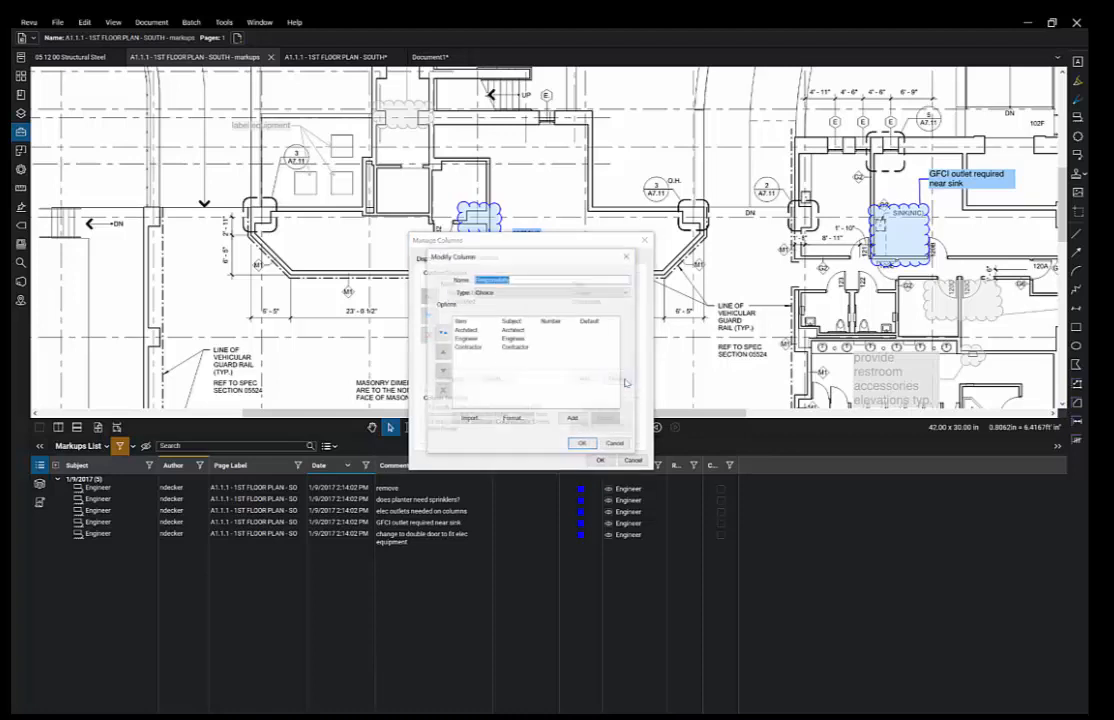
{"action": "left_click", "coordinate": [509, 292]}
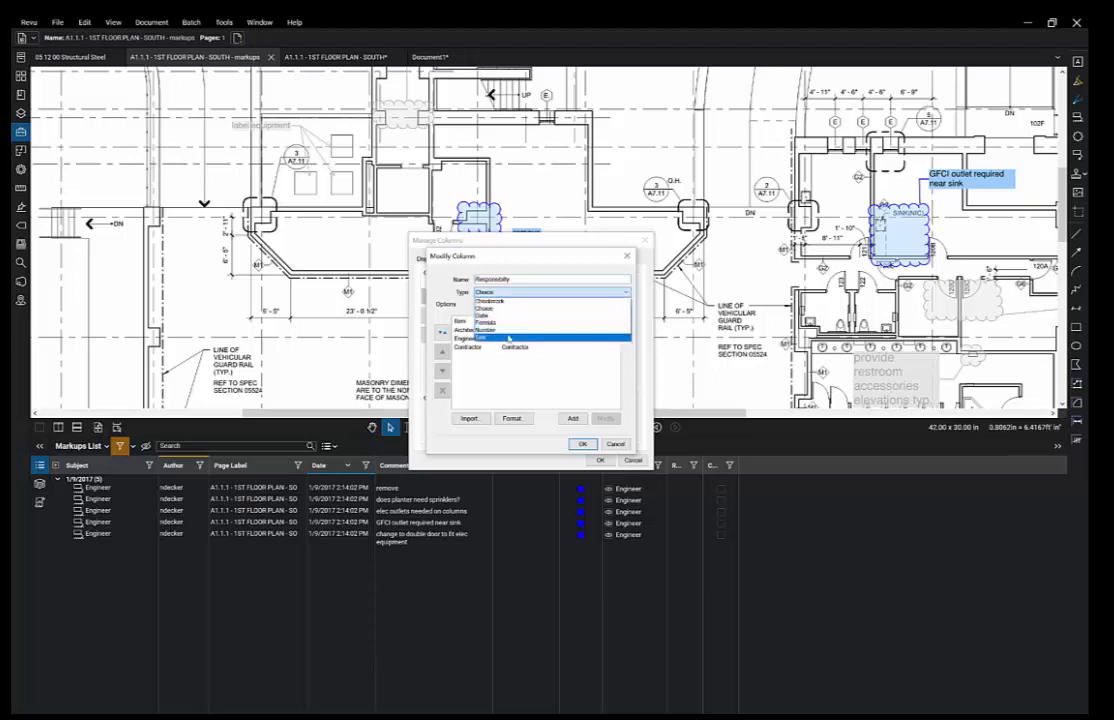
{"action": "left_click", "coordinate": [519, 259]}
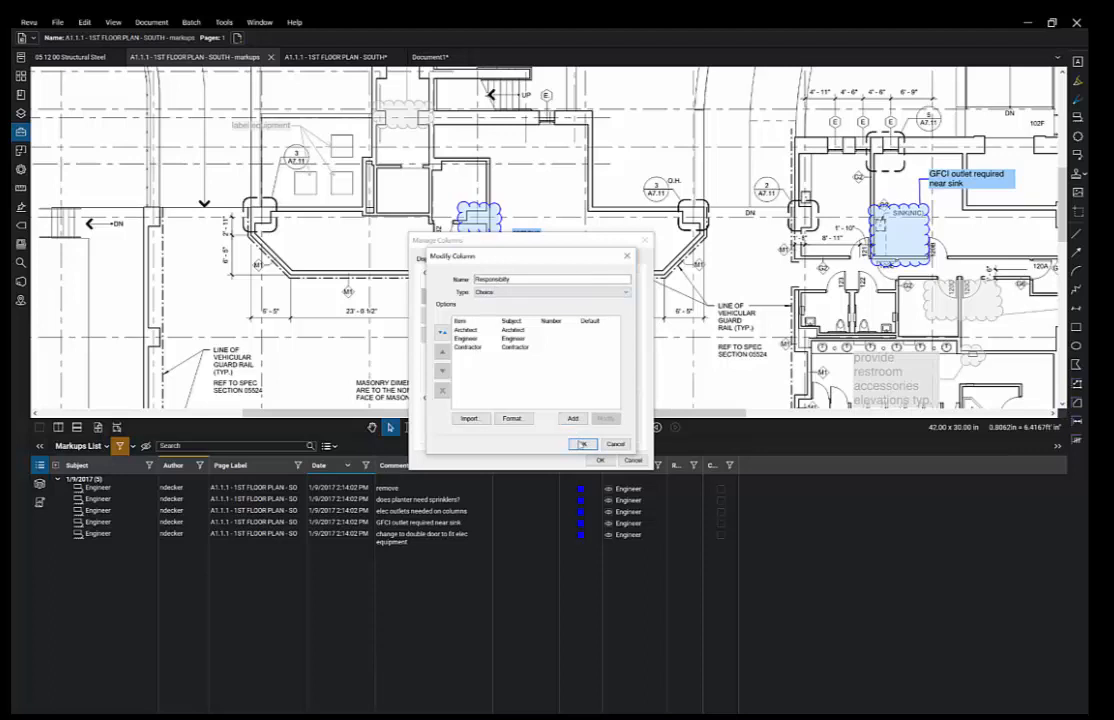
{"action": "left_click", "coordinate": [582, 445]}
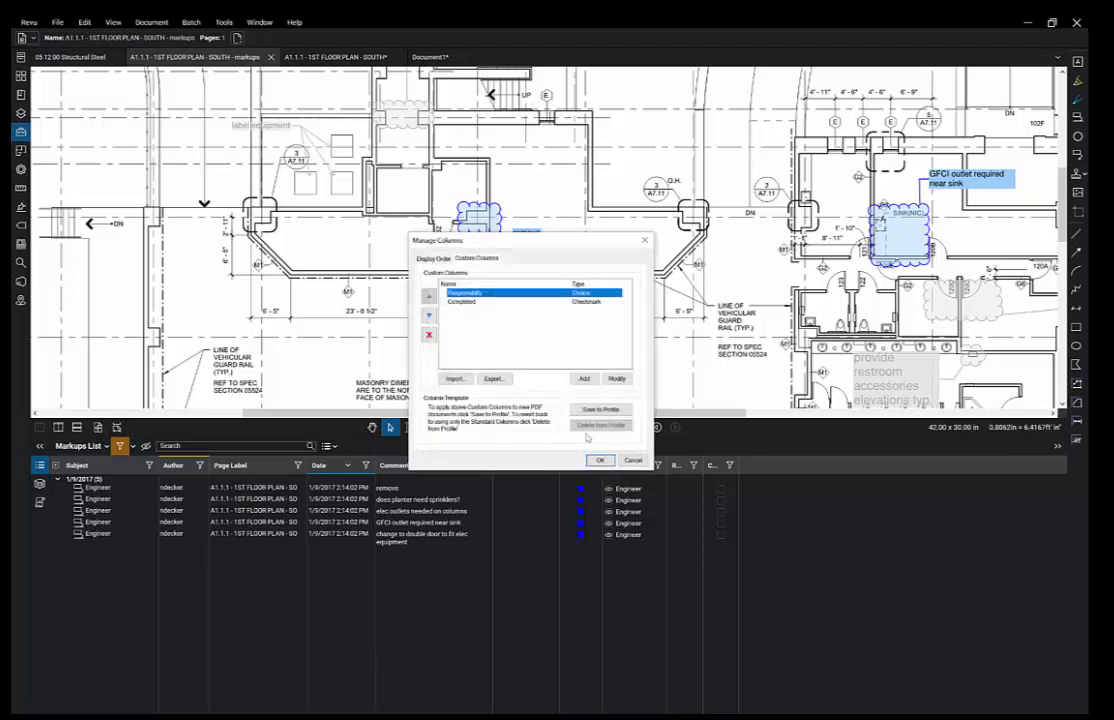
{"action": "left_click", "coordinate": [600, 460]}
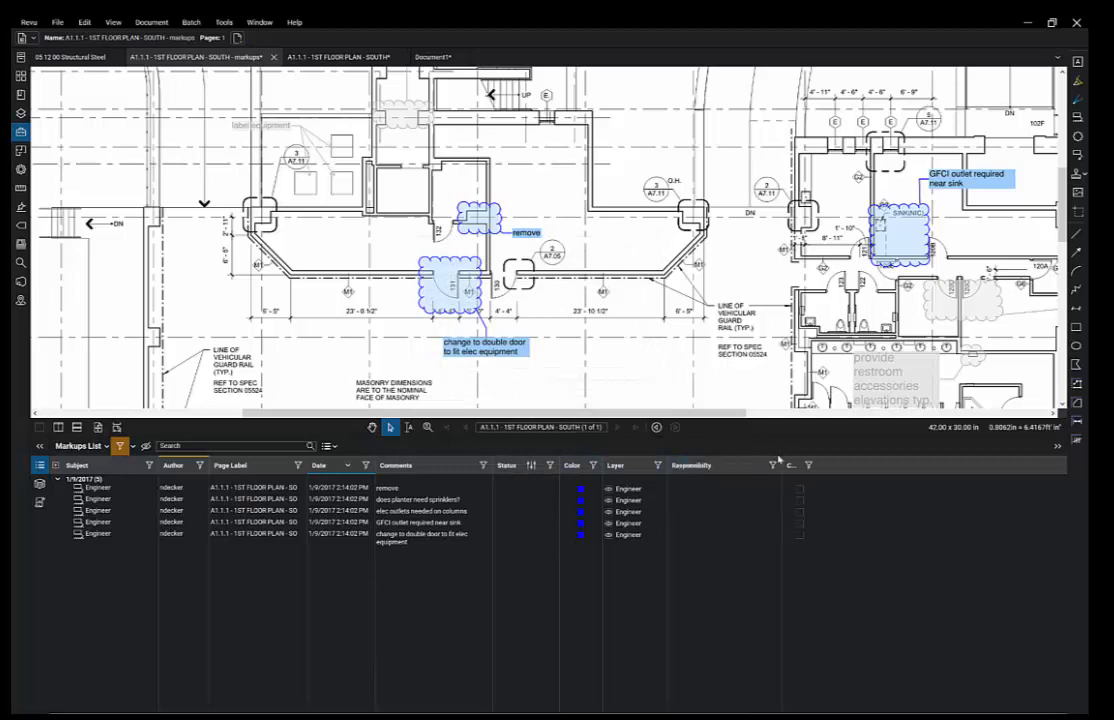
- Check the Responsibility choices for the 'remove' markup, then start a PDF markup summary
{"action": "left_click", "coordinate": [688, 490]}
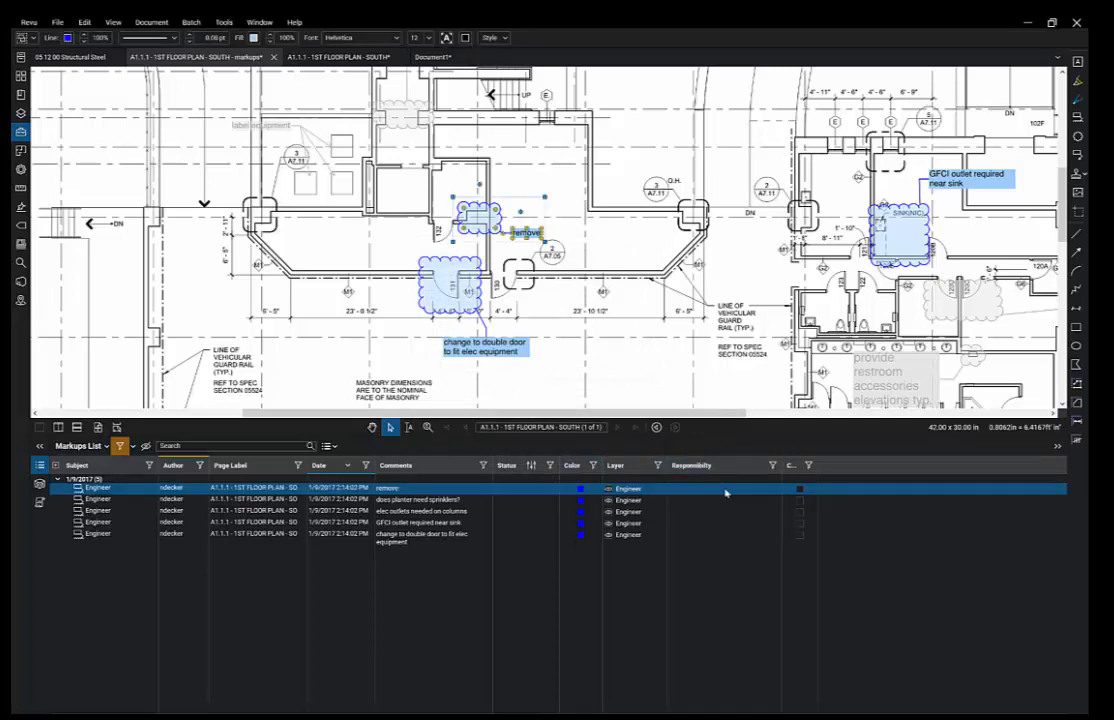
{"action": "left_click", "coordinate": [724, 490]}
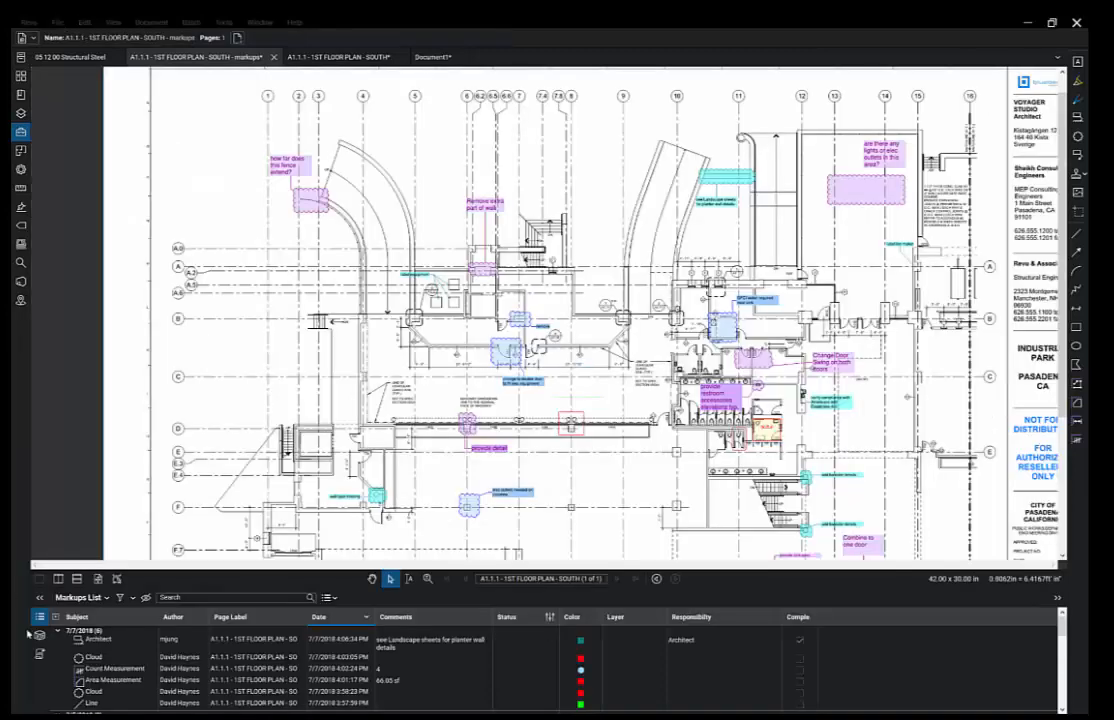
{"action": "left_click", "coordinate": [330, 598]}
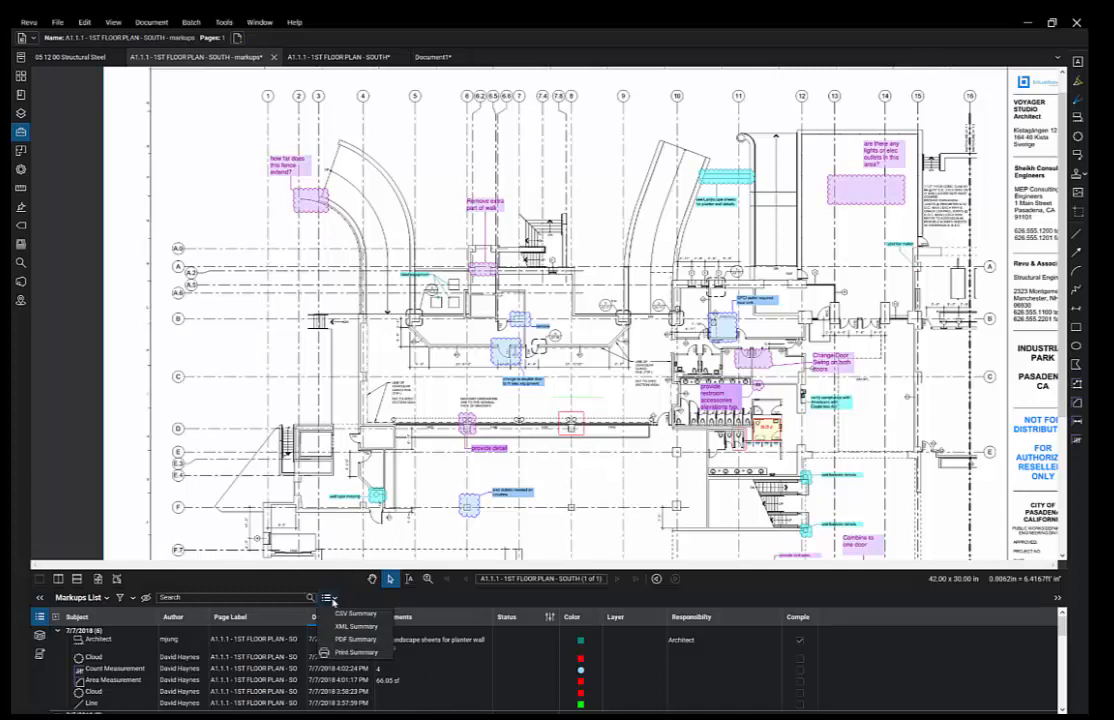
{"action": "left_click", "coordinate": [352, 639]}
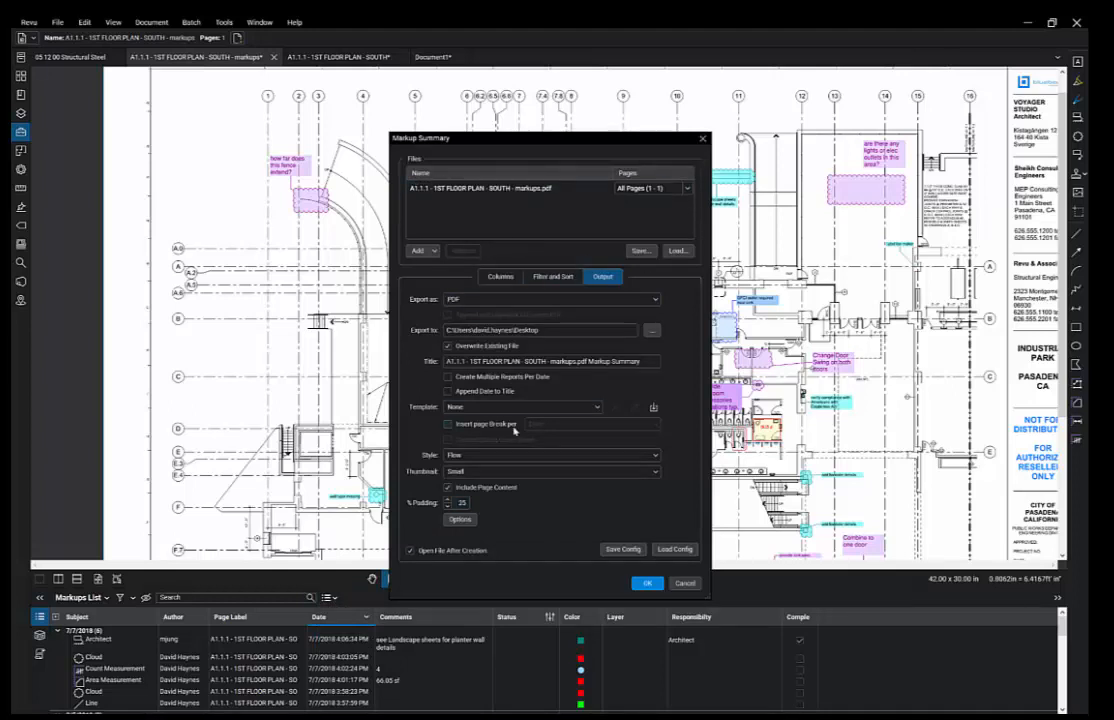
- Append the date to the summary title, exclude the Layer column, and generate the summary
{"action": "left_click", "coordinate": [447, 391]}
{"action": "left_click", "coordinate": [500, 277]}
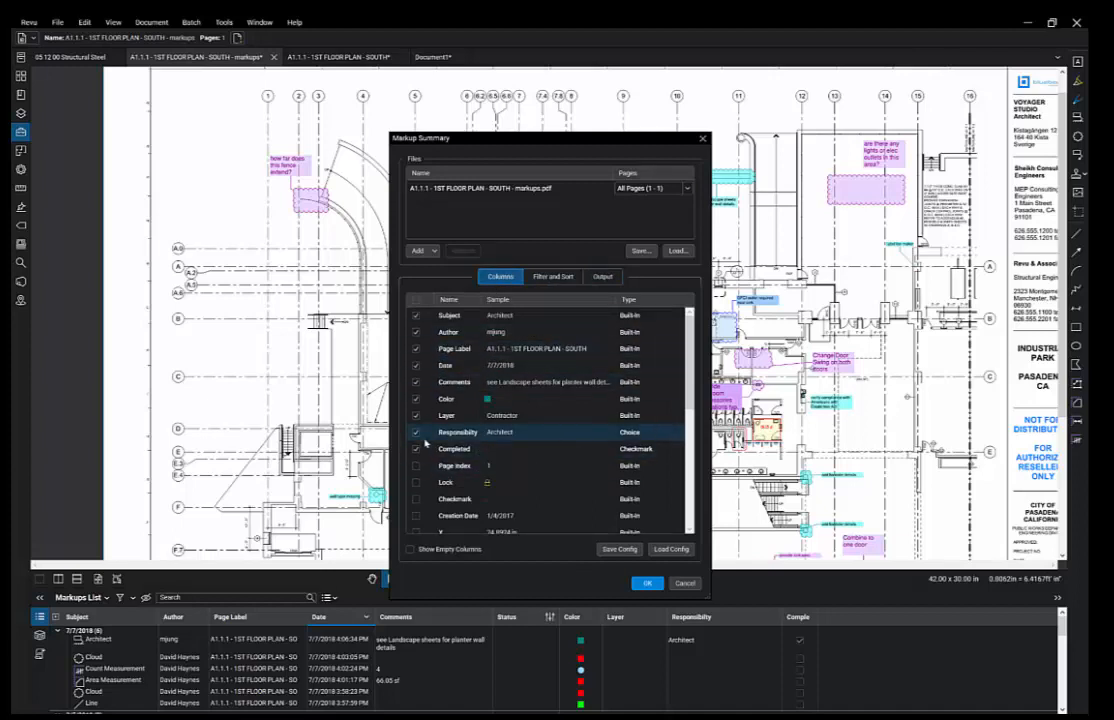
{"action": "left_click", "coordinate": [419, 420]}
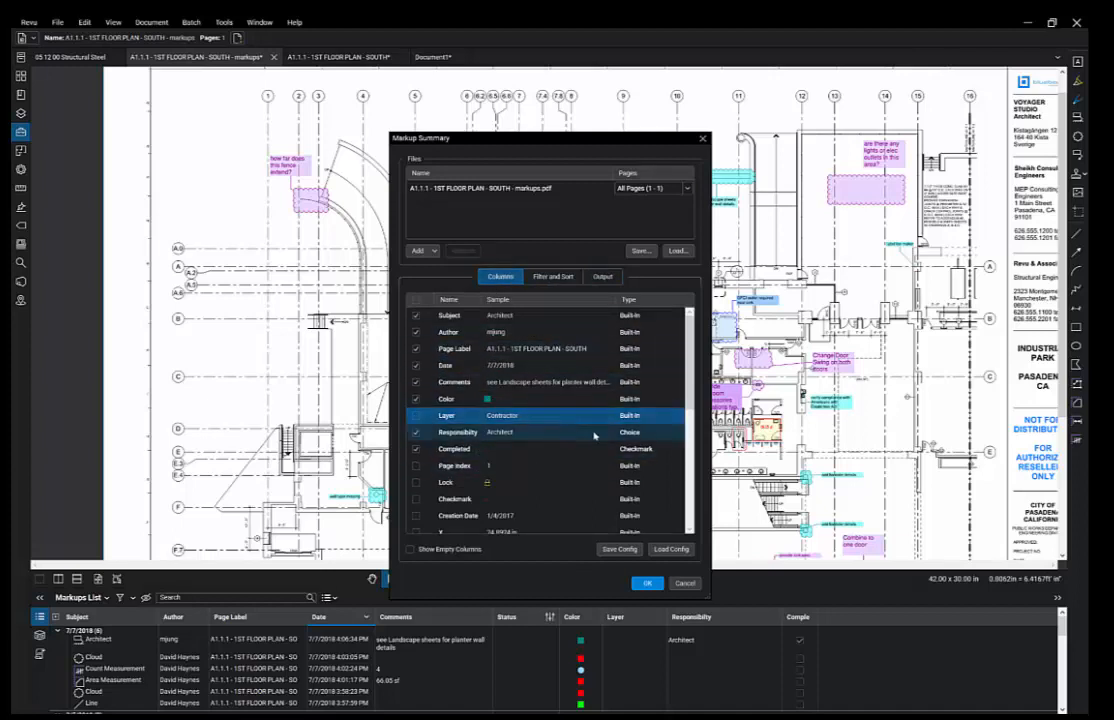
{"action": "left_click", "coordinate": [555, 277]}
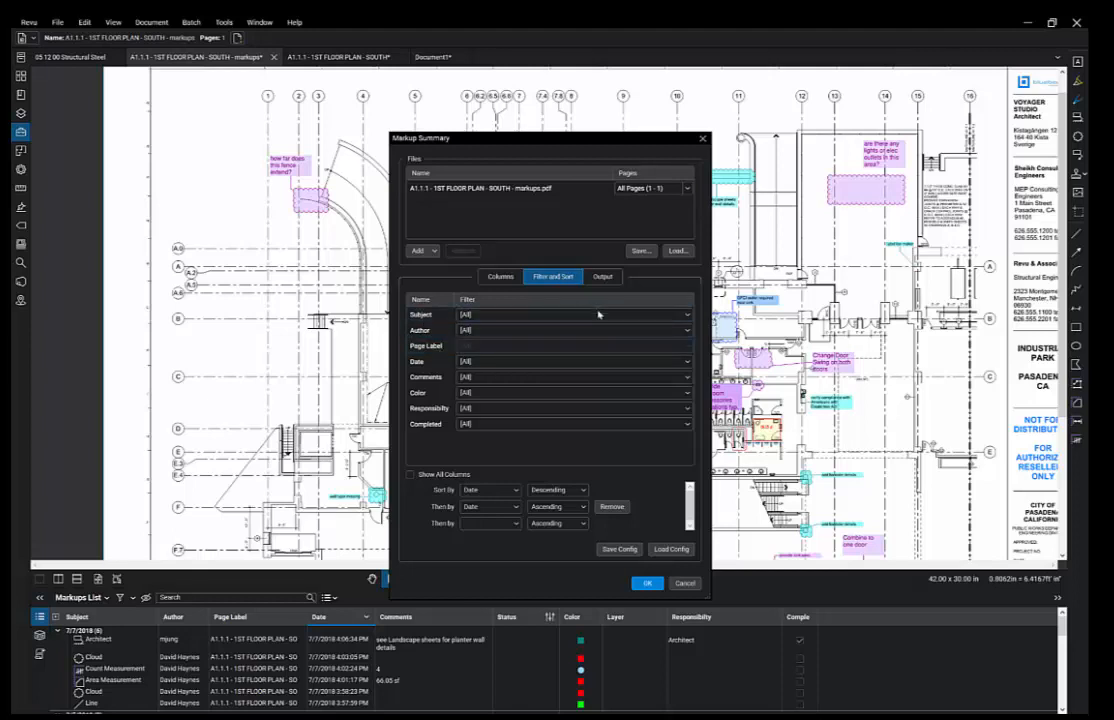
{"action": "left_click", "coordinate": [532, 362]}
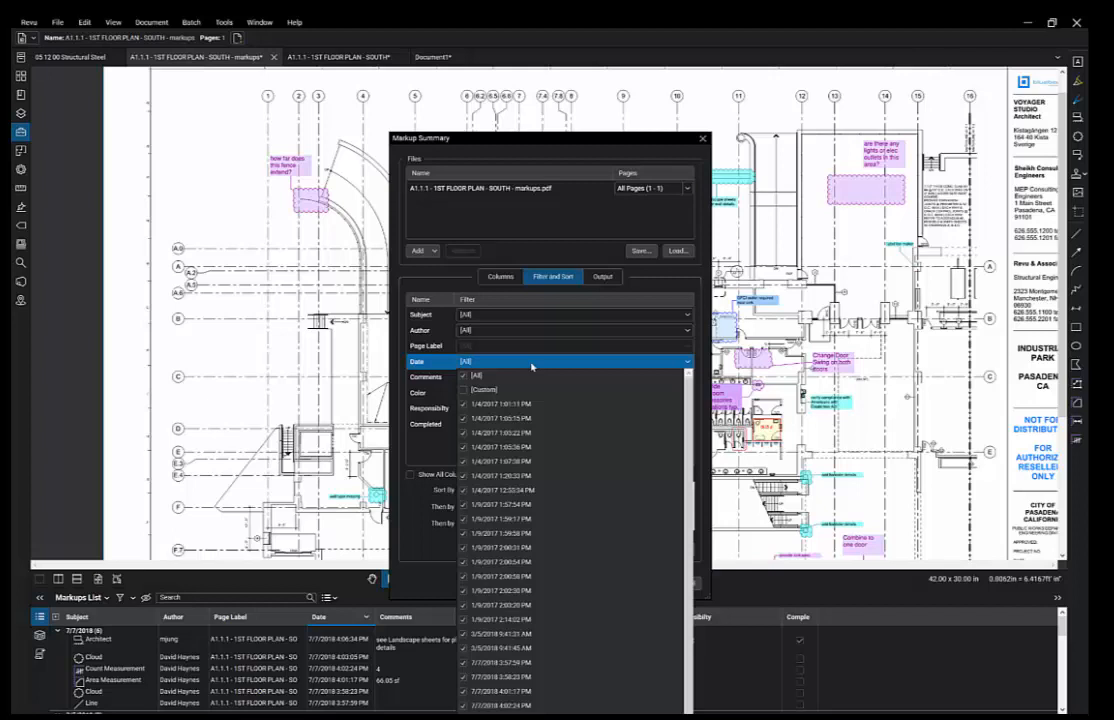
{"action": "left_click", "coordinate": [532, 362]}
{"action": "left_click", "coordinate": [647, 583]}
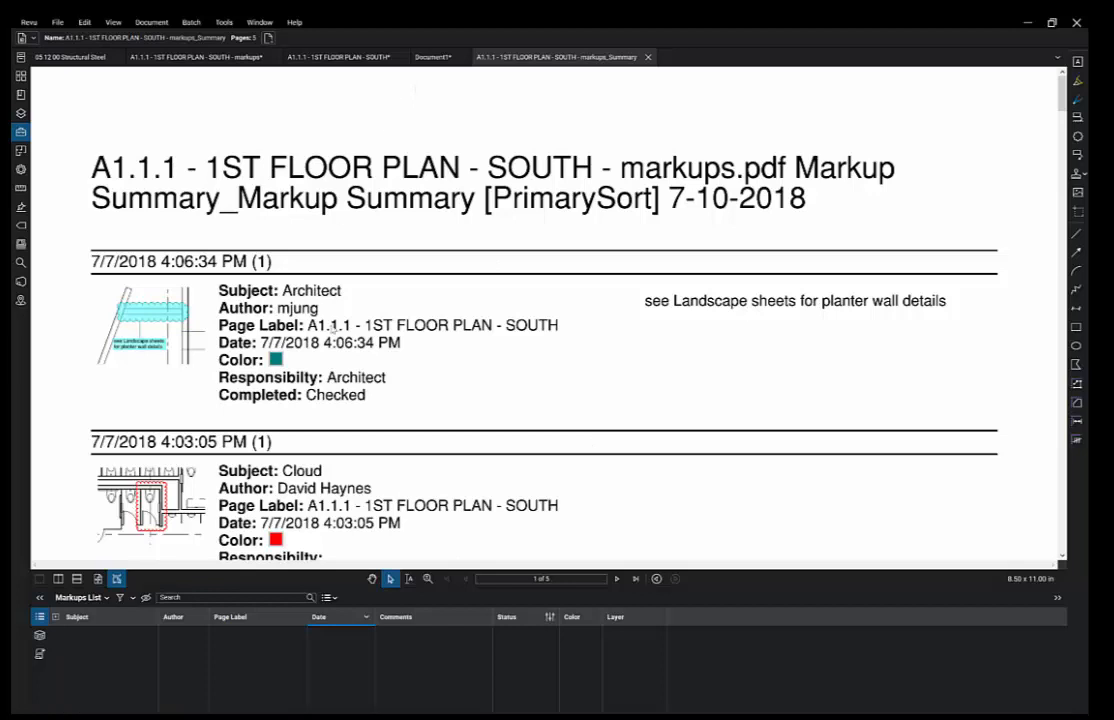
- Review the summary PDF and jump to the Architect cloud about planter wall details
{"action": "scroll", "coordinate": [334, 330], "scroll_direction": "down", "scroll_amount": 1}
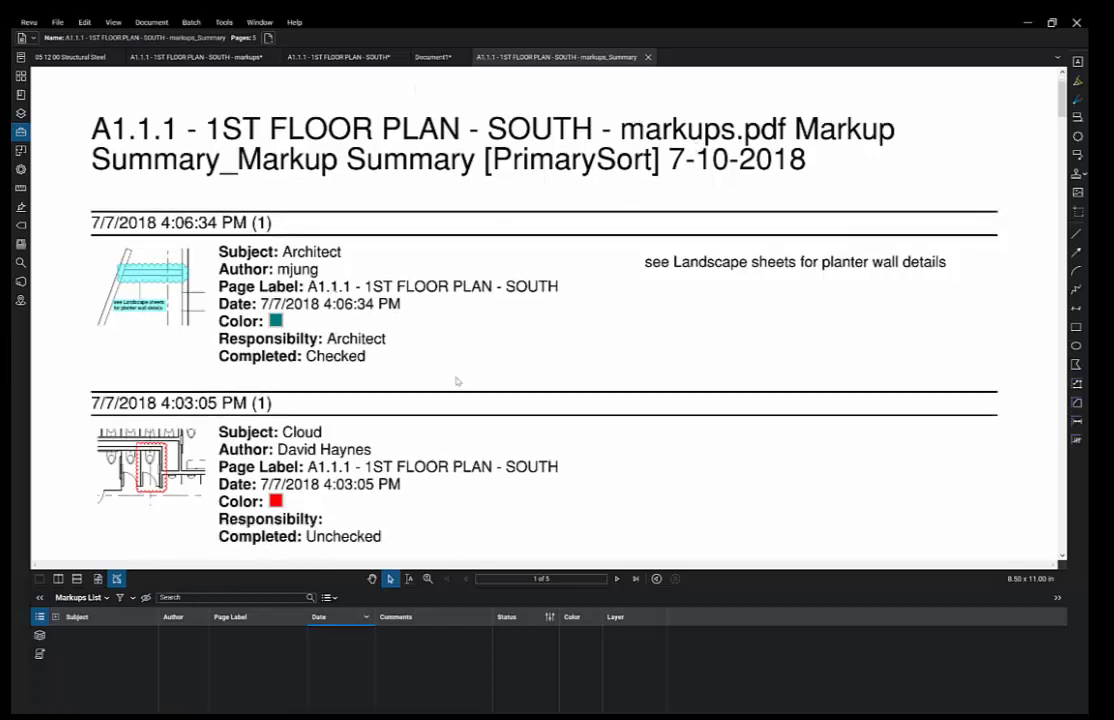
{"action": "scroll", "coordinate": [455, 382], "scroll_direction": "down", "scroll_amount": 2}
{"action": "scroll", "coordinate": [455, 382], "scroll_direction": "up", "scroll_amount": 1}
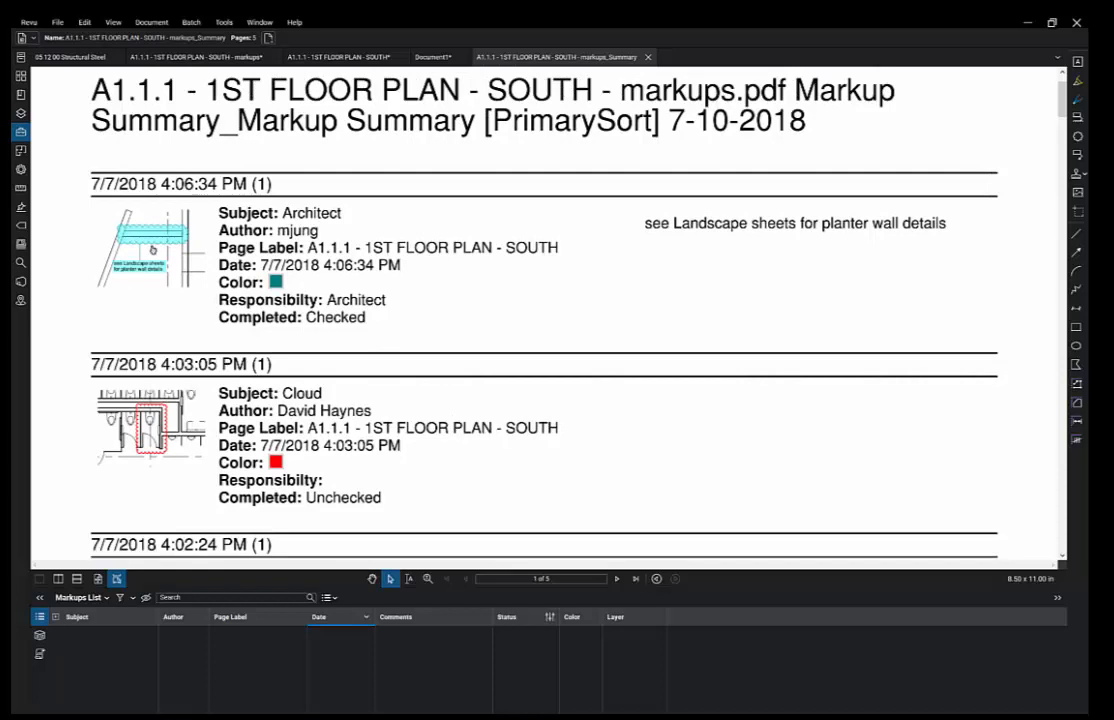
{"action": "left_click", "coordinate": [152, 248]}
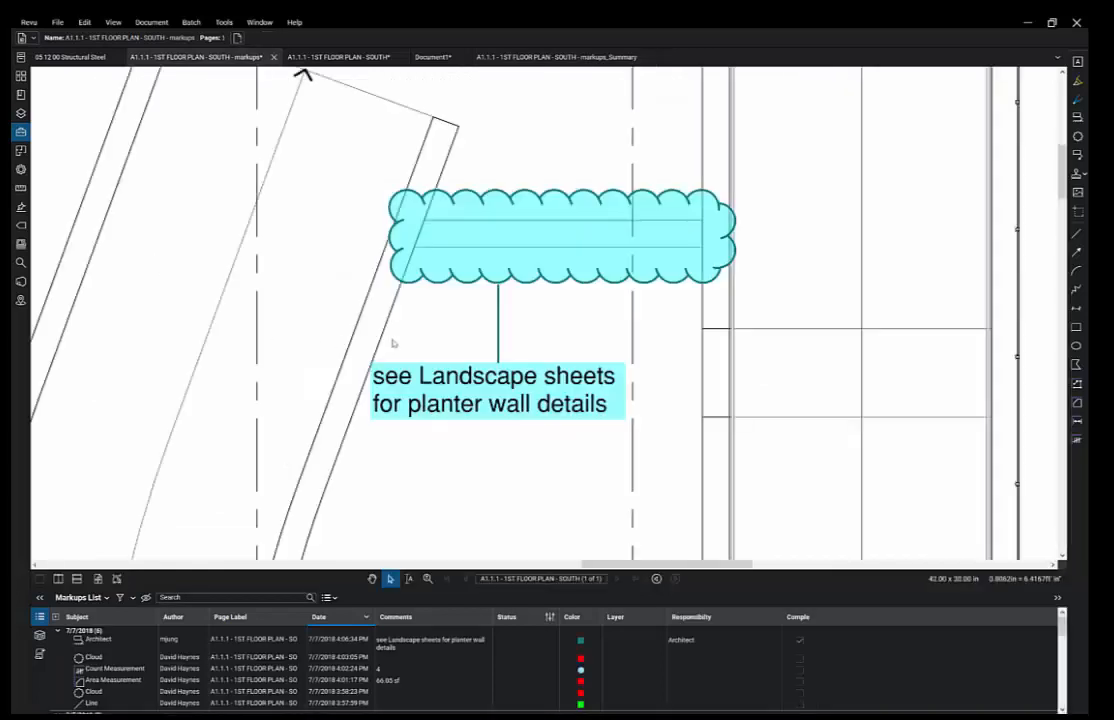
{"action": "scroll", "coordinate": [392, 343], "scroll_direction": "down", "scroll_amount": 2}
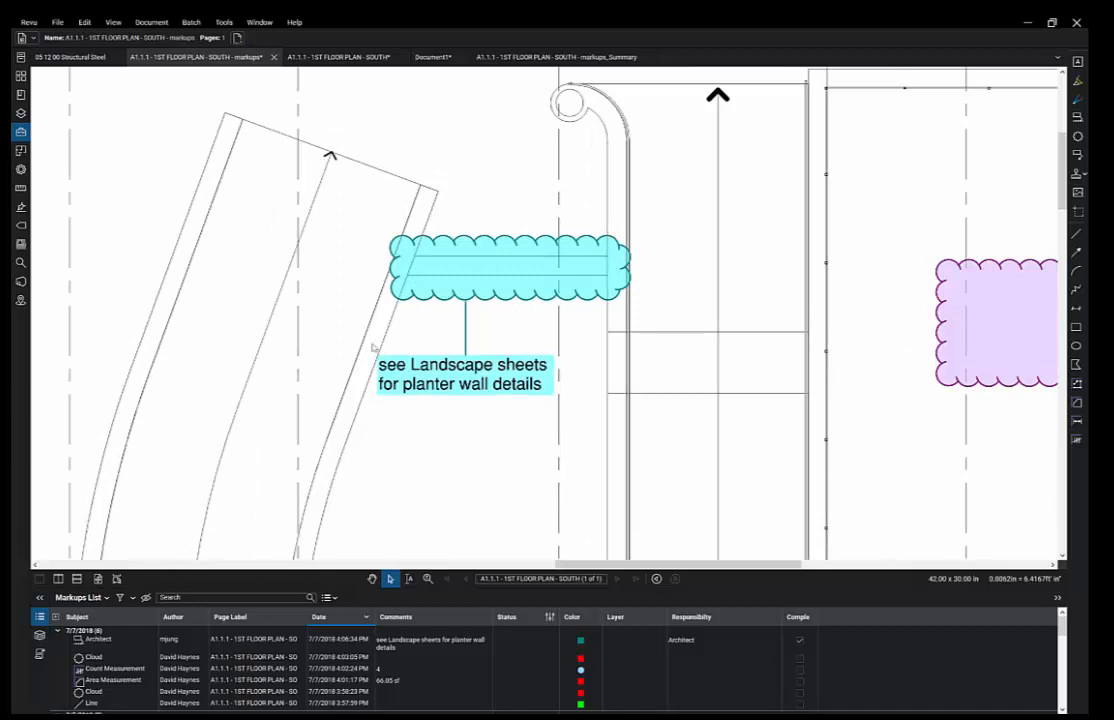
{"action": "left_click", "coordinate": [20, 281]}
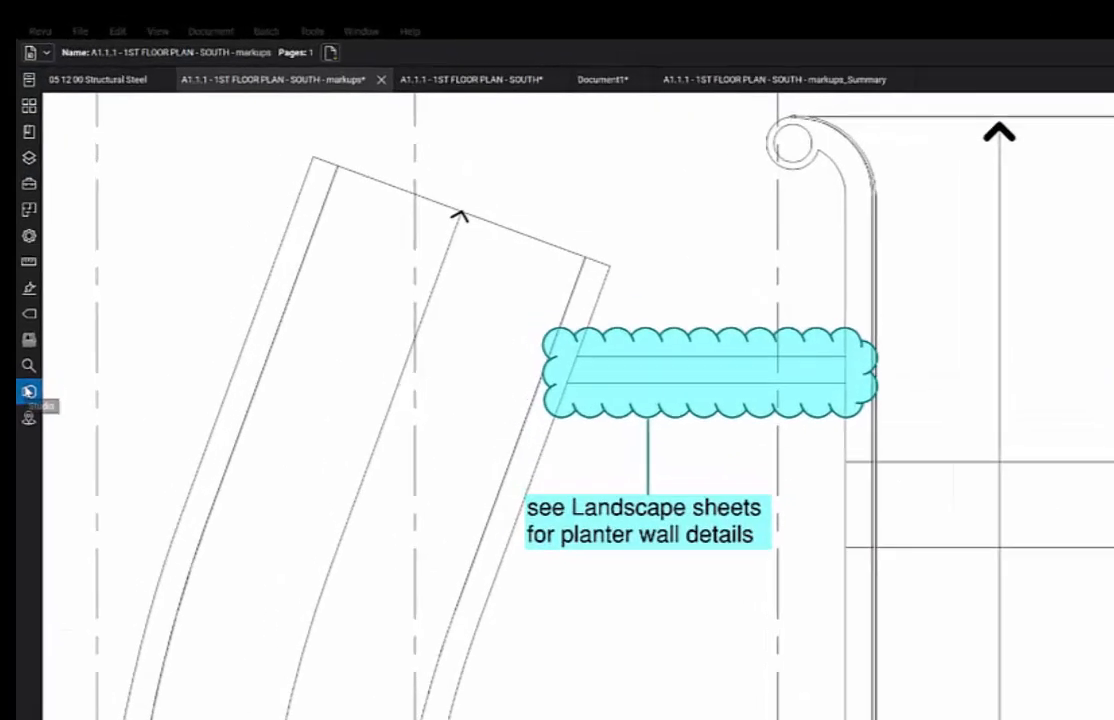
- Switch the Studio panel to Projects and open the Bluebeam Demo project's files
{"action": "left_click", "coordinate": [29, 392]}
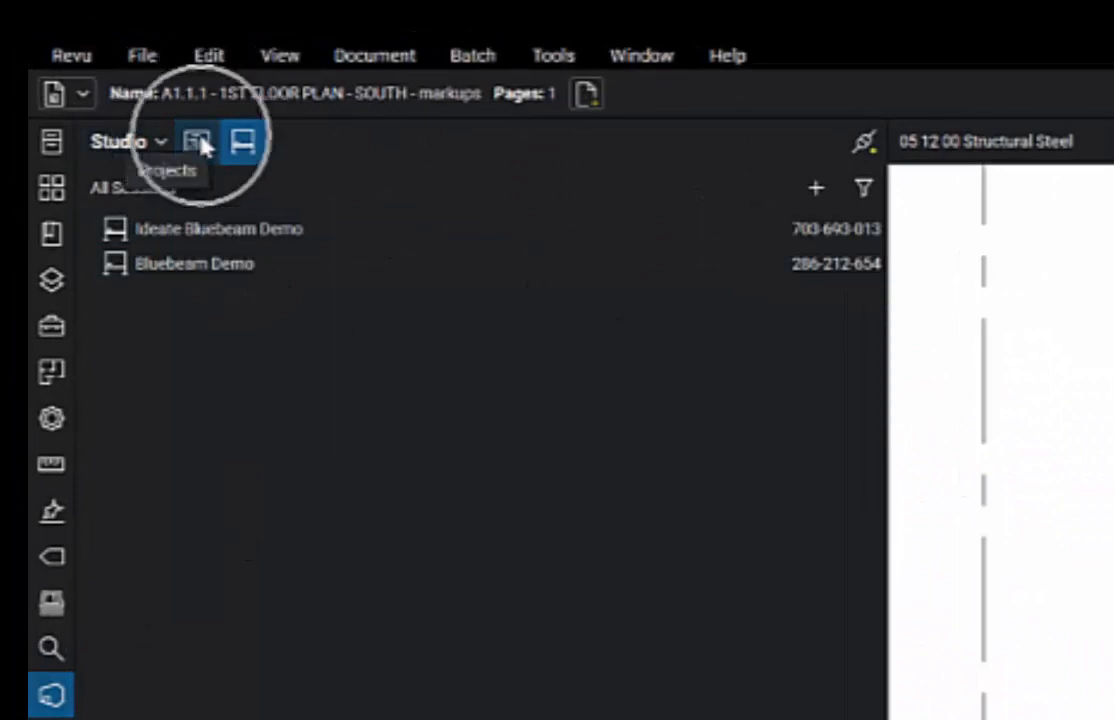
{"action": "left_click", "coordinate": [197, 141]}
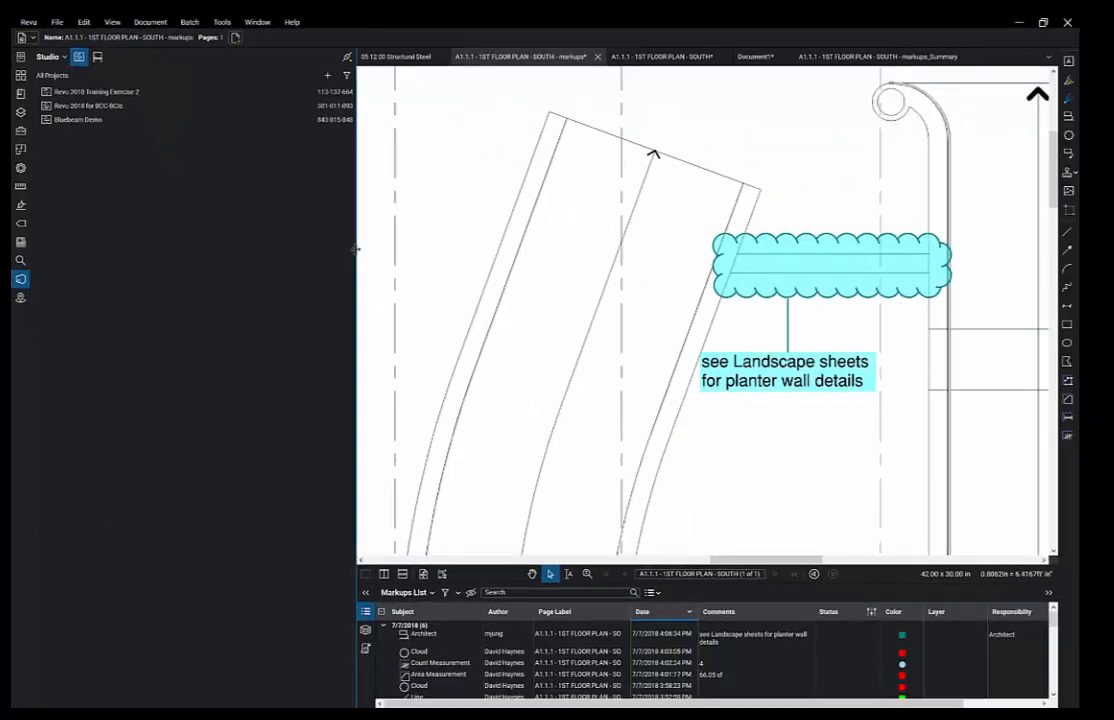
{"action": "mouse_move", "coordinate": [355, 249]}
{"action": "left_mouse_down"}
{"action": "mouse_move", "coordinate": [275, 217]}
{"action": "mouse_move", "coordinate": [243, 222]}
{"action": "left_mouse_up"}
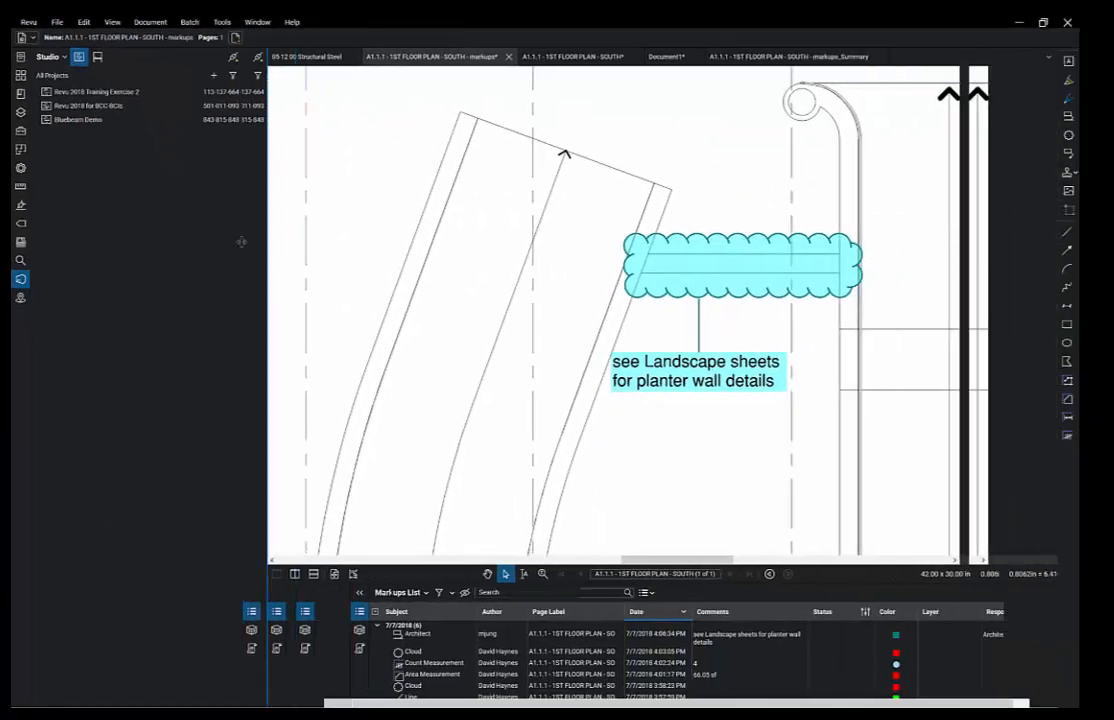
{"action": "double_click", "coordinate": [92, 120]}
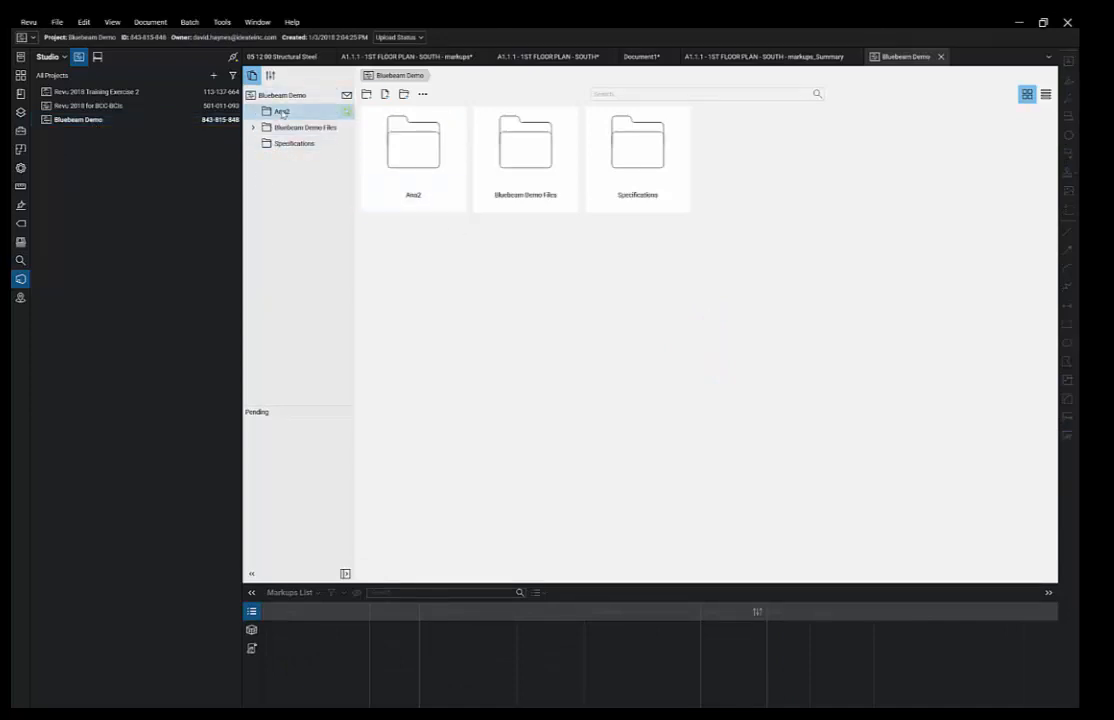
- Check out complete_set.pdf from the Ana2 folder and open it
{"action": "left_click", "coordinate": [427, 145]}
{"action": "double_click", "coordinate": [427, 145]}
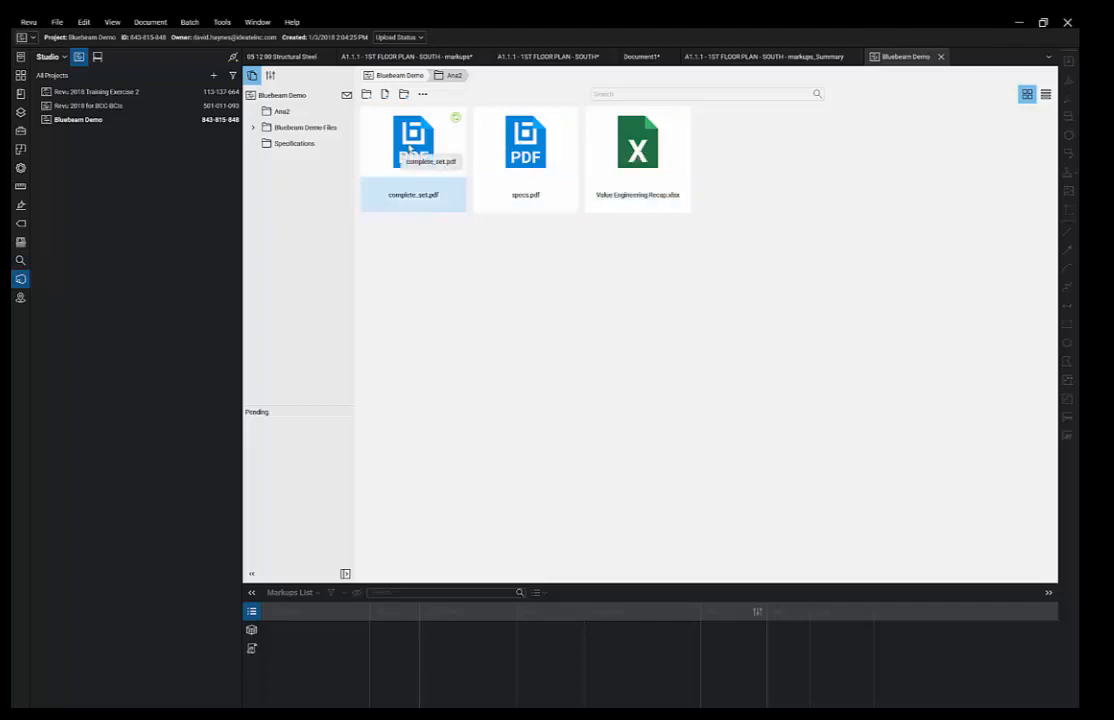
{"action": "right_click", "coordinate": [408, 148]}
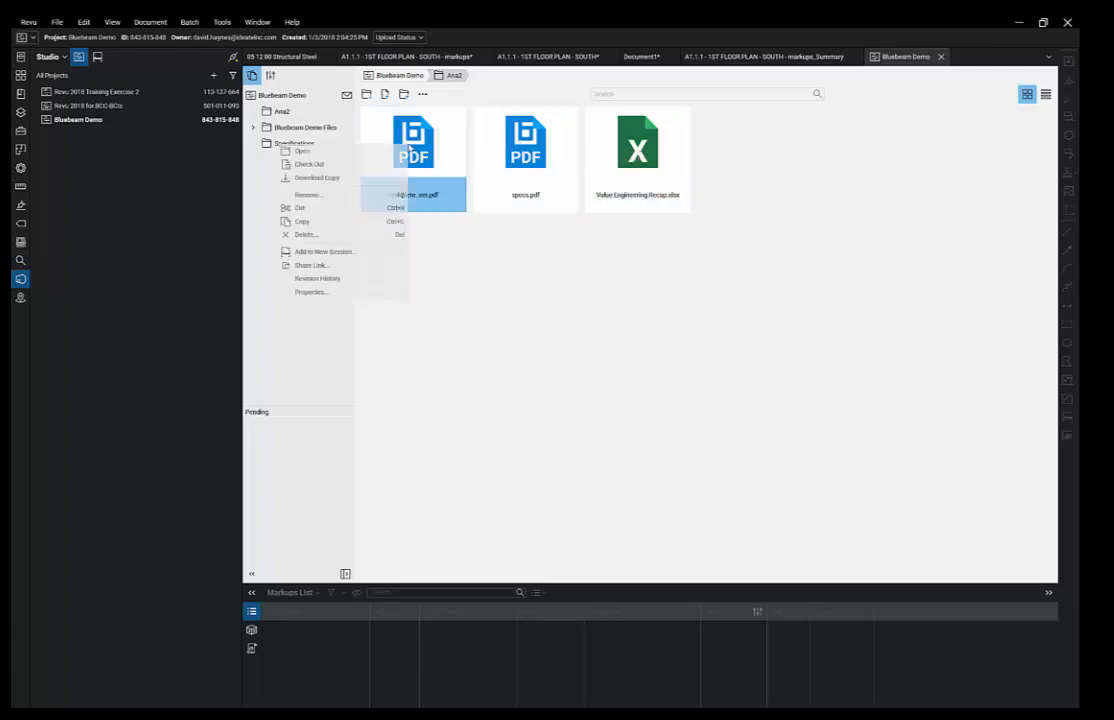
{"action": "left_click", "coordinate": [353, 166]}
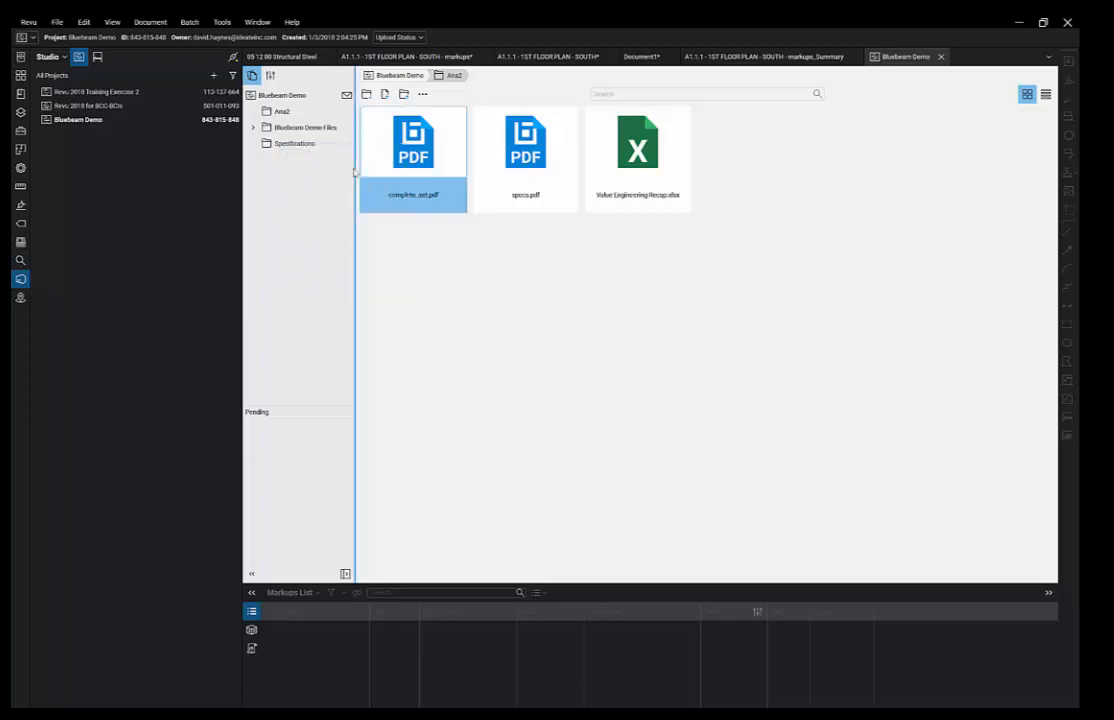
{"action": "mouse_move", "coordinate": [371, 120]}
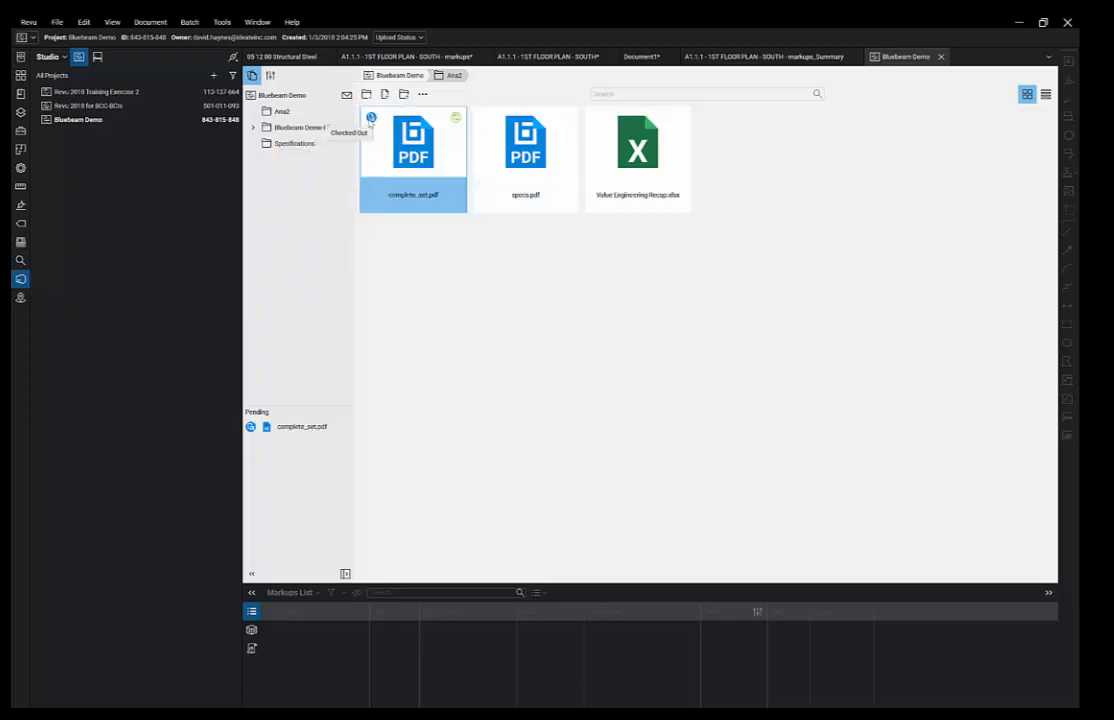
{"action": "double_click", "coordinate": [418, 146]}
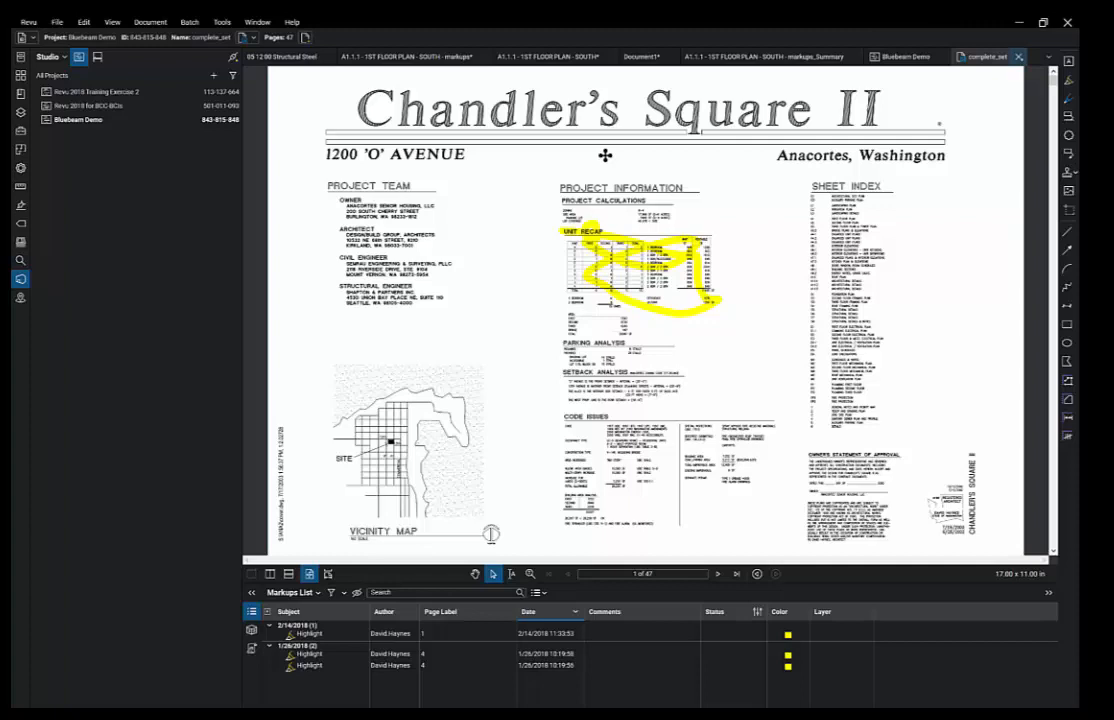
- Close complete_set.pdf, update the server copy and check the file back in
{"action": "key", "text": "ctrl+w"}
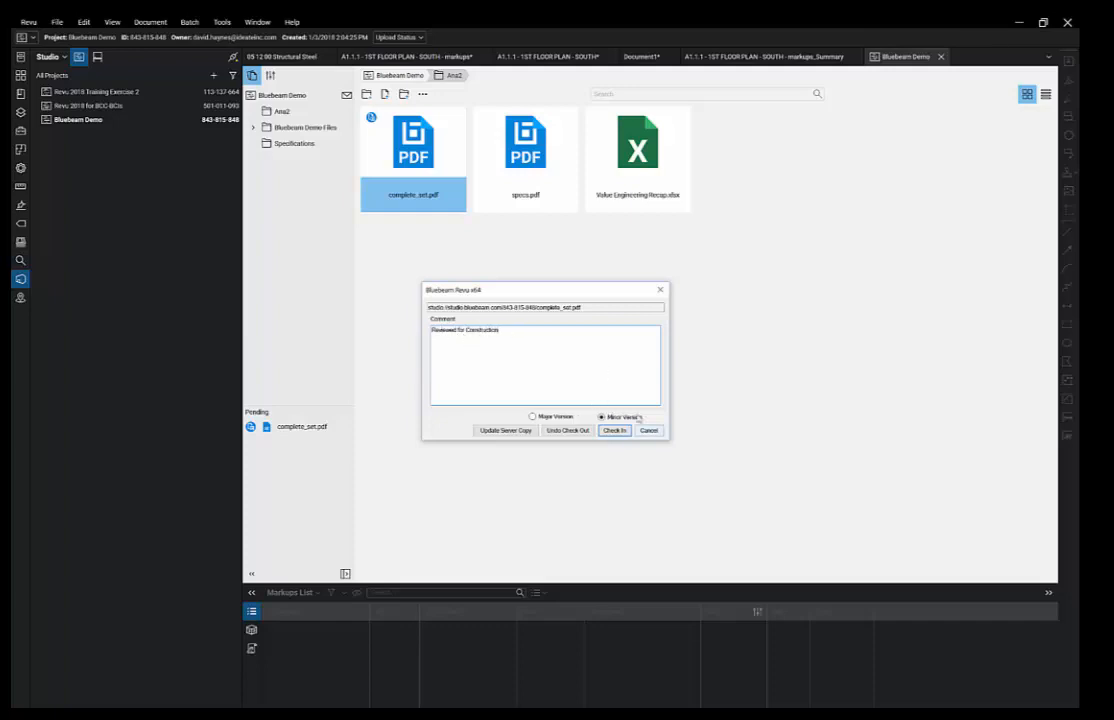
{"action": "left_click", "coordinate": [503, 431]}
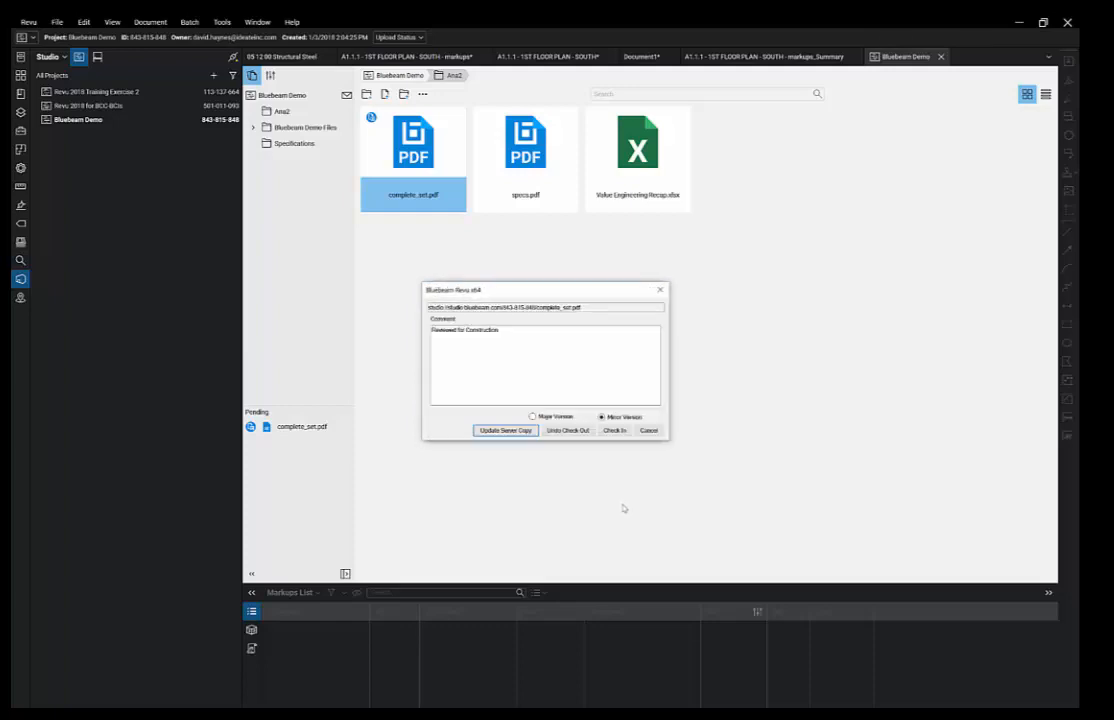
{"action": "left_click", "coordinate": [614, 430]}
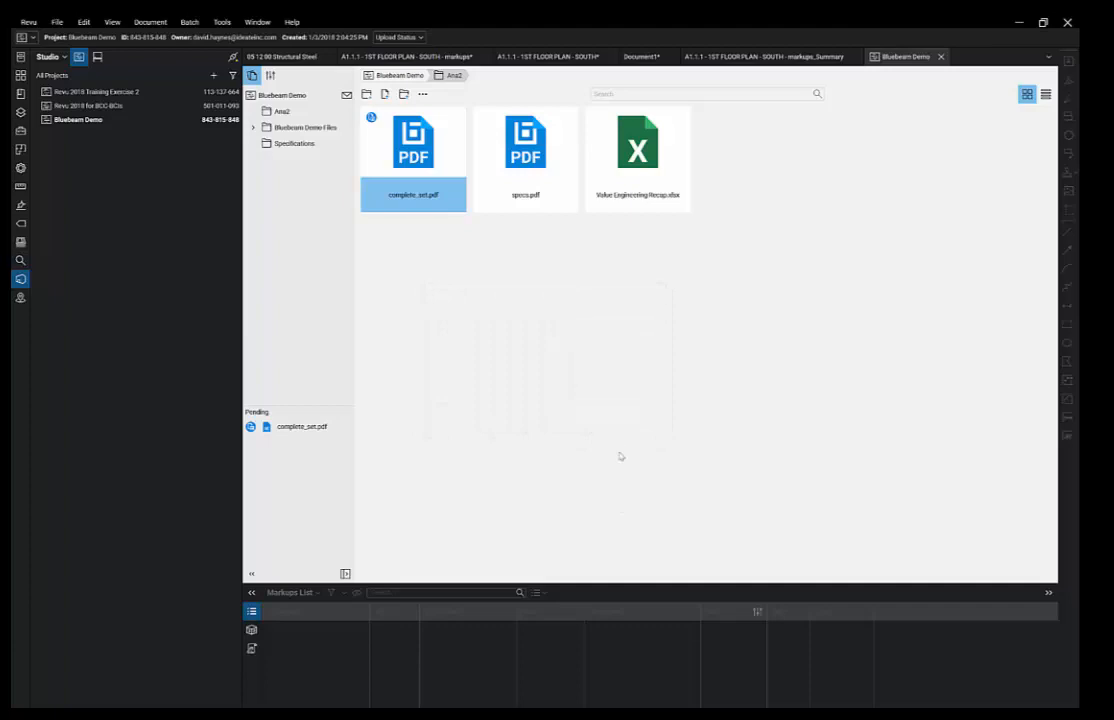
- Review complete_set.pdf's revision history, selecting the version 1.7 entry
{"action": "right_click", "coordinate": [402, 160]}
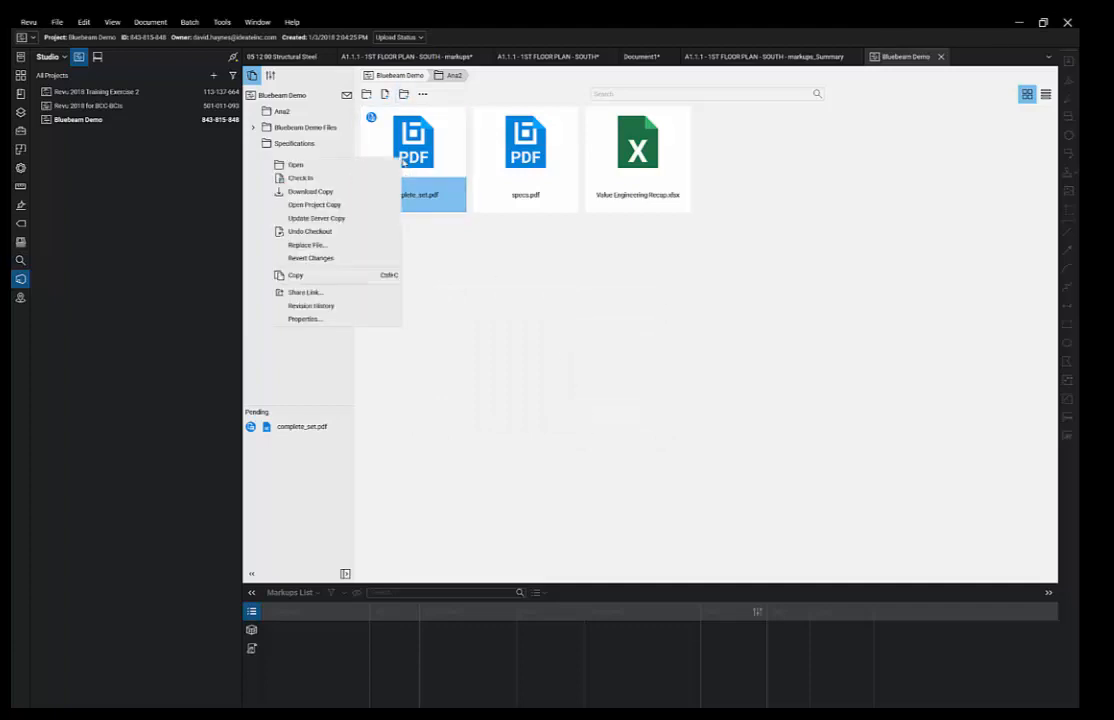
{"action": "left_click", "coordinate": [340, 306]}
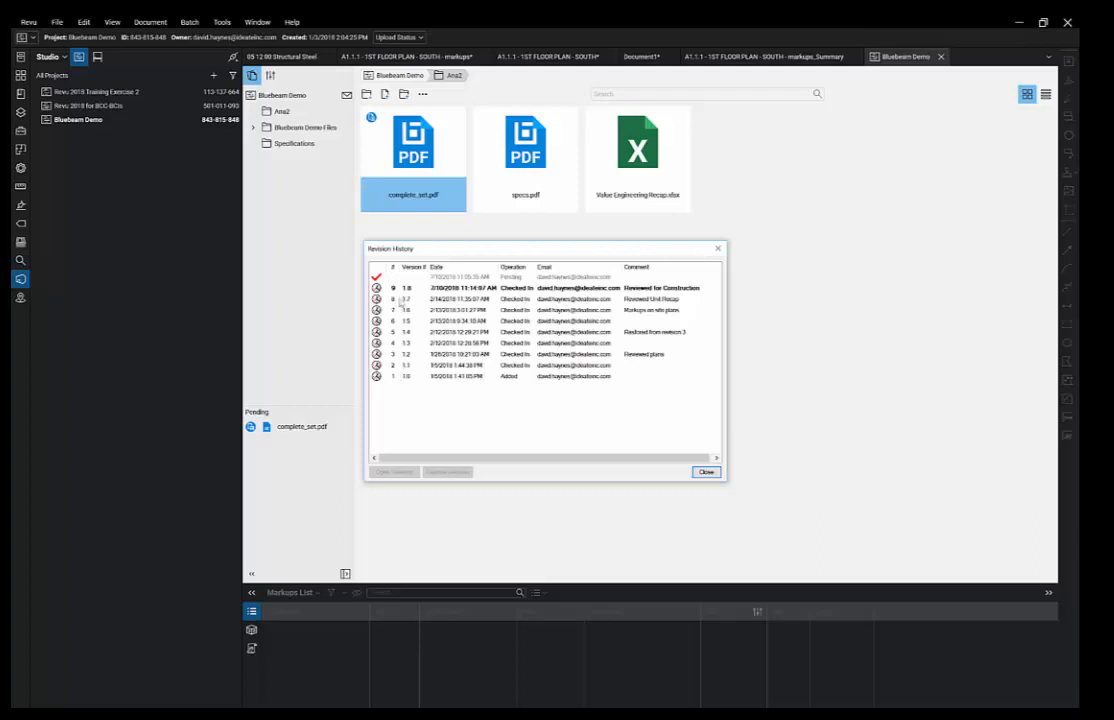
{"action": "left_click", "coordinate": [403, 299]}
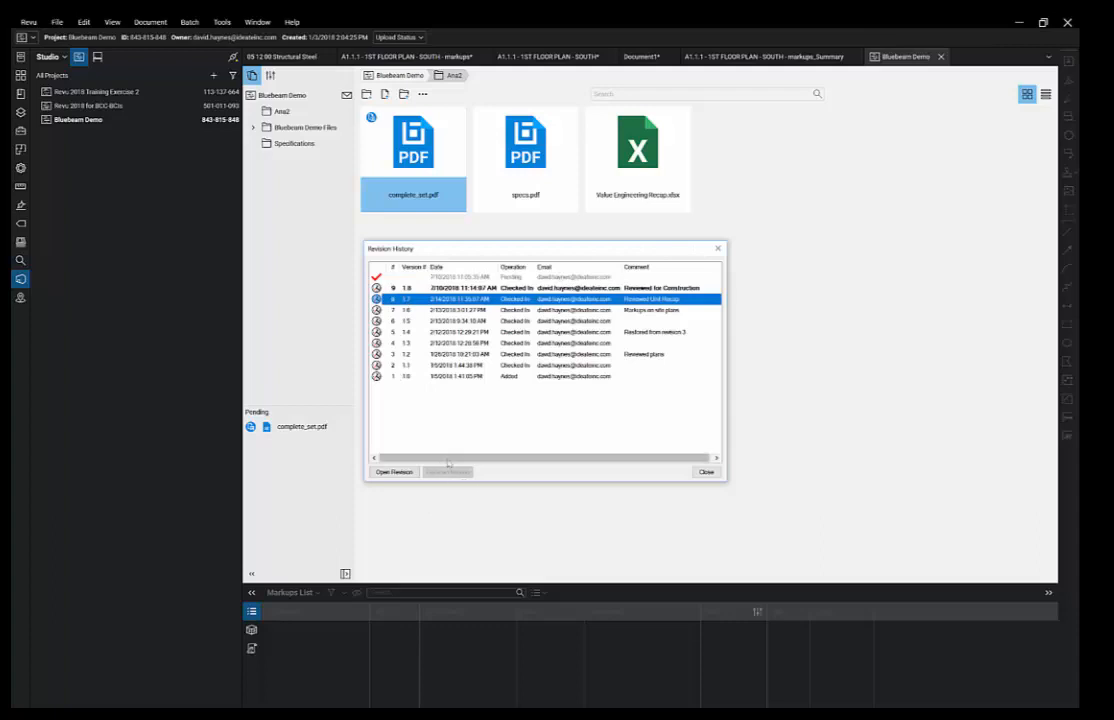
{"action": "left_click", "coordinate": [707, 472]}
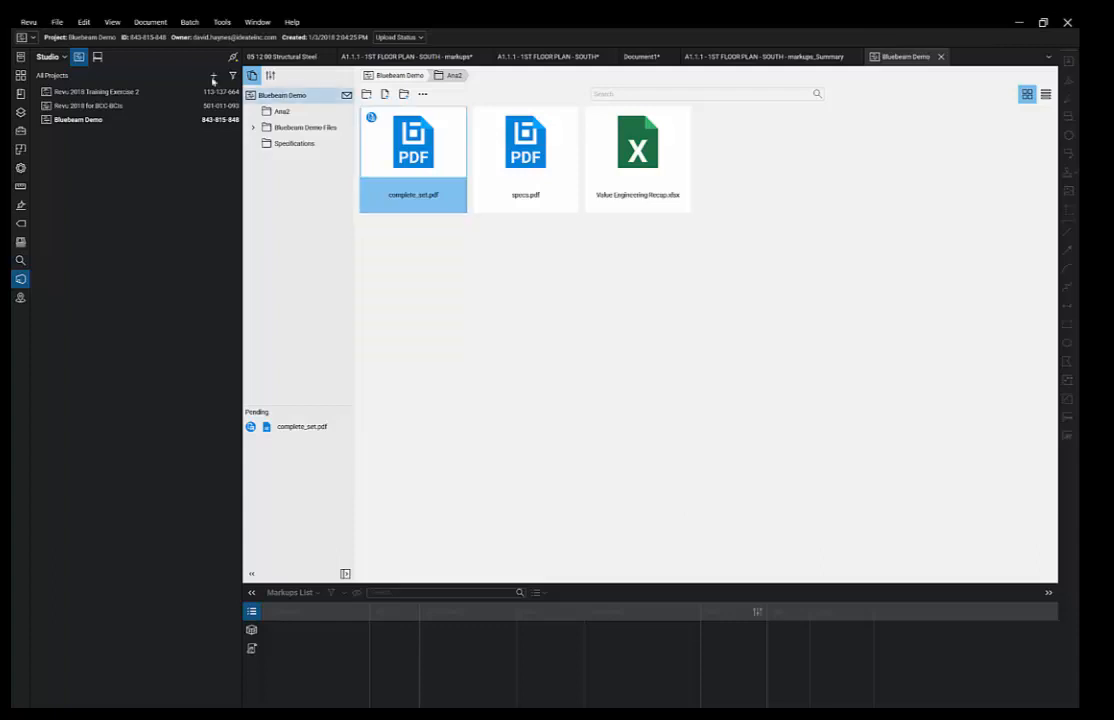
- Join the Ideate Bluebeam Demo session and enlarge its documents list
{"action": "left_click", "coordinate": [97, 58]}
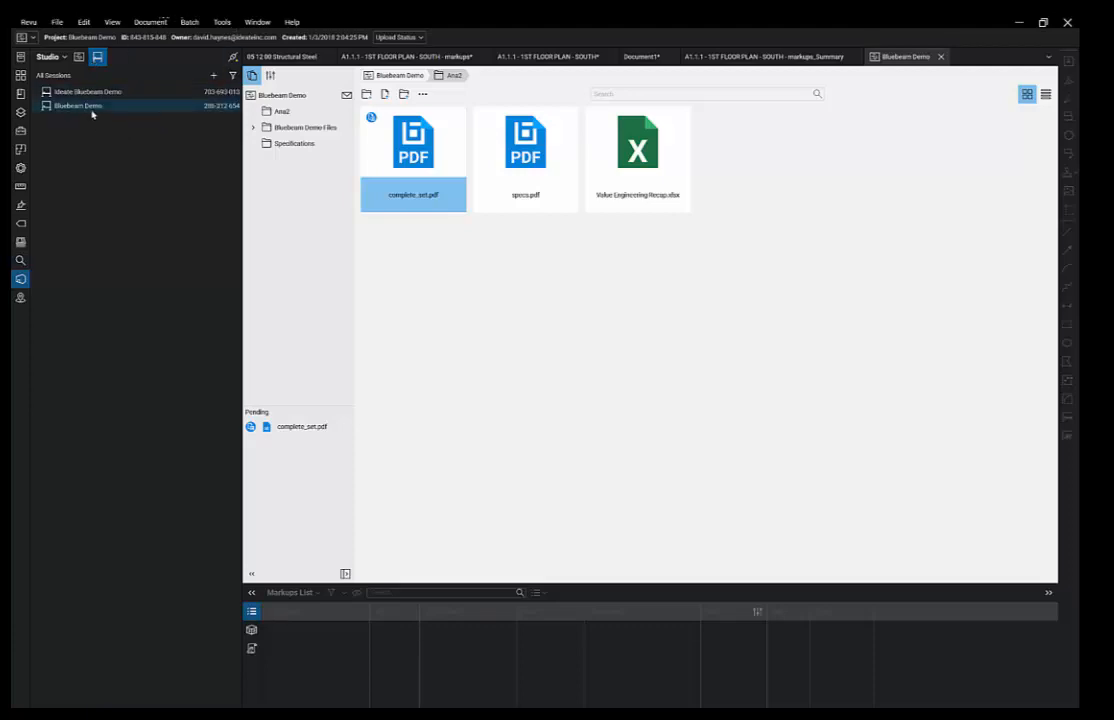
{"action": "double_click", "coordinate": [93, 98]}
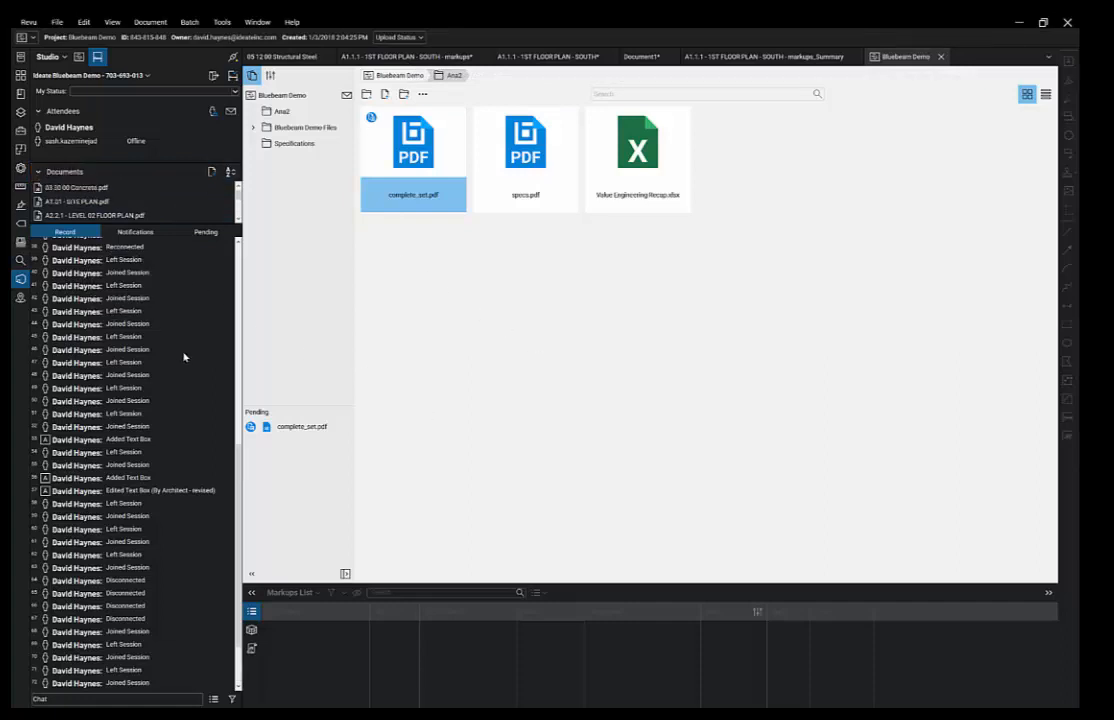
{"action": "scroll", "coordinate": [185, 358], "scroll_direction": "up", "scroll_amount": 5}
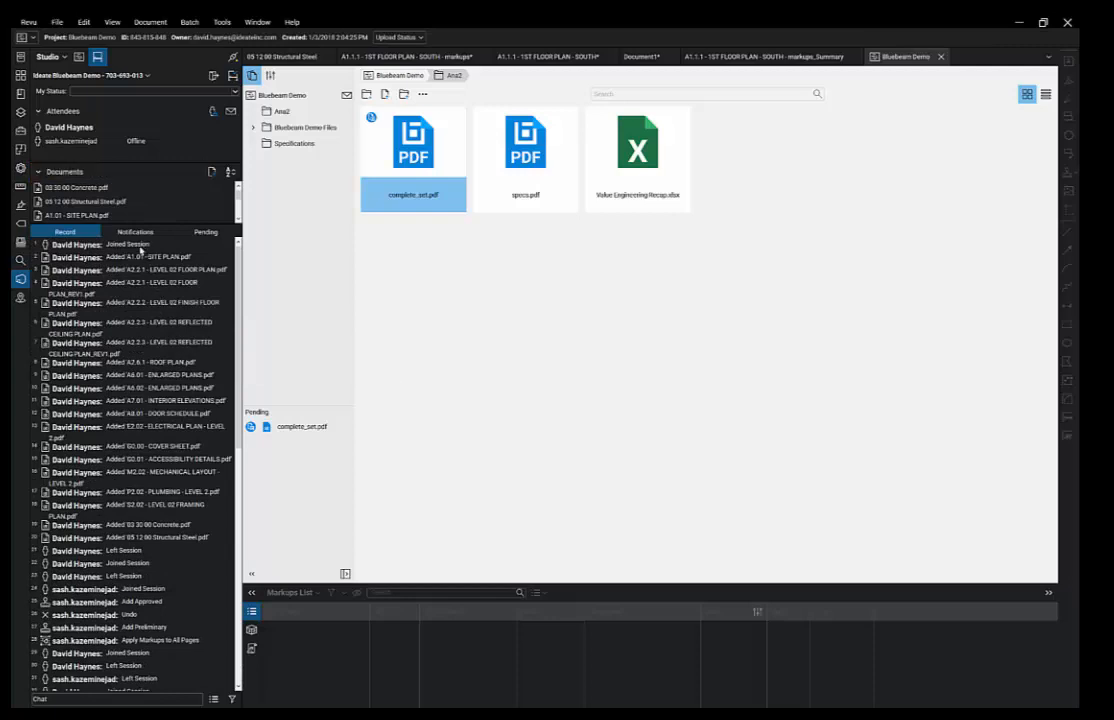
{"action": "scroll", "coordinate": [147, 321], "scroll_direction": "down", "scroll_amount": 4}
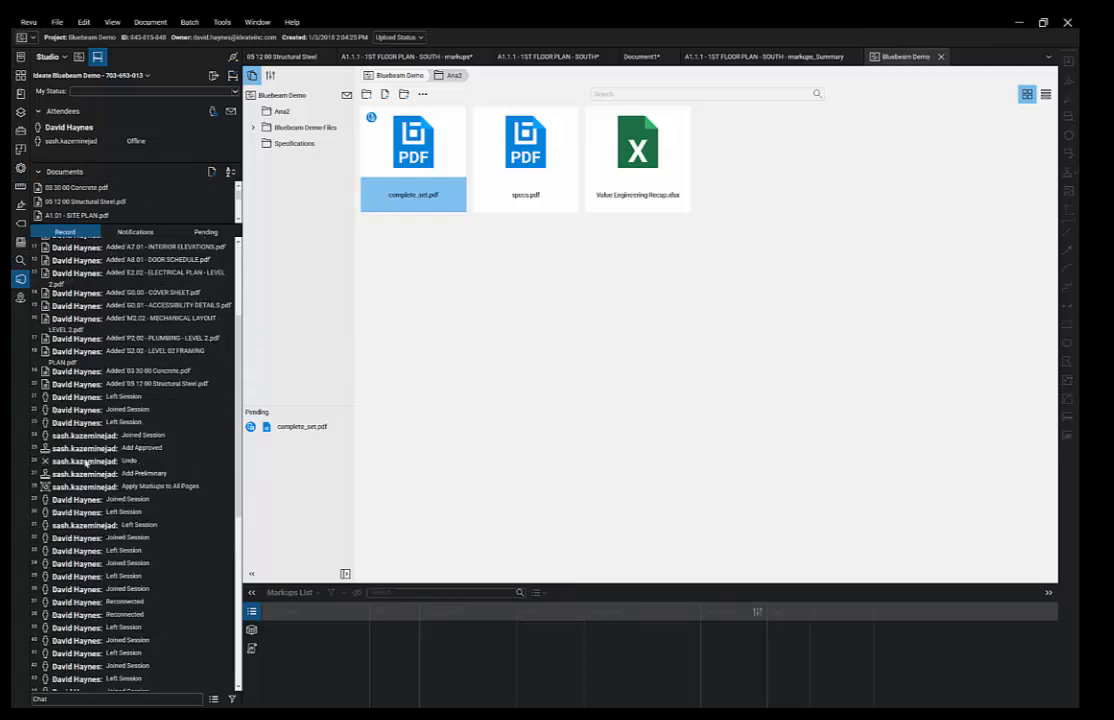
{"action": "mouse_move", "coordinate": [83, 190]}
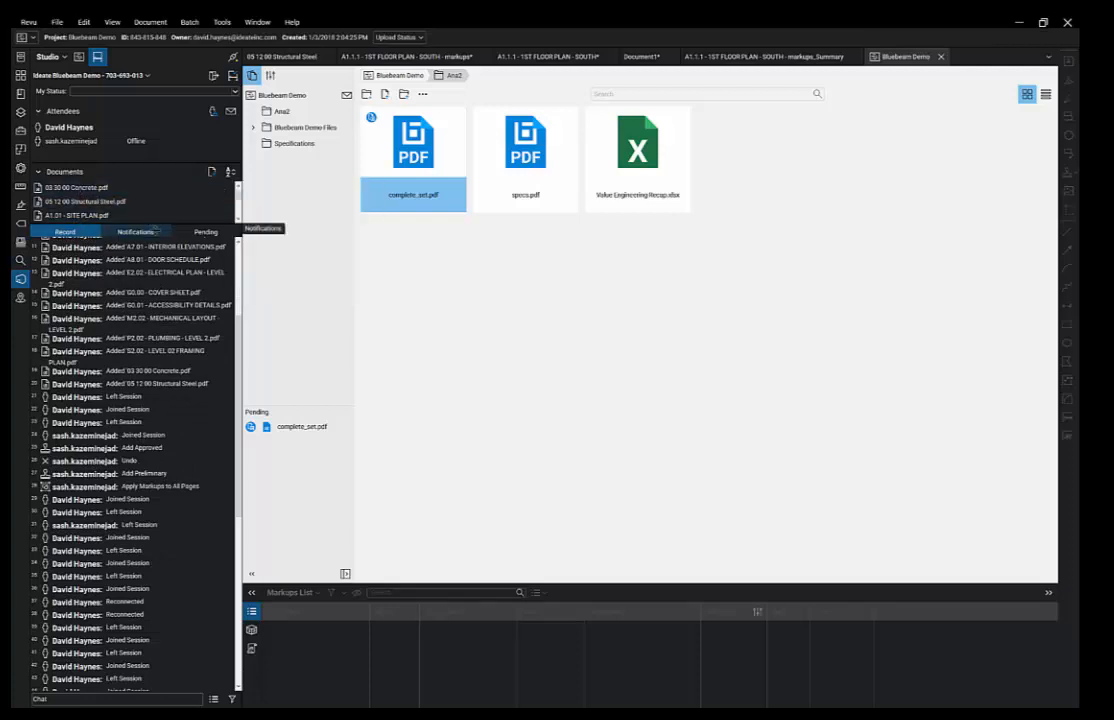
{"action": "left_click_drag", "start_coordinate": [155, 223], "coordinate": [155, 282]}
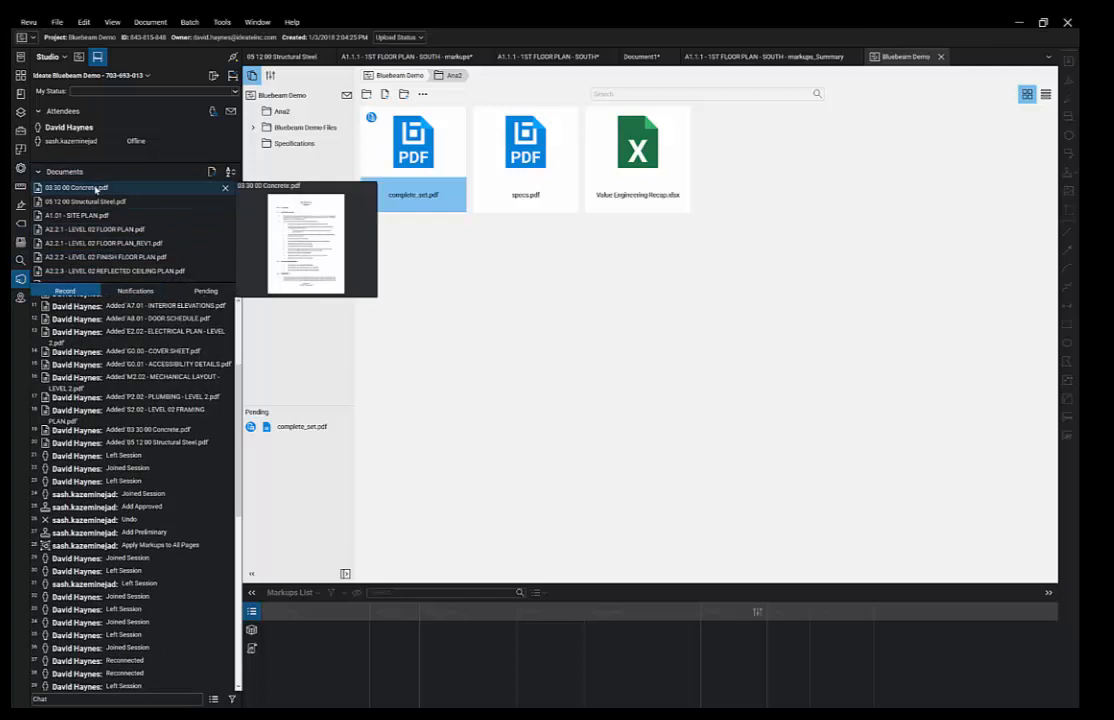
- Open 03 30 00 Concrete.pdf from the session and check its Notifications and Pending activity
{"action": "double_click", "coordinate": [95, 189]}
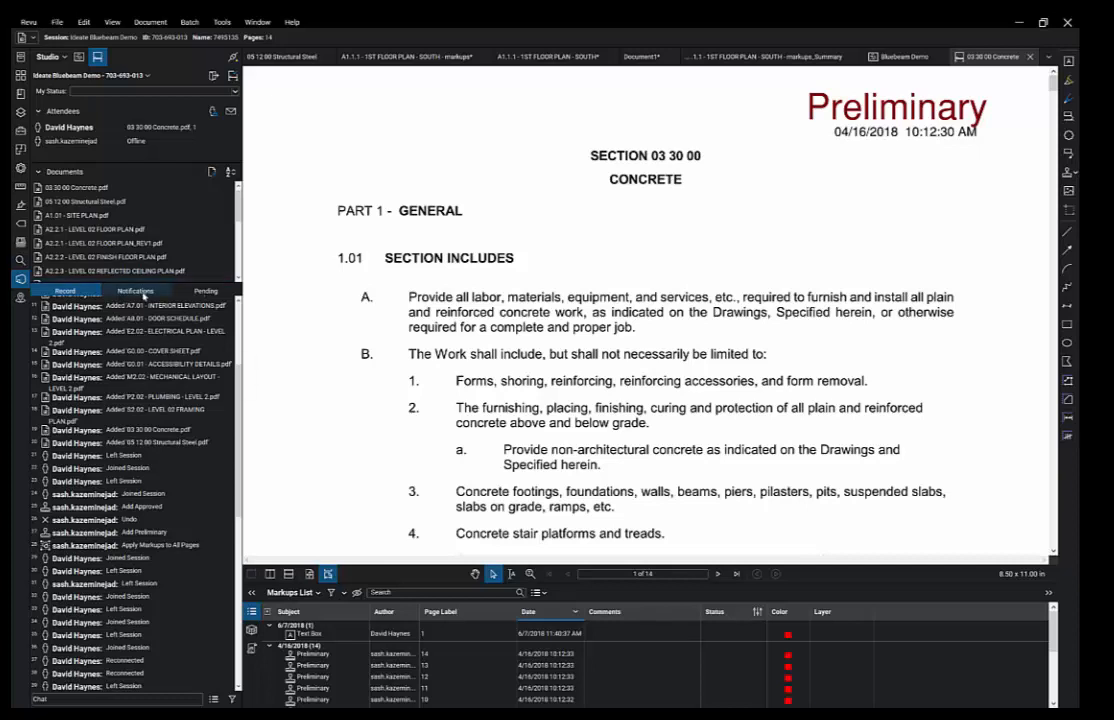
{"action": "left_click", "coordinate": [144, 291]}
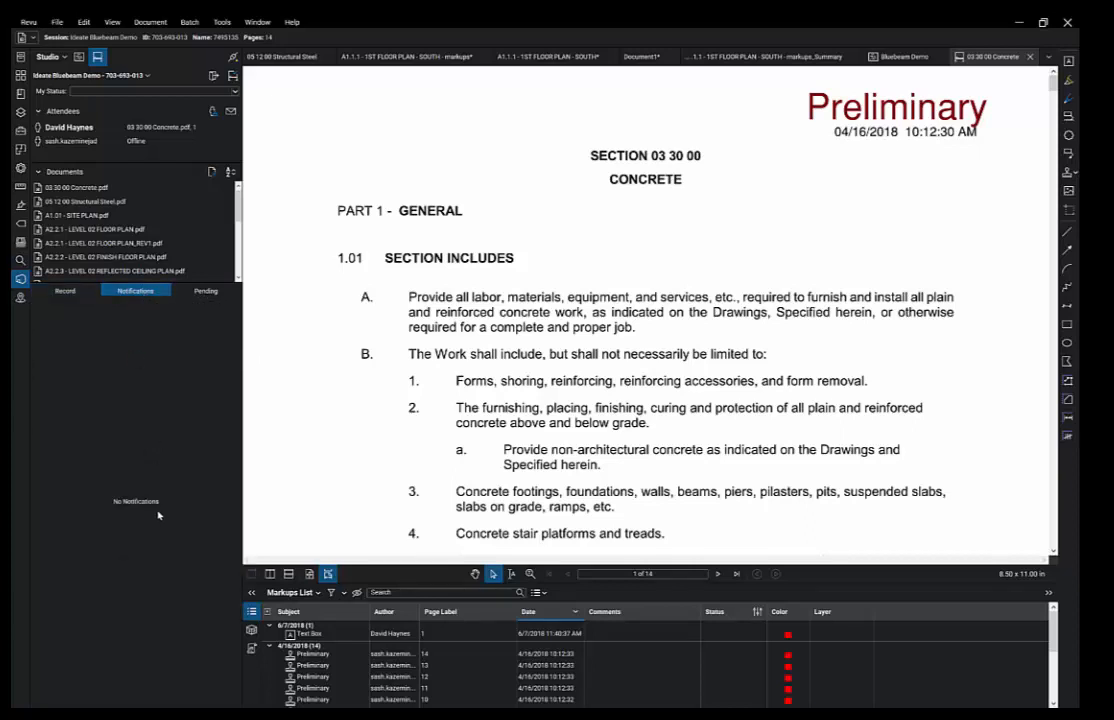
{"action": "left_click", "coordinate": [213, 292]}
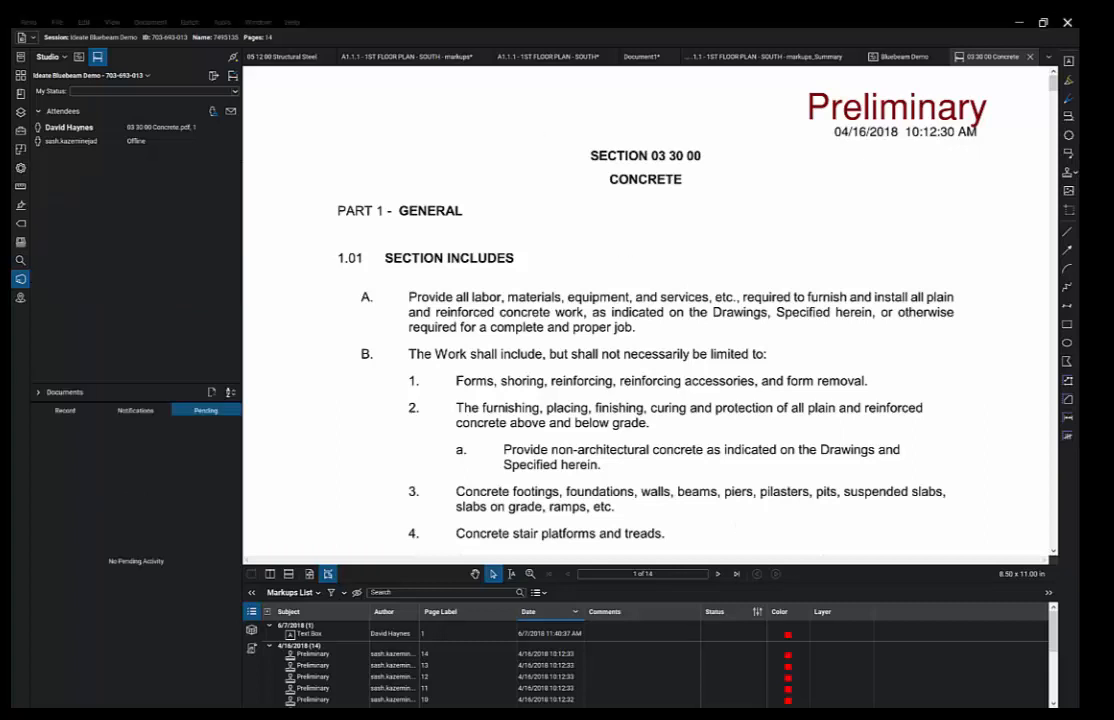
- View the attendee access settings, cancel without changes, and return to the Record log
{"action": "left_click", "coordinate": [213, 112]}
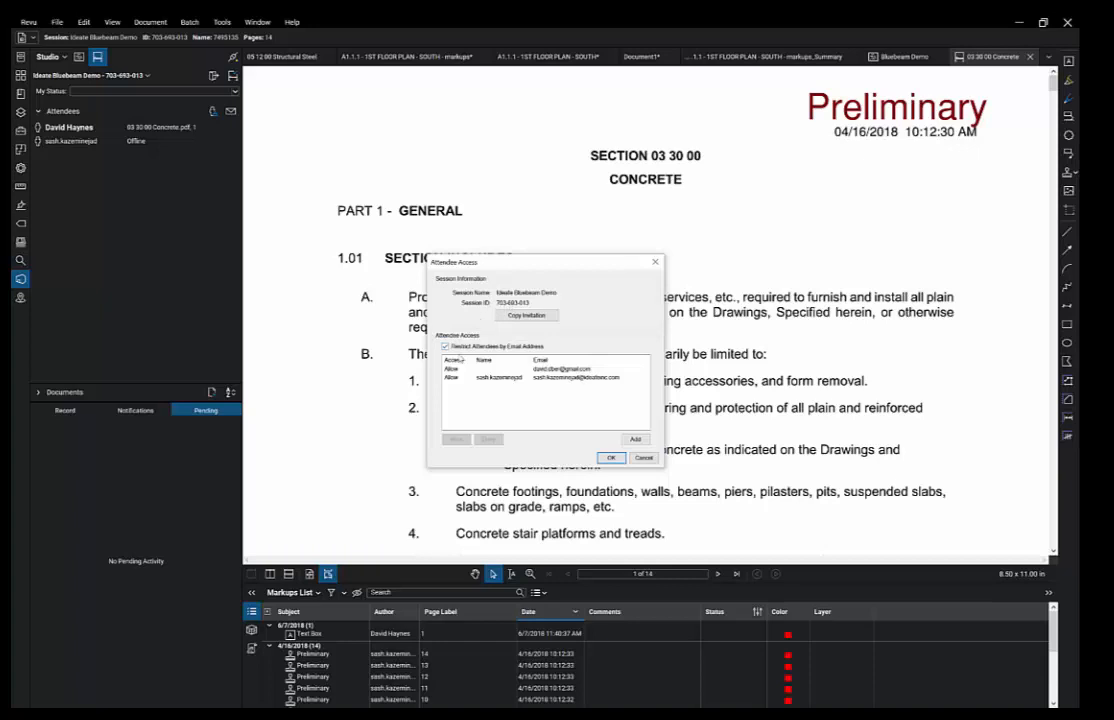
{"action": "left_click", "coordinate": [645, 459]}
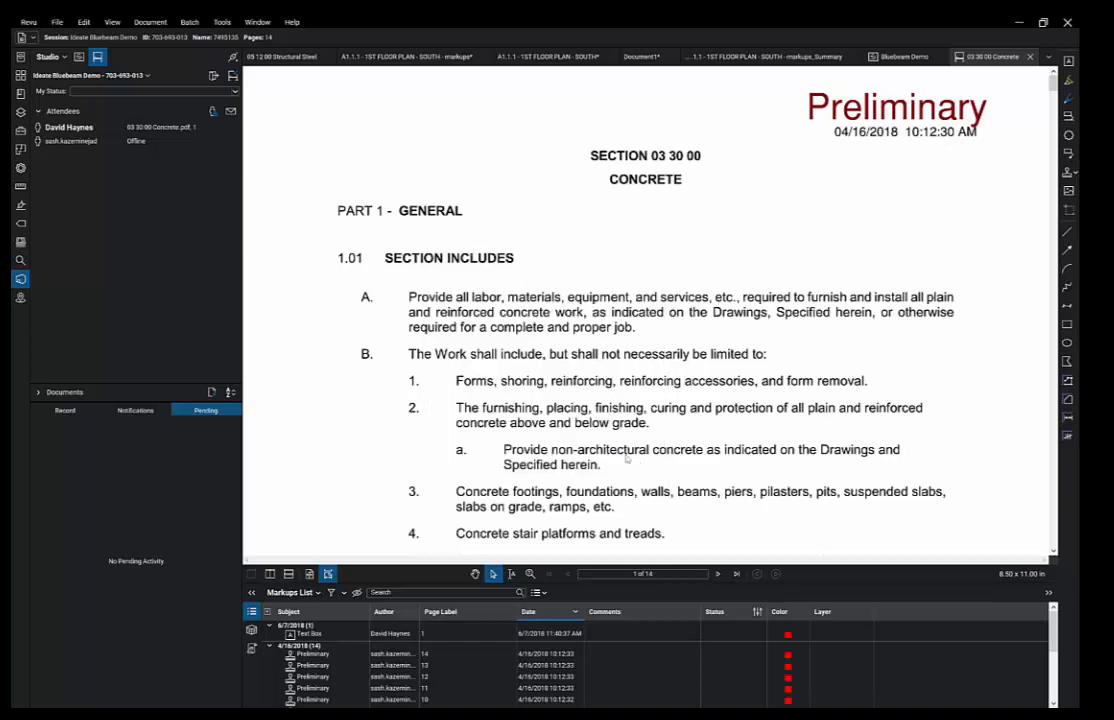
{"action": "left_click", "coordinate": [66, 411]}
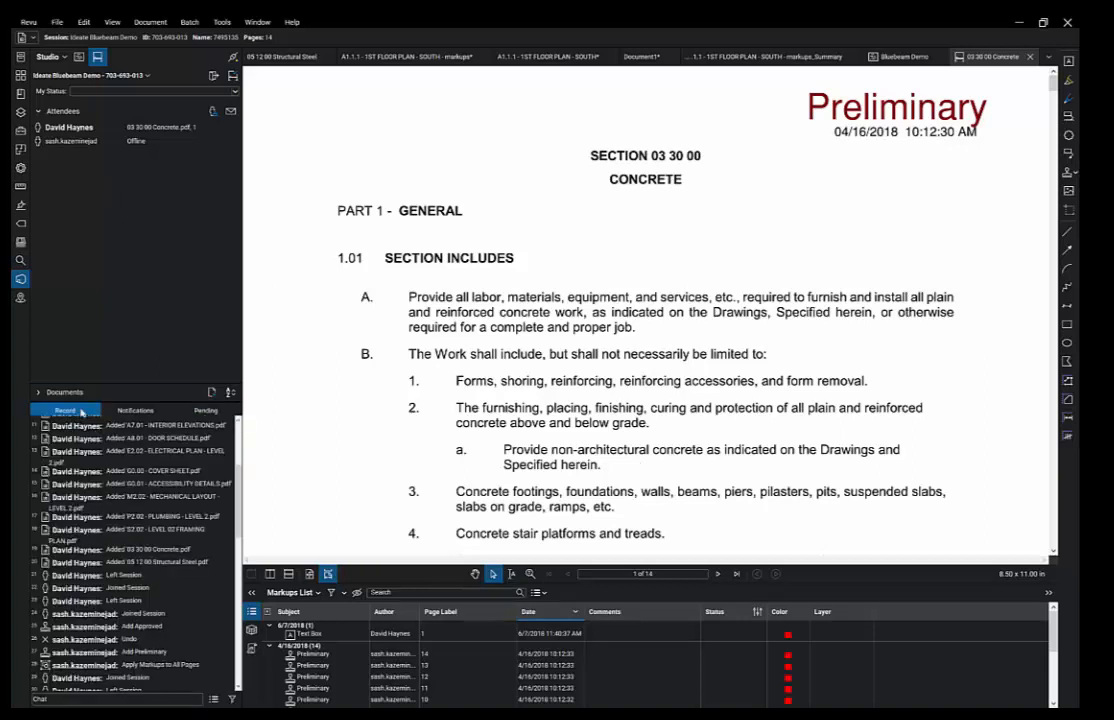
- Generate a PDF Package session report and open its Report.pdf to review the entries
{"action": "left_click", "coordinate": [213, 699]}
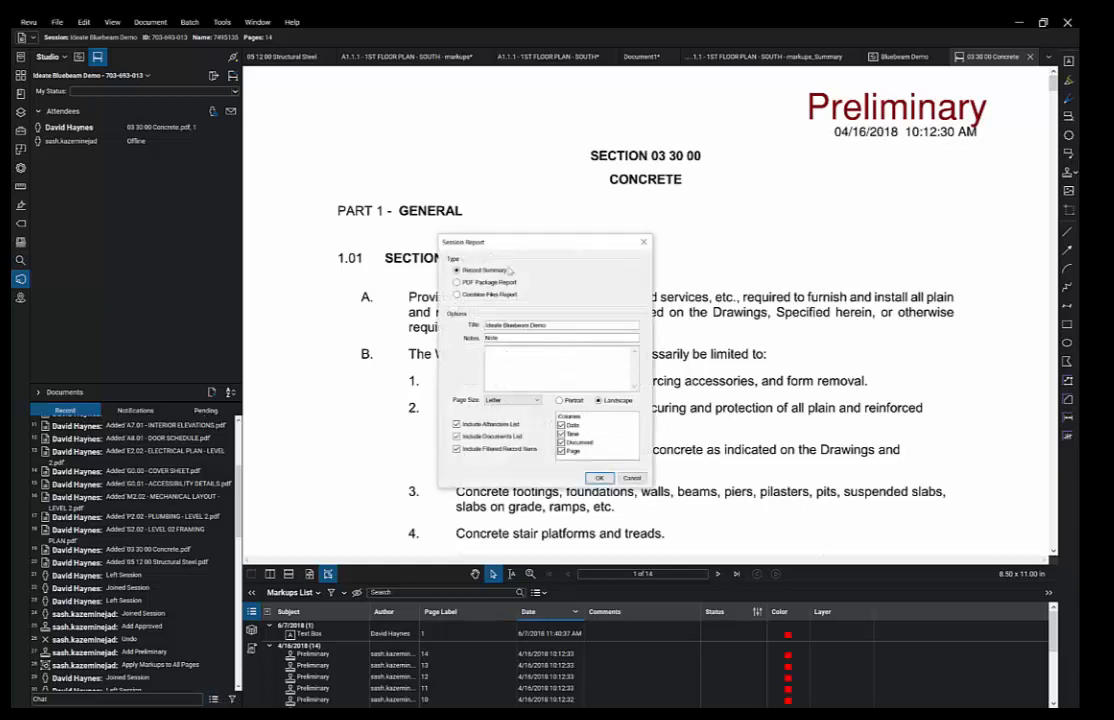
{"action": "left_click", "coordinate": [457, 283]}
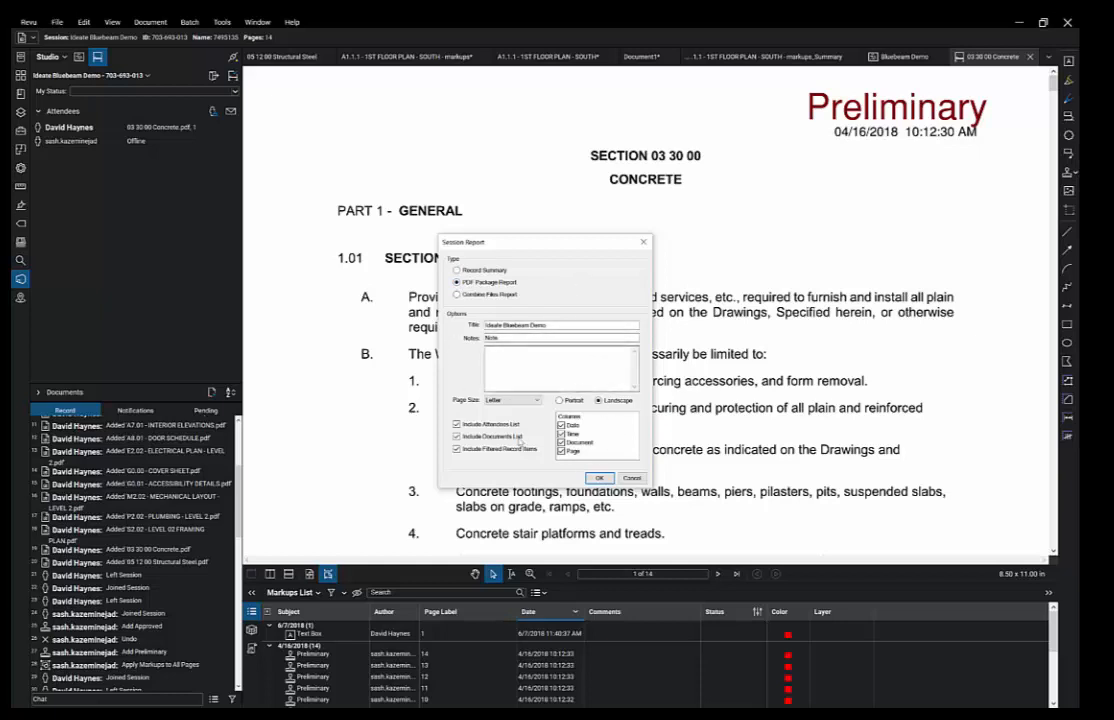
{"action": "left_click", "coordinate": [599, 478]}
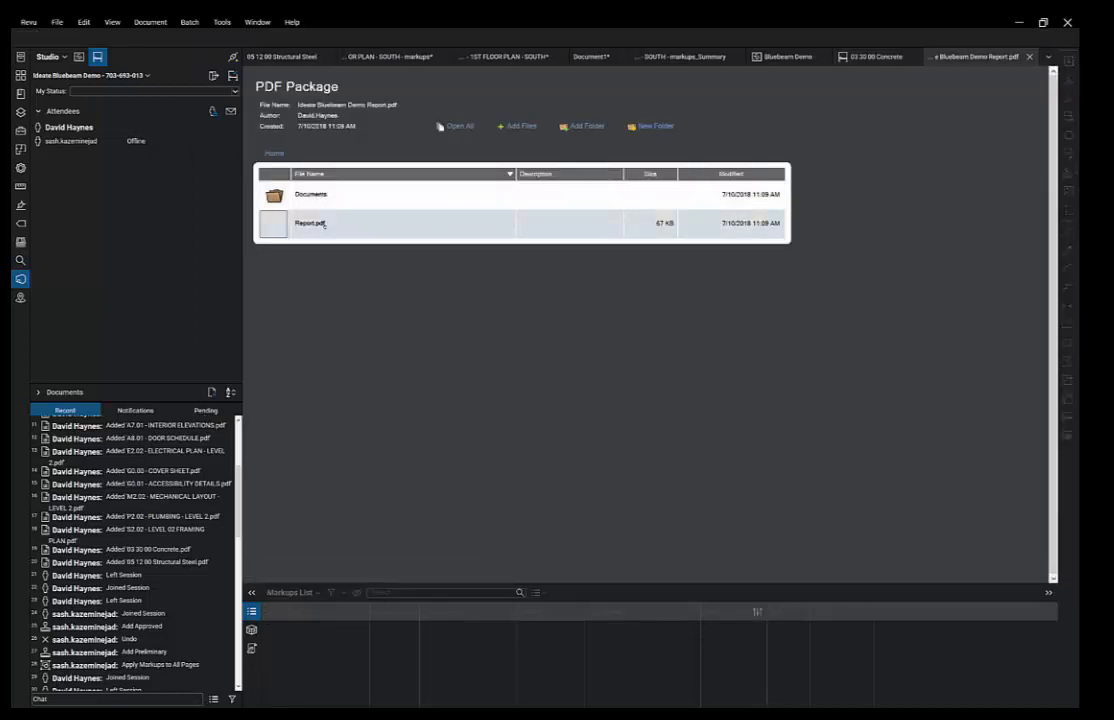
{"action": "double_click", "coordinate": [305, 222]}
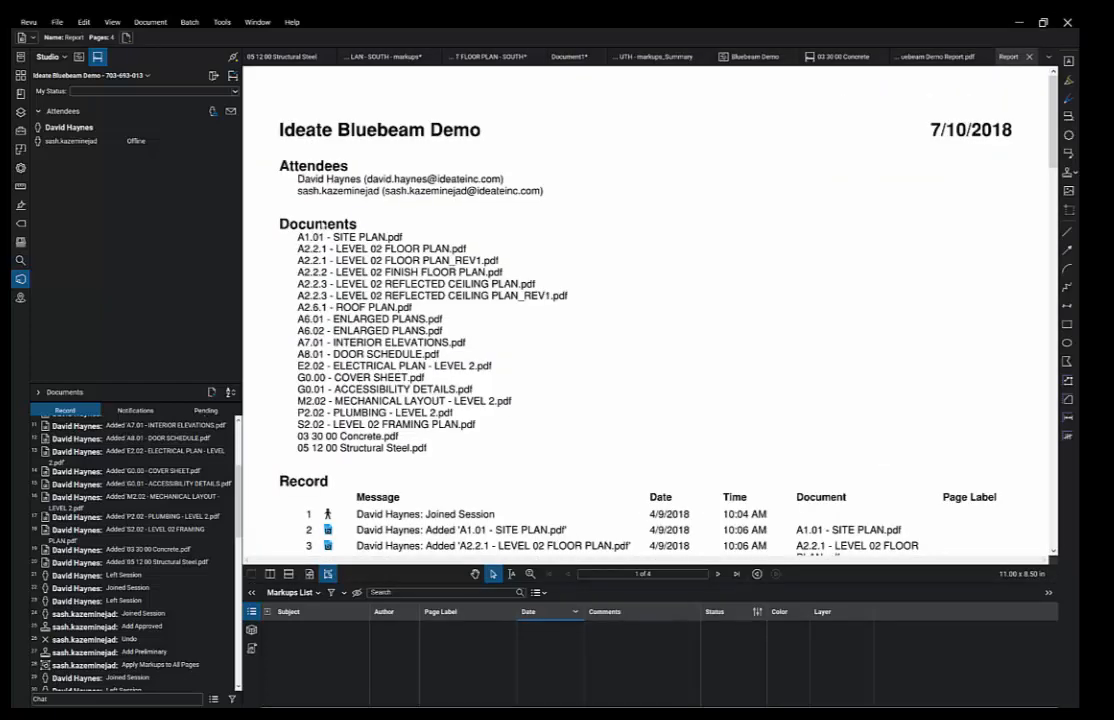
{"action": "scroll", "coordinate": [322, 255], "scroll_direction": "down", "scroll_amount": 2}
{"action": "scroll", "coordinate": [370, 292], "scroll_direction": "down", "scroll_amount": 8}
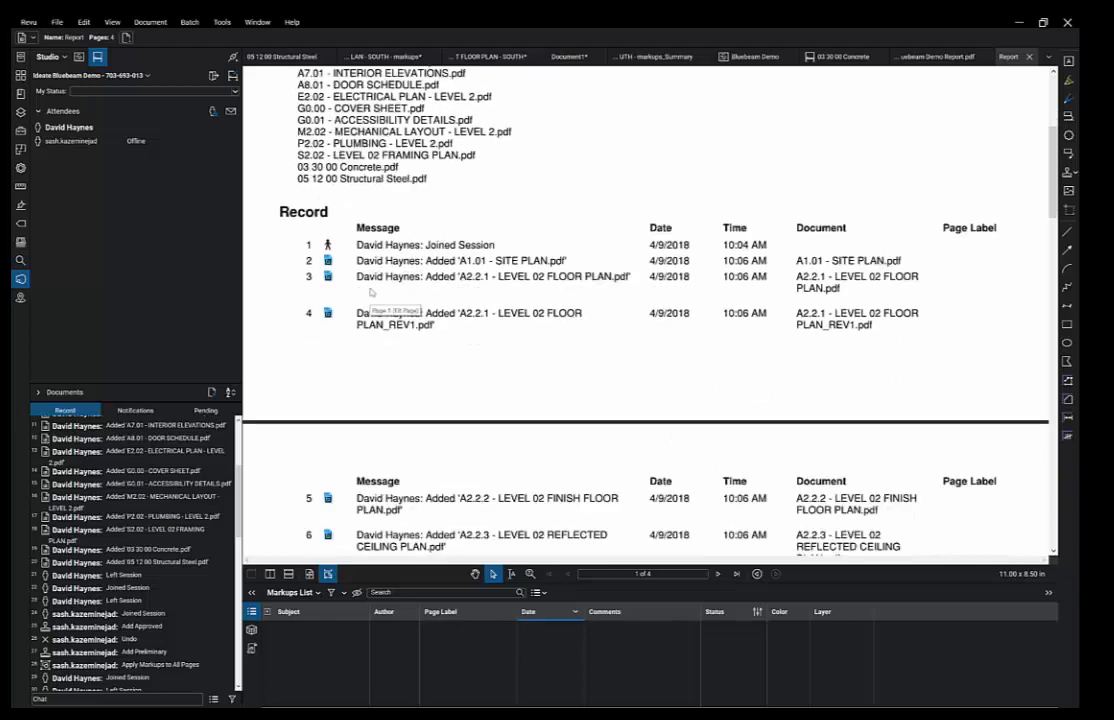
{"action": "scroll", "coordinate": [370, 292], "scroll_direction": "down", "scroll_amount": 1}
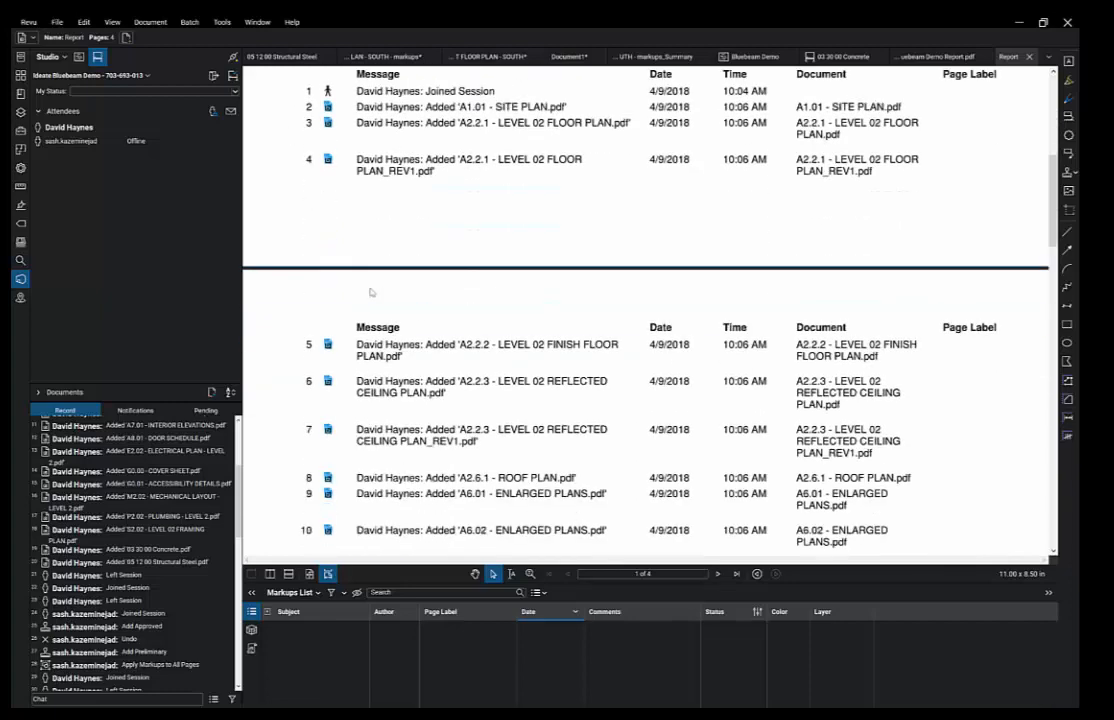